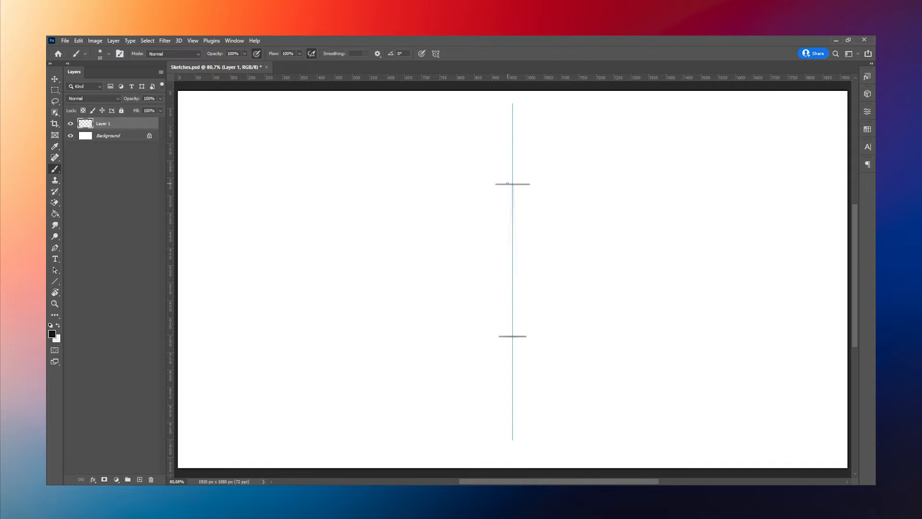
Sketch the sides of a symmetrical oval face opening between the two short marks on the centre line.
{"action": "mouse_move", "coordinate": [502, 183]}
{"action": "left_mouse_down"}
{"action": "mouse_move", "coordinate": [468, 217]}
{"action": "mouse_move", "coordinate": [463, 254]}
{"action": "mouse_move", "coordinate": [510, 336]}
{"action": "left_mouse_up"}
{"action": "mouse_move", "coordinate": [497, 184]}
{"action": "left_mouse_down"}
{"action": "mouse_move", "coordinate": [452, 255]}
{"action": "mouse_move", "coordinate": [450, 235]}
{"action": "left_mouse_up"}
{"action": "left_click", "coordinate": [444, 240], "text": "alt"}
{"action": "left_click_drag", "start_coordinate": [449, 236], "coordinate": [451, 279]}
{"action": "left_click", "coordinate": [52, 334]}
{"action": "left_click", "coordinate": [54, 426]}
{"action": "left_click", "coordinate": [256, 322]}
{"action": "left_click_drag", "start_coordinate": [451, 235], "coordinate": [461, 281]}
Sketch the neck lines beneath the oval and the headpiece's straight base line and vertical outer sides.
{"action": "left_click_drag", "start_coordinate": [475, 316], "coordinate": [476, 358]}
{"action": "left_click", "coordinate": [398, 389], "text": "shift"}
{"action": "left_click", "coordinate": [513, 390], "text": "shift"}
{"action": "left_click_drag", "start_coordinate": [452, 263], "coordinate": [476, 314]}
{"action": "mouse_move", "coordinate": [398, 387]}
{"action": "left_mouse_down"}
{"action": "mouse_move", "coordinate": [396, 217]}
{"action": "mouse_move", "coordinate": [408, 199]}
{"action": "left_mouse_up"}
Sketch the headpiece's arched top above the sides and the diagonal shoulder lines running to the base corners.
{"action": "mouse_move", "coordinate": [397, 218]}
{"action": "left_mouse_down"}
{"action": "mouse_move", "coordinate": [454, 151]}
{"action": "mouse_move", "coordinate": [511, 137]}
{"action": "left_mouse_up"}
{"action": "left_click_drag", "start_coordinate": [422, 166], "coordinate": [512, 137]}
{"action": "left_click_drag", "start_coordinate": [398, 327], "coordinate": [398, 390]}
{"action": "mouse_move", "coordinate": [475, 313]}
{"action": "left_mouse_down"}
{"action": "mouse_move", "coordinate": [474, 354]}
{"action": "mouse_move", "coordinate": [402, 388]}
{"action": "left_mouse_up"}
Refine the oval opening's side contours and narrow the sketch slightly with Free Transform.
{"action": "left_click", "coordinate": [482, 282], "text": "alt"}
{"action": "mouse_move", "coordinate": [468, 285]}
{"action": "left_mouse_down"}
{"action": "mouse_move", "coordinate": [462, 264]}
{"action": "mouse_move", "coordinate": [482, 192]}
{"action": "left_mouse_up"}
{"action": "left_click_drag", "start_coordinate": [456, 256], "coordinate": [464, 283]}
{"action": "key", "text": "ctrl+t"}
{"action": "left_click_drag", "start_coordinate": [395, 263], "coordinate": [400, 263]}
{"action": "key", "text": "Return"}
Sketch a round clasp at the centre of the base with collar lines, and retouch the outlines.
{"action": "left_click_drag", "start_coordinate": [514, 364], "coordinate": [510, 394]}
{"action": "mouse_move", "coordinate": [478, 351]}
{"action": "left_mouse_down"}
{"action": "mouse_move", "coordinate": [500, 378]}
{"action": "mouse_move", "coordinate": [506, 370]}
{"action": "left_mouse_up"}
{"action": "mouse_move", "coordinate": [481, 355]}
{"action": "left_mouse_down"}
{"action": "mouse_move", "coordinate": [502, 367]}
{"action": "mouse_move", "coordinate": [434, 351]}
{"action": "left_mouse_up"}
{"action": "key", "text": "r"}
{"action": "left_click_drag", "start_coordinate": [464, 306], "coordinate": [466, 267]}
{"action": "mouse_move", "coordinate": [500, 210]}
{"action": "left_mouse_down"}
{"action": "mouse_move", "coordinate": [581, 211]}
{"action": "mouse_move", "coordinate": [553, 193]}
{"action": "left_mouse_up"}
{"action": "key", "text": "r"}
{"action": "mouse_move", "coordinate": [450, 257]}
{"action": "left_mouse_down"}
{"action": "mouse_move", "coordinate": [530, 213]}
{"action": "mouse_move", "coordinate": [589, 229]}
{"action": "left_mouse_up"}
{"action": "key", "text": "r"}
{"action": "left_click_drag", "start_coordinate": [494, 310], "coordinate": [511, 315]}
Shade the headpiece in grey with a soft textured brush on a new layer below the line drawing.
{"action": "left_click", "coordinate": [108, 53]}
{"action": "left_click", "coordinate": [121, 251]}
{"action": "left_click", "coordinate": [140, 479]}
{"action": "left_click_drag", "start_coordinate": [127, 124], "coordinate": [127, 141]}
{"action": "left_click_drag", "start_coordinate": [434, 360], "coordinate": [494, 141]}
{"action": "left_click_drag", "start_coordinate": [427, 377], "coordinate": [516, 307]}
Clean up the areas beside the face opening on the line layer and save the file.
{"action": "double_click", "coordinate": [86, 124]}
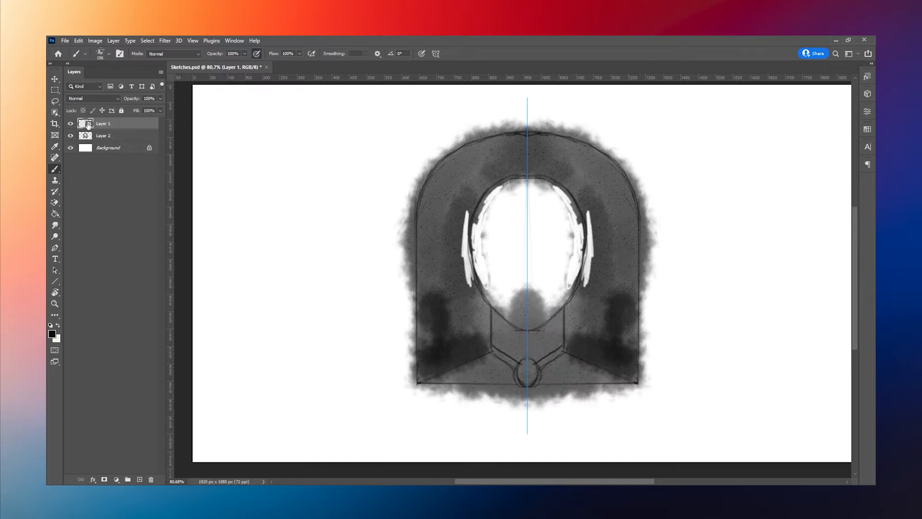
{"action": "key", "text": "e"}
{"action": "left_click", "coordinate": [468, 215]}
{"action": "left_click", "coordinate": [438, 262]}
{"action": "left_click", "coordinate": [571, 261]}
{"action": "left_click", "coordinate": [587, 262]}
{"action": "key", "text": "ctrl+s"}
Remove the grey shading that spills outside the headpiece's outline on the shading layer.
{"action": "left_click", "coordinate": [365, 67]}
{"action": "right_click", "coordinate": [130, 124]}
{"action": "left_click", "coordinate": [179, 269]}
{"action": "left_click", "coordinate": [122, 136]}
{"action": "key", "text": "shift+e"}
{"action": "mouse_move", "coordinate": [373, 224]}
{"action": "left_mouse_down"}
{"action": "mouse_move", "coordinate": [432, 422]}
{"action": "mouse_move", "coordinate": [517, 418]}
{"action": "left_mouse_up"}
{"action": "mouse_move", "coordinate": [400, 159]}
{"action": "left_mouse_down"}
{"action": "mouse_move", "coordinate": [461, 113]}
{"action": "mouse_move", "coordinate": [380, 197]}
{"action": "mouse_move", "coordinate": [381, 267]}
{"action": "mouse_move", "coordinate": [509, 93]}
{"action": "left_mouse_up"}
Lower the shading layer's opacity to a light grey and clear the shading inside the face opening.
{"action": "left_click", "coordinate": [103, 123]}
{"action": "left_click", "coordinate": [71, 123]}
{"action": "left_click", "coordinate": [71, 123]}
{"action": "left_click", "coordinate": [104, 135]}
{"action": "left_click_drag", "start_coordinate": [131, 98], "coordinate": [110, 98]}
{"action": "mouse_move", "coordinate": [516, 303]}
{"action": "left_mouse_down"}
{"action": "mouse_move", "coordinate": [494, 216]}
{"action": "mouse_move", "coordinate": [537, 265]}
{"action": "left_mouse_up"}
{"action": "left_click", "coordinate": [103, 124]}
Draw the double lines for the centre band, the collar bands and the long vertical side bands.
{"action": "key", "text": "b"}
{"action": "left_click", "coordinate": [109, 54]}
{"action": "double_click", "coordinate": [119, 237]}
{"action": "left_click_drag", "start_coordinate": [512, 124], "coordinate": [511, 180]}
{"action": "left_click_drag", "start_coordinate": [472, 310], "coordinate": [471, 345]}
{"action": "left_click_drag", "start_coordinate": [462, 351], "coordinate": [408, 371]}
{"action": "left_click_drag", "start_coordinate": [431, 128], "coordinate": [432, 254]}
{"action": "mouse_move", "coordinate": [439, 124]}
{"action": "left_mouse_down"}
{"action": "mouse_move", "coordinate": [439, 365]}
{"action": "mouse_move", "coordinate": [430, 366]}
{"action": "left_mouse_up"}
{"action": "mouse_move", "coordinate": [441, 126]}
{"action": "left_mouse_down"}
{"action": "mouse_move", "coordinate": [440, 363]}
{"action": "mouse_move", "coordinate": [437, 293]}
{"action": "mouse_move", "coordinate": [442, 325]}
{"action": "left_mouse_up"}
Add a new layer above the line drawing.
{"action": "key", "text": "r"}
{"action": "left_click_drag", "start_coordinate": [433, 293], "coordinate": [433, 326]}
{"action": "key", "text": "r"}
{"action": "key", "text": "Escape"}
{"action": "key", "text": "ctrl+alt+shift+n"}
{"action": "key", "text": "r"}
{"action": "mouse_move", "coordinate": [442, 288]}
{"action": "left_mouse_down"}
{"action": "mouse_move", "coordinate": [468, 224]}
{"action": "mouse_move", "coordinate": [465, 264]}
{"action": "left_mouse_up"}
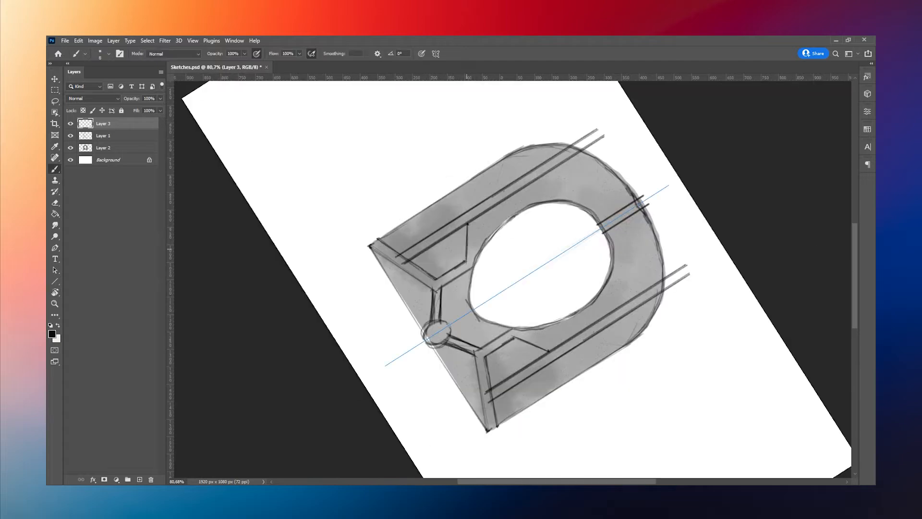
{"action": "key", "text": "r"}
{"action": "key", "text": "Escape"}
{"action": "key", "text": "ctrl+j"}
{"action": "key", "text": "ctrl+t"}
{"action": "mouse_move", "coordinate": [587, 304]}
{"action": "left_mouse_down"}
{"action": "mouse_move", "coordinate": [564, 317]}
{"action": "mouse_move", "coordinate": [426, 318]}
{"action": "left_mouse_up"}
{"action": "key", "text": "Escape"}
{"action": "key", "text": "ctrl+z"}
Draw double-line cross bands on both sides of the vertical bands at the level of the lower face opening.
{"action": "key", "text": "b"}
{"action": "key", "text": "r"}
{"action": "mouse_move", "coordinate": [365, 245]}
{"action": "left_mouse_down"}
{"action": "mouse_move", "coordinate": [378, 350]}
{"action": "mouse_move", "coordinate": [426, 260]}
{"action": "left_mouse_up"}
{"action": "mouse_move", "coordinate": [496, 276]}
{"action": "left_mouse_down"}
{"action": "mouse_move", "coordinate": [506, 256]}
{"action": "mouse_move", "coordinate": [490, 271]}
{"action": "left_mouse_up"}
{"action": "key", "text": "r"}
{"action": "mouse_move", "coordinate": [518, 195]}
{"action": "left_mouse_down"}
{"action": "mouse_move", "coordinate": [575, 216]}
{"action": "mouse_move", "coordinate": [501, 180]}
{"action": "left_mouse_up"}
{"action": "key", "text": "r"}
{"action": "mouse_move", "coordinate": [501, 179]}
{"action": "left_mouse_down"}
{"action": "mouse_move", "coordinate": [607, 244]}
{"action": "mouse_move", "coordinate": [564, 216]}
{"action": "mouse_move", "coordinate": [482, 253]}
{"action": "mouse_move", "coordinate": [550, 205]}
{"action": "left_mouse_up"}
{"action": "key", "text": "r"}
{"action": "left_click_drag", "start_coordinate": [544, 248], "coordinate": [561, 210]}
{"action": "key", "text": "r"}
{"action": "mouse_move", "coordinate": [581, 244]}
{"action": "left_mouse_down"}
{"action": "mouse_move", "coordinate": [506, 222]}
{"action": "mouse_move", "coordinate": [468, 230]}
{"action": "left_mouse_up"}
{"action": "left_click_drag", "start_coordinate": [422, 255], "coordinate": [409, 272]}
{"action": "left_click_drag", "start_coordinate": [422, 254], "coordinate": [411, 268]}
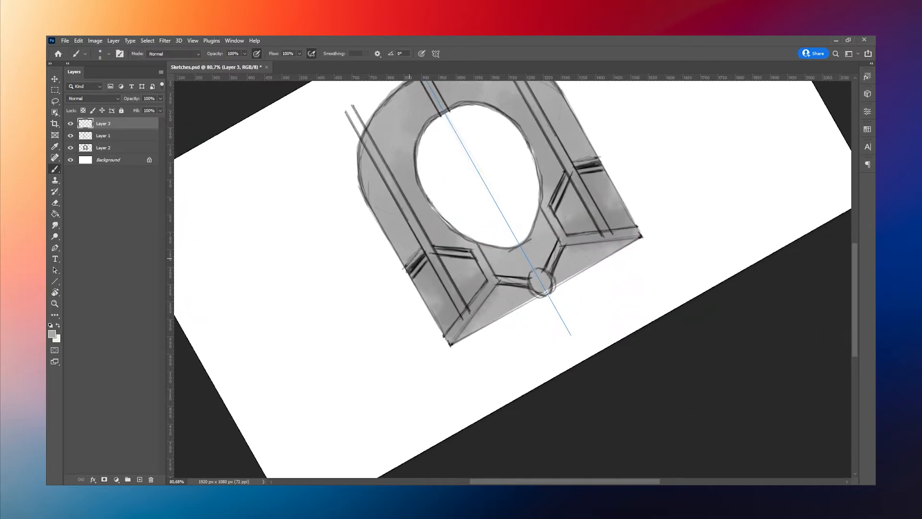
{"action": "left_click", "coordinate": [410, 262], "text": "alt"}
Duplicate the cross-band layer twice and move the copies upward to form evenly stacked rows.
{"action": "key", "text": "r"}
{"action": "left_click_drag", "start_coordinate": [473, 223], "coordinate": [502, 212]}
{"action": "key", "text": "ctrl+alt+t"}
{"action": "key", "text": "Return"}
{"action": "left_click_drag", "start_coordinate": [409, 255], "coordinate": [409, 213]}
{"action": "key", "text": "v"}
{"action": "key", "text": "shift+Up"}
{"action": "key", "text": "shift+Up"}
{"action": "key", "text": "shift+Up"}
{"action": "key", "text": "shift+Up"}
{"action": "key", "text": "shift+Up"}
{"action": "key", "text": "shift+Up"}
{"action": "key", "text": "shift+Up"}
{"action": "key", "text": "shift+Up"}
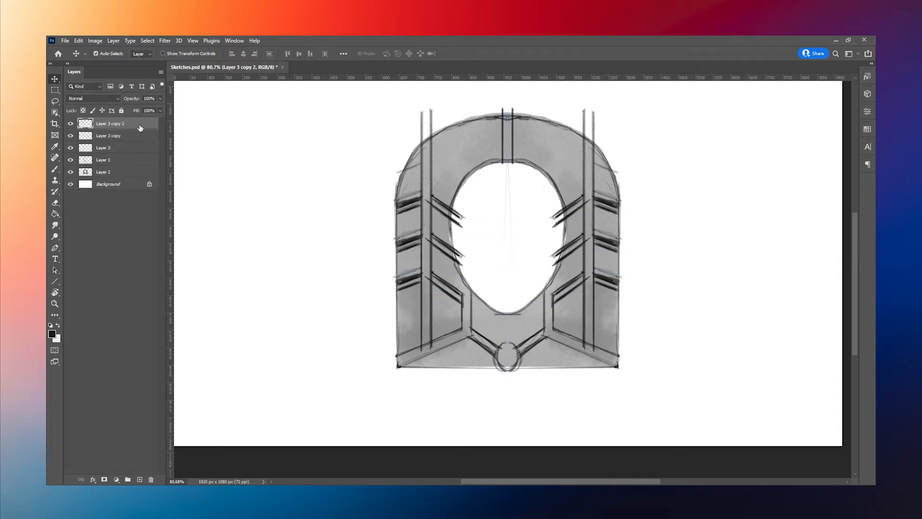
{"action": "left_click", "coordinate": [134, 137]}
{"action": "key", "text": "shift+Up"}
Merge the cross-band layers and the line drawing layer into one layer.
{"action": "key", "text": "b"}
{"action": "left_click", "coordinate": [136, 123]}
{"action": "left_click", "coordinate": [136, 159], "text": "shift"}
{"action": "right_click", "coordinate": [135, 159]}
{"action": "left_click", "coordinate": [163, 376]}
Tidy the band line ends along the outer arch and around the face opening.
{"action": "left_click_drag", "start_coordinate": [401, 165], "coordinate": [409, 162]}
{"action": "left_click_drag", "start_coordinate": [426, 142], "coordinate": [422, 111]}
{"action": "left_click_drag", "start_coordinate": [461, 247], "coordinate": [456, 261]}
{"action": "left_click_drag", "start_coordinate": [456, 204], "coordinate": [460, 218]}
{"action": "left_click_drag", "start_coordinate": [421, 173], "coordinate": [421, 153]}
Draw curved band lines following the arch over the face opening, and merge the line layer with the shading layer.
{"action": "mouse_move", "coordinate": [422, 188]}
{"action": "left_mouse_down"}
{"action": "mouse_move", "coordinate": [464, 143]}
{"action": "mouse_move", "coordinate": [500, 134]}
{"action": "left_mouse_up"}
{"action": "mouse_move", "coordinate": [432, 187]}
{"action": "left_mouse_down"}
{"action": "mouse_move", "coordinate": [449, 162]}
{"action": "mouse_move", "coordinate": [500, 145]}
{"action": "mouse_move", "coordinate": [502, 134]}
{"action": "mouse_move", "coordinate": [448, 149]}
{"action": "mouse_move", "coordinate": [495, 146]}
{"action": "left_mouse_up"}
{"action": "left_click_drag", "start_coordinate": [442, 174], "coordinate": [501, 144]}
{"action": "left_click", "coordinate": [128, 139], "text": "shift"}
{"action": "key", "text": "ctrl+e"}
Cut the narrow centre strip out of the arch above the face opening.
{"action": "key", "text": "m"}
{"action": "left_click_drag", "start_coordinate": [502, 107], "coordinate": [513, 184]}
{"action": "key", "text": "Delete"}
{"action": "key", "text": "ctrl+d"}
Paint the vertical side bands white using a size 12 brush.
{"action": "key", "text": "b"}
{"action": "left_click", "coordinate": [333, 159], "text": "alt"}
{"action": "left_click", "coordinate": [108, 53]}
{"action": "left_click", "coordinate": [285, 120]}
{"action": "left_click_drag", "start_coordinate": [424, 209], "coordinate": [428, 347]}
{"action": "left_click_drag", "start_coordinate": [424, 206], "coordinate": [424, 308]}
{"action": "left_click_drag", "start_coordinate": [427, 272], "coordinate": [427, 346]}
Paint the diagonal shoulder bands and the outer cross bands white.
{"action": "left_click_drag", "start_coordinate": [398, 366], "coordinate": [468, 332]}
{"action": "mouse_move", "coordinate": [398, 287]}
{"action": "left_mouse_down"}
{"action": "mouse_move", "coordinate": [421, 277]}
{"action": "mouse_move", "coordinate": [403, 283]}
{"action": "left_mouse_up"}
{"action": "left_click_drag", "start_coordinate": [396, 244], "coordinate": [421, 238]}
{"action": "left_click_drag", "start_coordinate": [395, 202], "coordinate": [425, 192]}
{"action": "mouse_move", "coordinate": [426, 236]}
{"action": "left_mouse_down"}
{"action": "mouse_move", "coordinate": [434, 181]}
{"action": "mouse_move", "coordinate": [449, 159]}
{"action": "mouse_move", "coordinate": [432, 201]}
{"action": "left_mouse_up"}
Paint the collar bands and the inner cross bands between the side bands and the face opening white.
{"action": "key", "text": "r"}
{"action": "mouse_move", "coordinate": [432, 197]}
{"action": "left_mouse_down"}
{"action": "mouse_move", "coordinate": [494, 165]}
{"action": "mouse_move", "coordinate": [537, 167]}
{"action": "left_mouse_up"}
{"action": "mouse_move", "coordinate": [469, 212]}
{"action": "left_mouse_down"}
{"action": "mouse_move", "coordinate": [472, 239]}
{"action": "mouse_move", "coordinate": [443, 272]}
{"action": "mouse_move", "coordinate": [446, 310]}
{"action": "left_mouse_up"}
{"action": "left_click_drag", "start_coordinate": [464, 254], "coordinate": [470, 237]}
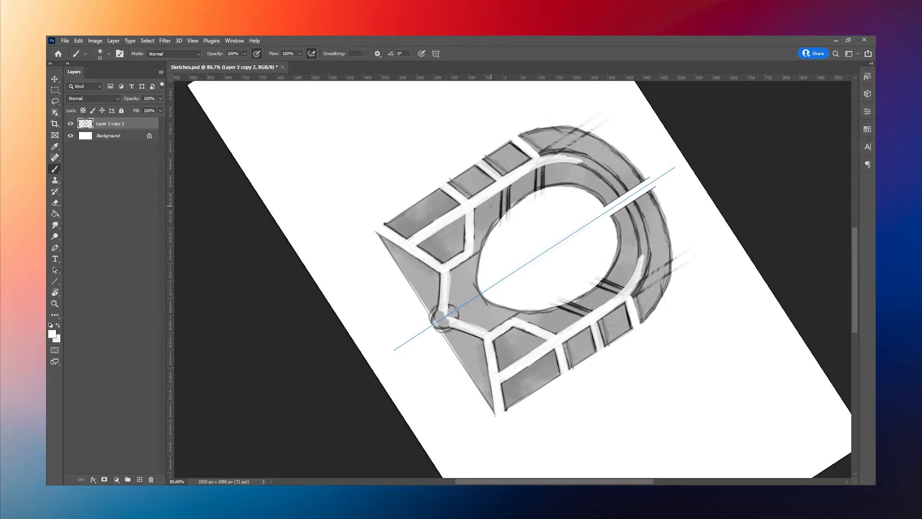
{"action": "left_click_drag", "start_coordinate": [505, 186], "coordinate": [506, 215]}
{"action": "left_click_drag", "start_coordinate": [538, 161], "coordinate": [540, 194]}
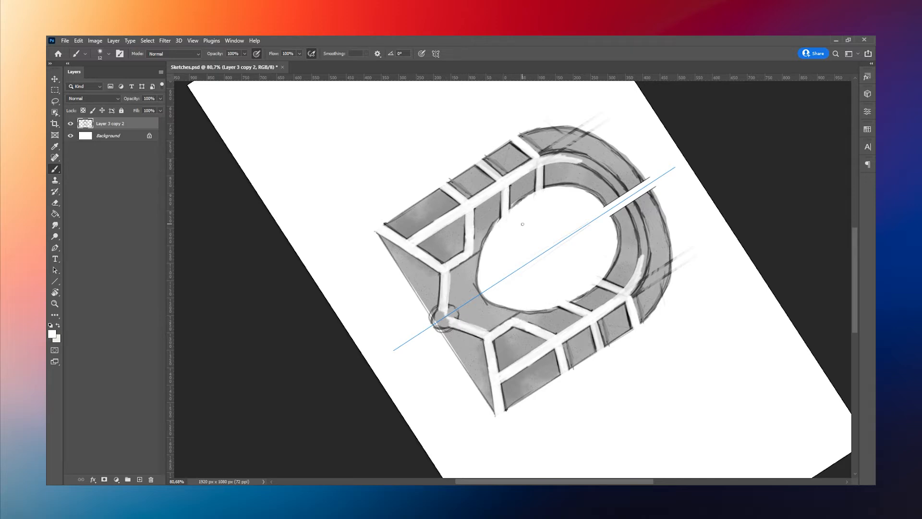
Paint the curved inner band of the arch and the small circle at the base's centre white, and save the sketch.
{"action": "key", "text": "Escape"}
{"action": "key", "text": "ctrl+s"}
{"action": "left_click_drag", "start_coordinate": [506, 365], "coordinate": [505, 345]}
{"action": "key", "text": "r"}
{"action": "left_click_drag", "start_coordinate": [467, 128], "coordinate": [398, 238]}
{"action": "left_click_drag", "start_coordinate": [499, 185], "coordinate": [473, 244]}
{"action": "left_click_drag", "start_coordinate": [488, 203], "coordinate": [477, 266]}
{"action": "mouse_move", "coordinate": [490, 195]}
{"action": "left_mouse_down"}
{"action": "mouse_move", "coordinate": [473, 228]}
{"action": "mouse_move", "coordinate": [478, 272]}
{"action": "left_mouse_up"}
{"action": "key", "text": "r"}
{"action": "key", "text": "Escape"}
{"action": "scroll", "coordinate": [535, 221], "scroll_direction": "down", "scroll_amount": 5}
{"action": "scroll", "coordinate": [624, 307], "scroll_direction": "up", "scroll_amount": 3}
{"action": "key", "text": "ctrl+s"}
Open the headpiece layer's smart object contents, remove the white background with the Magic Eraser, and save them.
{"action": "key", "text": "v"}
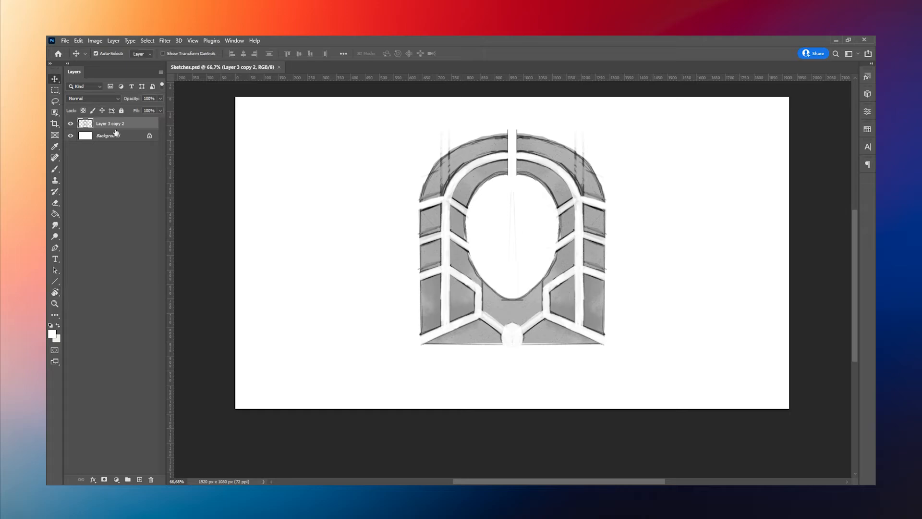
{"action": "double_click", "coordinate": [85, 124]}
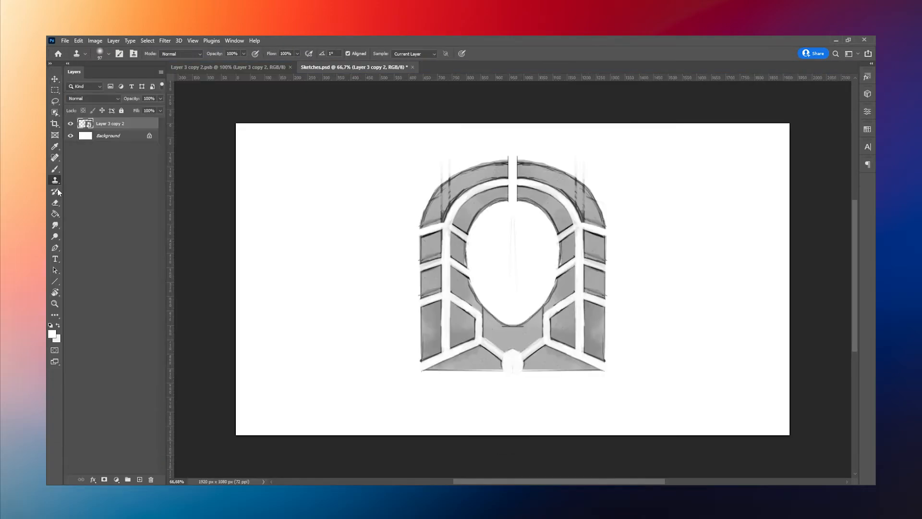
{"action": "key", "text": "shift+e"}
{"action": "key", "text": "ctrl+Tab"}
{"action": "left_click", "coordinate": [418, 134]}
{"action": "left_click", "coordinate": [607, 137]}
{"action": "key", "text": "ctrl+s"}
{"action": "key", "text": "ctrl+w"}
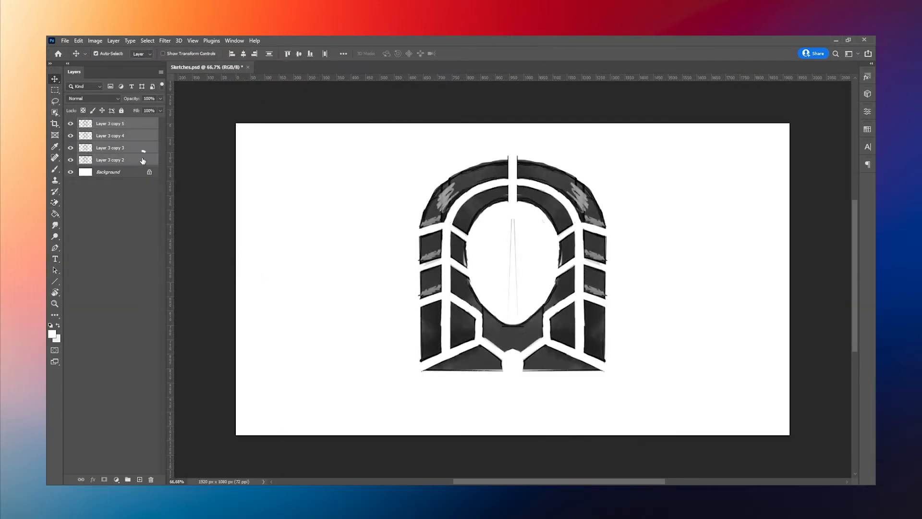
Merge the stacked headpiece copies into one layer and sketch mirrored eyes with upper lids on a new layer.
{"action": "right_click", "coordinate": [125, 125]}
{"action": "left_click", "coordinate": [225, 374]}
{"action": "left_click_drag", "start_coordinate": [447, 236], "coordinate": [495, 241]}
{"action": "mouse_move", "coordinate": [448, 244]}
{"action": "left_mouse_down"}
{"action": "mouse_move", "coordinate": [494, 242]}
{"action": "mouse_move", "coordinate": [479, 251]}
{"action": "left_mouse_up"}
{"action": "left_click_drag", "start_coordinate": [472, 240], "coordinate": [488, 243]}
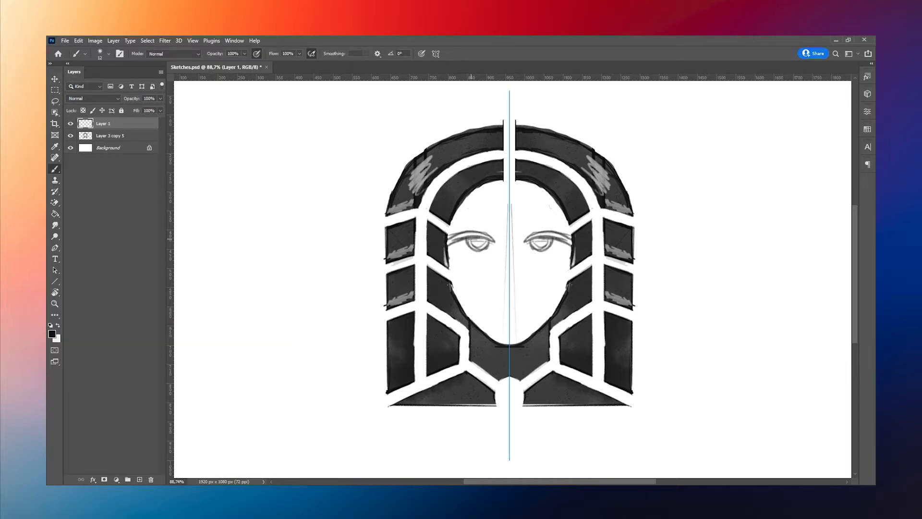
Paint the sketched eyes and lids solid black, extending the outer corners to the headpiece.
{"action": "key", "text": "r"}
{"action": "left_click_drag", "start_coordinate": [485, 181], "coordinate": [442, 205]}
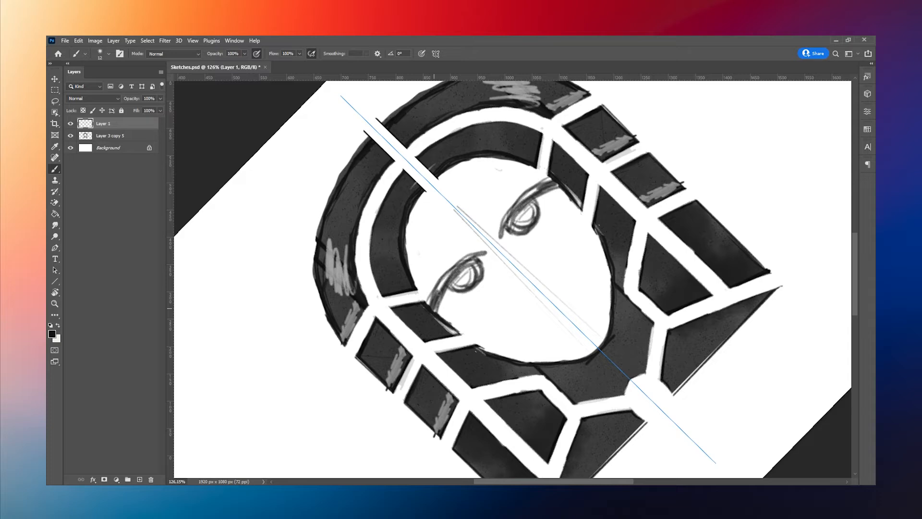
{"action": "left_click_drag", "start_coordinate": [482, 252], "coordinate": [430, 302]}
{"action": "left_click_drag", "start_coordinate": [456, 269], "coordinate": [425, 309]}
{"action": "mouse_move", "coordinate": [480, 254]}
{"action": "left_mouse_down"}
{"action": "mouse_move", "coordinate": [429, 299]}
{"action": "mouse_move", "coordinate": [481, 253]}
{"action": "mouse_move", "coordinate": [456, 283]}
{"action": "mouse_move", "coordinate": [477, 267]}
{"action": "mouse_move", "coordinate": [464, 277]}
{"action": "left_mouse_up"}
{"action": "key", "text": "x"}
{"action": "left_click", "coordinate": [433, 310]}
{"action": "key", "text": "x"}
{"action": "left_click_drag", "start_coordinate": [429, 308], "coordinate": [456, 332]}
{"action": "mouse_move", "coordinate": [454, 291]}
{"action": "left_mouse_down"}
{"action": "mouse_move", "coordinate": [479, 283]}
{"action": "mouse_move", "coordinate": [461, 281]}
{"action": "left_mouse_up"}
{"action": "left_click", "coordinate": [481, 319], "text": "alt"}
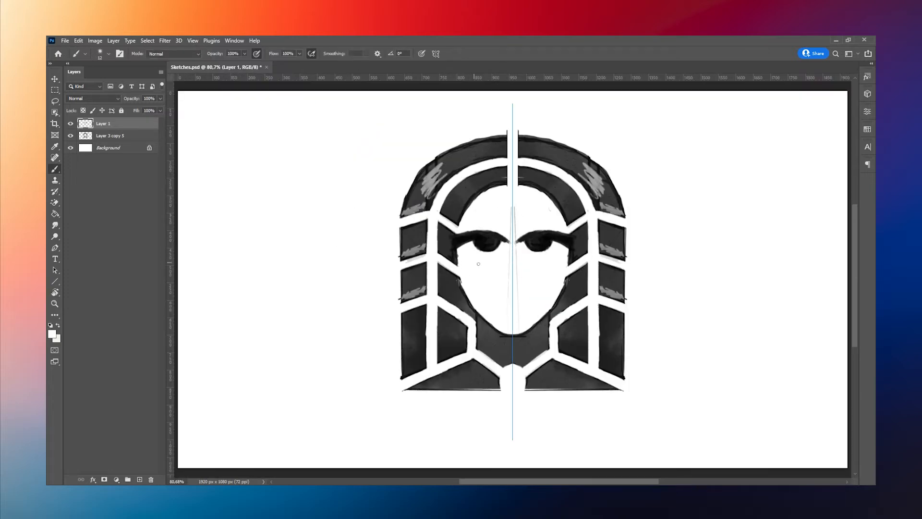
Select each eye and shift it so the pair sits slightly farther apart, and save the file.
{"action": "left_click", "coordinate": [55, 102]}
{"action": "left_click", "coordinate": [55, 78]}
{"action": "key", "text": "shift+Left"}
{"action": "left_click_drag", "start_coordinate": [508, 242], "coordinate": [517, 245]}
{"action": "left_click", "coordinate": [55, 90]}
{"action": "left_click", "coordinate": [55, 102]}
{"action": "left_click", "coordinate": [56, 78]}
{"action": "key", "text": "Right"}
{"action": "key", "text": "Right"}
{"action": "key", "text": "Right"}
{"action": "key", "text": "Right"}
{"action": "left_click", "coordinate": [55, 89]}
{"action": "key", "text": "ctrl+d"}
{"action": "left_click", "coordinate": [55, 168]}
{"action": "key", "text": "ctrl+s"}
{"action": "scroll", "coordinate": [561, 258], "scroll_direction": "up", "scroll_amount": 2}
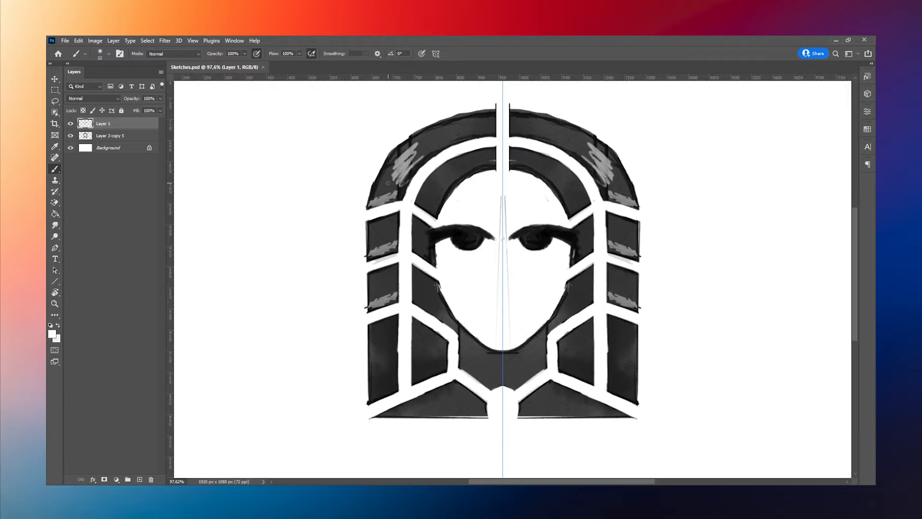
Paint a dark nose and shaded lips symmetrically on the face's centre line, and turn symmetry off.
{"action": "left_click", "coordinate": [465, 231], "text": "alt"}
{"action": "mouse_move", "coordinate": [493, 316]}
{"action": "left_mouse_down"}
{"action": "mouse_move", "coordinate": [502, 320]}
{"action": "mouse_move", "coordinate": [495, 318]}
{"action": "mouse_move", "coordinate": [580, 232]}
{"action": "left_mouse_up"}
{"action": "key", "text": "ctrl+z"}
{"action": "key", "text": "ctrl+shift+z"}
{"action": "left_click", "coordinate": [532, 279], "text": "alt"}
{"action": "key", "text": "ctrl+0"}
{"action": "left_click", "coordinate": [482, 239], "text": "alt"}
{"action": "left_click", "coordinate": [494, 297], "text": "alt"}
{"action": "key", "text": "r"}
{"action": "key", "text": "r"}
{"action": "key", "text": "Escape"}
{"action": "left_click", "coordinate": [436, 54]}
{"action": "left_click", "coordinate": [451, 64]}
{"action": "key", "text": "ctrl+s"}
Select the mouth and stretch it horizontally to 112.84% with Free Transform.
{"action": "scroll", "coordinate": [510, 267], "scroll_direction": "down", "scroll_amount": 5}
{"action": "scroll", "coordinate": [531, 268], "scroll_direction": "up", "scroll_amount": 4}
{"action": "key", "text": "l"}
{"action": "left_click_drag", "start_coordinate": [491, 289], "coordinate": [494, 288]}
{"action": "key", "text": "ctrl+t"}
{"action": "left_click_drag", "start_coordinate": [527, 304], "coordinate": [531, 302]}
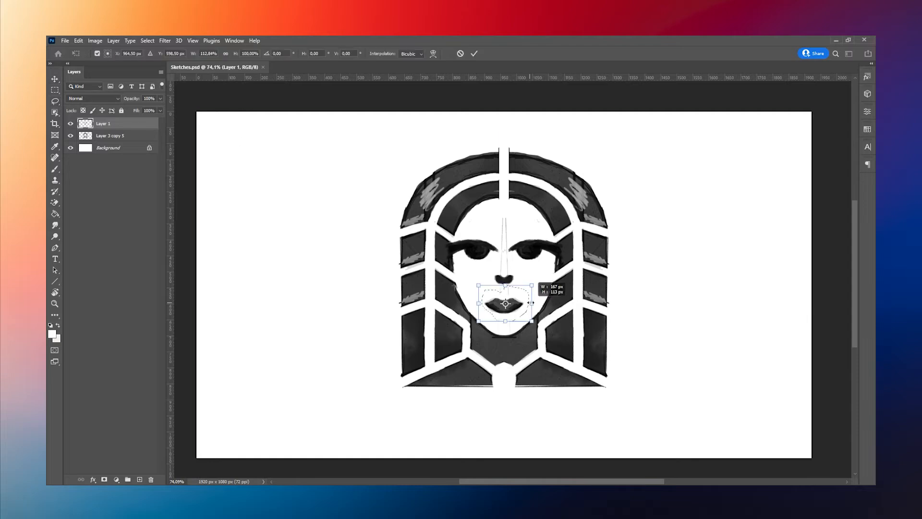
{"action": "key", "text": "Return"}
Select the nose on the face layer and widen it slightly with Free Transform.
{"action": "key", "text": "m"}
{"action": "scroll", "coordinate": [547, 277], "scroll_direction": "down", "scroll_amount": 7}
{"action": "scroll", "coordinate": [518, 284], "scroll_direction": "up", "scroll_amount": 9}
{"action": "key", "text": "l"}
{"action": "left_click_drag", "start_coordinate": [500, 272], "coordinate": [504, 271]}
{"action": "key", "text": "m"}
{"action": "left_click", "coordinate": [114, 126]}
{"action": "key", "text": "ctrl+t"}
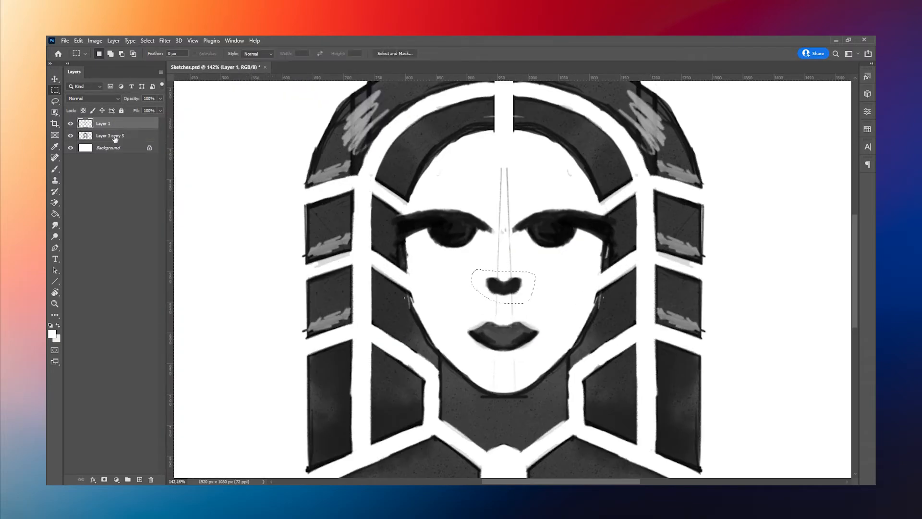
{"action": "key", "text": "Return"}
Merge the face layer with the headpiece layer.
{"action": "scroll", "coordinate": [523, 262], "scroll_direction": "down", "scroll_amount": 4}
{"action": "left_click", "coordinate": [134, 135]}
{"action": "left_click", "coordinate": [134, 124], "text": "shift"}
{"action": "right_click", "coordinate": [133, 124]}
{"action": "left_click", "coordinate": [181, 376]}
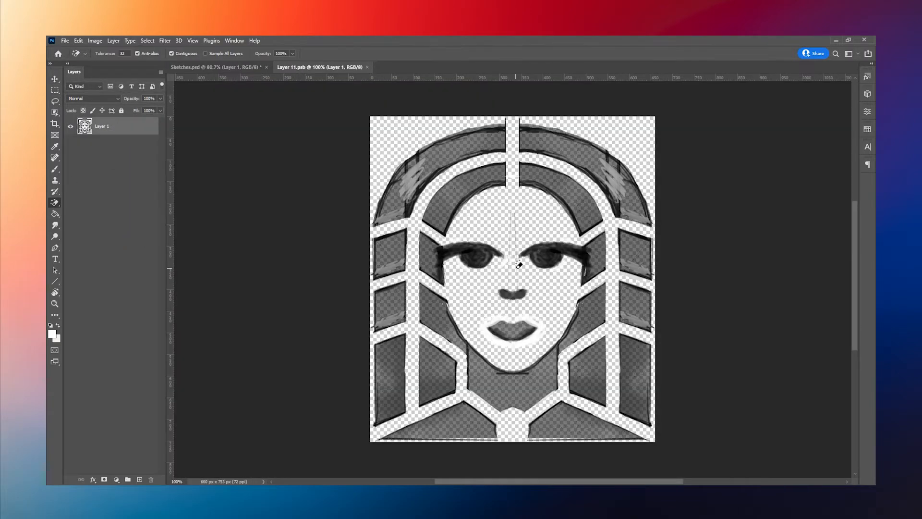
Erase the white areas in the merged head's smart object with the Magic Eraser, and show a duplicate of the head layer.
{"action": "left_click", "coordinate": [521, 320]}
{"action": "left_click", "coordinate": [463, 264]}
{"action": "left_click", "coordinate": [368, 67]}
{"action": "right_click", "coordinate": [126, 123]}
{"action": "left_click", "coordinate": [168, 200]}
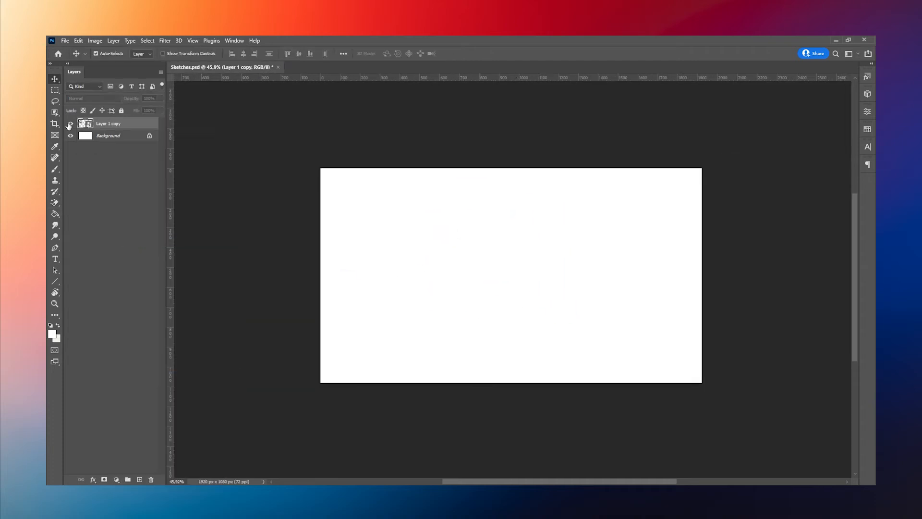
{"action": "left_click", "coordinate": [70, 124]}
Try placing a duplicate of the small head near the canvas centre, enlarged to 121.45%.
{"action": "key", "text": "ctrl+j"}
{"action": "key", "text": "ctrl+t"}
{"action": "left_click_drag", "start_coordinate": [373, 224], "coordinate": [536, 290]}
{"action": "scroll", "coordinate": [592, 353], "scroll_direction": "up", "scroll_amount": 2}
{"action": "left_click_drag", "start_coordinate": [570, 329], "coordinate": [589, 346]}
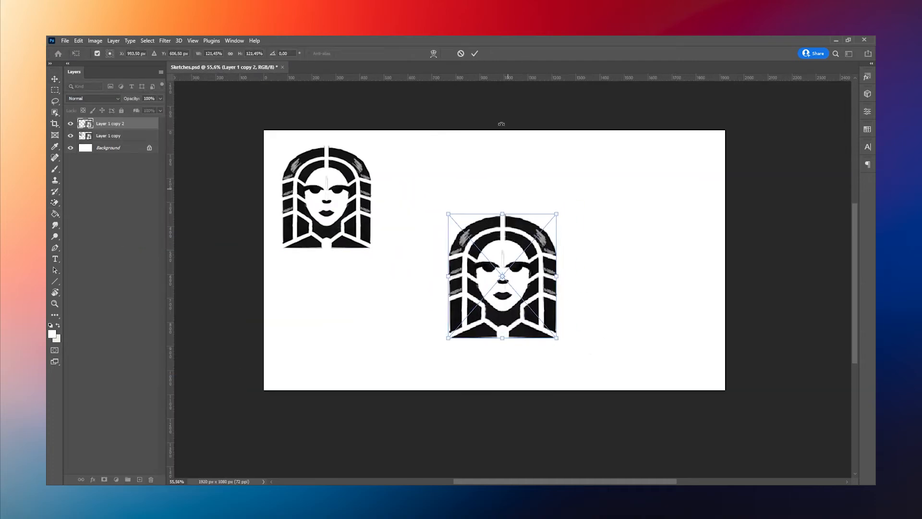
{"action": "key", "text": "Return"}
Narrow the small head to 97.32% of its width and place a duplicate of it near the canvas centre.
{"action": "scroll", "coordinate": [555, 297], "scroll_direction": "up", "scroll_amount": 2}
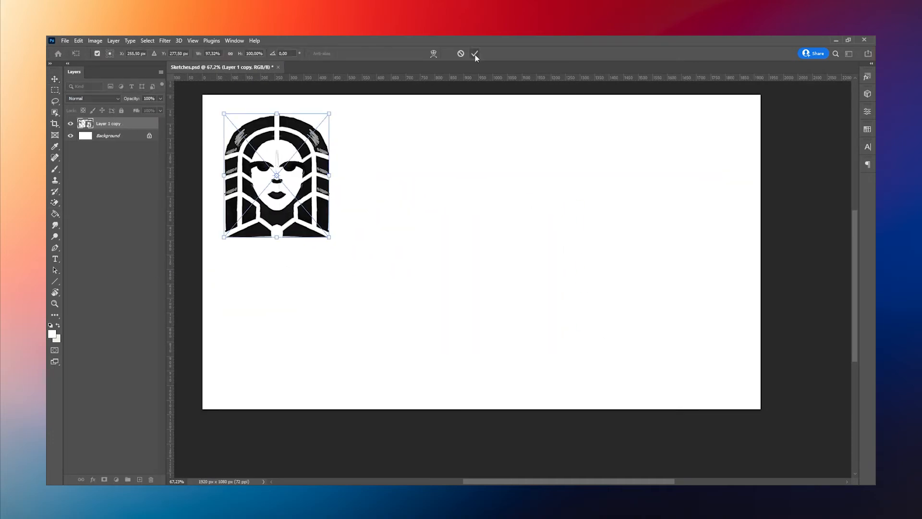
{"action": "left_click", "coordinate": [475, 55]}
{"action": "key", "text": "ctrl+j"}
{"action": "left_click_drag", "start_coordinate": [328, 154], "coordinate": [550, 231]}
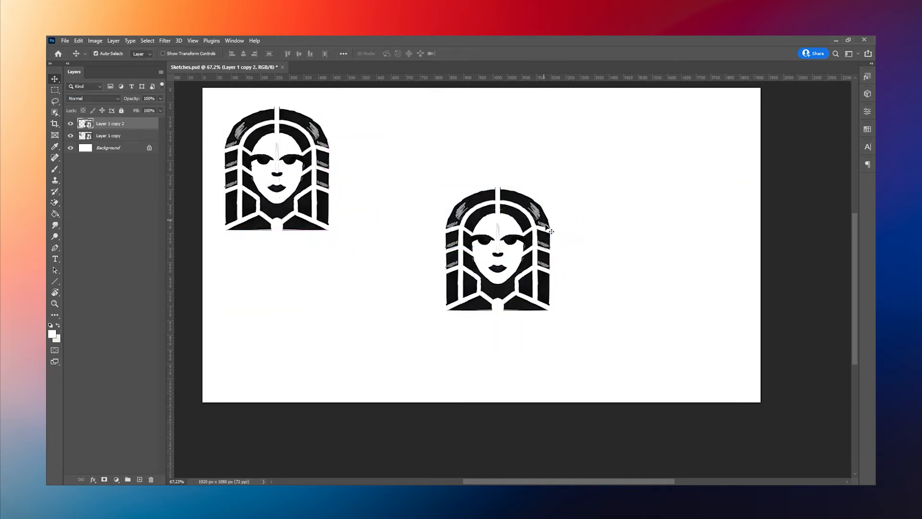
Paint white over the outer arch and side panels of the copied head's headpiece.
{"action": "scroll", "coordinate": [499, 250], "scroll_direction": "down", "scroll_amount": 4}
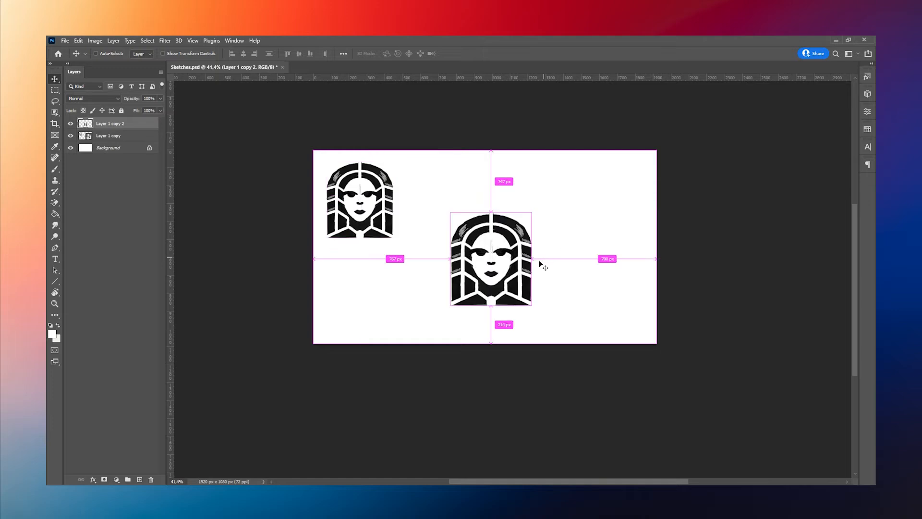
{"action": "scroll", "coordinate": [532, 202], "scroll_direction": "up", "scroll_amount": 4}
{"action": "scroll", "coordinate": [432, 351], "scroll_direction": "up", "scroll_amount": 1}
{"action": "key", "text": "b"}
{"action": "scroll", "coordinate": [447, 233], "scroll_direction": "up", "scroll_amount": 2}
{"action": "mouse_move", "coordinate": [434, 224]}
{"action": "left_mouse_down"}
{"action": "mouse_move", "coordinate": [405, 242]}
{"action": "mouse_move", "coordinate": [416, 227]}
{"action": "mouse_move", "coordinate": [399, 389]}
{"action": "left_mouse_up"}
{"action": "mouse_move", "coordinate": [536, 379]}
{"action": "left_mouse_down"}
{"action": "mouse_move", "coordinate": [543, 383]}
{"action": "mouse_move", "coordinate": [488, 227]}
{"action": "mouse_move", "coordinate": [469, 222]}
{"action": "left_mouse_up"}
Reset the colours to black and white, shrink the brush, and enable vertical symmetry through the copied head.
{"action": "key", "text": "d"}
{"action": "key", "text": "bracketleft"}
{"action": "key", "text": "bracketleft"}
{"action": "key", "text": "bracketleft"}
{"action": "key", "text": "bracketleft"}
{"action": "key", "text": "bracketleft"}
{"action": "key", "text": "bracketleft"}
{"action": "mouse_move", "coordinate": [434, 276]}
{"action": "left_mouse_down"}
{"action": "mouse_move", "coordinate": [470, 250]}
{"action": "mouse_move", "coordinate": [426, 304]}
{"action": "mouse_move", "coordinate": [404, 308]}
{"action": "left_mouse_up"}
{"action": "left_click", "coordinate": [435, 54]}
{"action": "left_click", "coordinate": [458, 74]}
{"action": "key", "text": "x"}
{"action": "key", "text": "x"}
Paint a rolled band of hair with light highlights across the forehead and around both temples.
{"action": "mouse_move", "coordinate": [459, 267]}
{"action": "left_mouse_down"}
{"action": "mouse_move", "coordinate": [423, 275]}
{"action": "mouse_move", "coordinate": [429, 313]}
{"action": "left_mouse_up"}
{"action": "key", "text": "x"}
{"action": "mouse_move", "coordinate": [424, 262]}
{"action": "left_mouse_down"}
{"action": "mouse_move", "coordinate": [432, 245]}
{"action": "mouse_move", "coordinate": [461, 240]}
{"action": "mouse_move", "coordinate": [427, 271]}
{"action": "left_mouse_up"}
{"action": "left_click_drag", "start_coordinate": [434, 259], "coordinate": [473, 260]}
{"action": "mouse_move", "coordinate": [462, 257]}
{"action": "left_mouse_down"}
{"action": "mouse_move", "coordinate": [407, 257]}
{"action": "mouse_move", "coordinate": [400, 306]}
{"action": "left_mouse_up"}
{"action": "left_click_drag", "start_coordinate": [408, 259], "coordinate": [415, 307]}
{"action": "left_click_drag", "start_coordinate": [412, 294], "coordinate": [422, 309]}
{"action": "left_click_drag", "start_coordinate": [410, 275], "coordinate": [403, 310]}
{"action": "mouse_move", "coordinate": [427, 267]}
{"action": "left_mouse_down"}
{"action": "mouse_move", "coordinate": [415, 293]}
{"action": "mouse_move", "coordinate": [446, 262]}
{"action": "mouse_move", "coordinate": [468, 263]}
{"action": "left_mouse_up"}
{"action": "key", "text": "ctrl+z"}
{"action": "left_click_drag", "start_coordinate": [395, 270], "coordinate": [389, 290]}
Paint mirrored, rounded dark hair lobes down both sides of the face.
{"action": "key", "text": "x"}
{"action": "mouse_move", "coordinate": [395, 263]}
{"action": "left_mouse_down"}
{"action": "mouse_move", "coordinate": [404, 312]}
{"action": "mouse_move", "coordinate": [395, 329]}
{"action": "left_mouse_up"}
{"action": "mouse_move", "coordinate": [398, 298]}
{"action": "left_mouse_down"}
{"action": "mouse_move", "coordinate": [379, 326]}
{"action": "mouse_move", "coordinate": [373, 384]}
{"action": "left_mouse_up"}
{"action": "mouse_move", "coordinate": [373, 372]}
{"action": "left_mouse_down"}
{"action": "mouse_move", "coordinate": [421, 414]}
{"action": "mouse_move", "coordinate": [436, 412]}
{"action": "left_mouse_up"}
{"action": "left_click_drag", "start_coordinate": [399, 412], "coordinate": [441, 406]}
Clean up the neck area, roughen the hair lobes with a textured brush preset, and switch to another brush.
{"action": "key", "text": "x"}
{"action": "mouse_move", "coordinate": [459, 367]}
{"action": "left_mouse_down"}
{"action": "mouse_move", "coordinate": [465, 388]}
{"action": "mouse_move", "coordinate": [447, 398]}
{"action": "mouse_move", "coordinate": [466, 373]}
{"action": "left_mouse_up"}
{"action": "left_click", "coordinate": [108, 54]}
{"action": "left_click", "coordinate": [73, 268]}
{"action": "mouse_move", "coordinate": [411, 312]}
{"action": "left_mouse_down"}
{"action": "mouse_move", "coordinate": [391, 379]}
{"action": "mouse_move", "coordinate": [391, 333]}
{"action": "mouse_move", "coordinate": [391, 356]}
{"action": "left_mouse_up"}
{"action": "left_click", "coordinate": [108, 53]}
{"action": "double_click", "coordinate": [118, 239]}
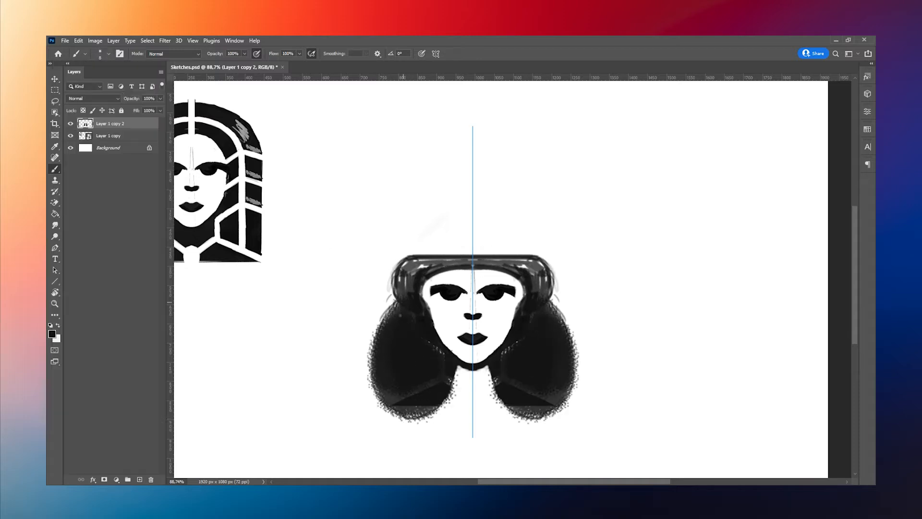
Clean up the inner edges of the mirrored hair lobes along the neck and jaw.
{"action": "mouse_move", "coordinate": [440, 394]}
{"action": "left_mouse_down"}
{"action": "mouse_move", "coordinate": [451, 365]}
{"action": "mouse_move", "coordinate": [422, 415]}
{"action": "mouse_move", "coordinate": [451, 367]}
{"action": "mouse_move", "coordinate": [413, 247]}
{"action": "left_mouse_up"}
{"action": "key", "text": "x"}
{"action": "key", "text": "r"}
{"action": "mouse_move", "coordinate": [415, 255]}
{"action": "left_mouse_down"}
{"action": "mouse_move", "coordinate": [413, 268]}
{"action": "mouse_move", "coordinate": [468, 371]}
{"action": "left_mouse_up"}
{"action": "key", "text": "r"}
{"action": "left_click_drag", "start_coordinate": [386, 281], "coordinate": [383, 317]}
{"action": "left_click_drag", "start_coordinate": [417, 354], "coordinate": [439, 351]}
{"action": "key", "text": "x"}
Smooth the outer hair contours and add a small round ornament at the centre of the headband.
{"action": "mouse_move", "coordinate": [390, 261]}
{"action": "left_mouse_down"}
{"action": "mouse_move", "coordinate": [377, 302]}
{"action": "mouse_move", "coordinate": [411, 350]}
{"action": "left_mouse_up"}
{"action": "left_click_drag", "start_coordinate": [377, 294], "coordinate": [394, 336]}
{"action": "left_click_drag", "start_coordinate": [405, 247], "coordinate": [387, 333]}
{"action": "left_click", "coordinate": [394, 243], "text": "alt"}
{"action": "left_click_drag", "start_coordinate": [409, 224], "coordinate": [400, 259]}
{"action": "left_click", "coordinate": [408, 247], "text": "alt"}
{"action": "mouse_move", "coordinate": [401, 231]}
{"action": "left_mouse_down"}
{"action": "mouse_move", "coordinate": [382, 176]}
{"action": "mouse_move", "coordinate": [369, 188]}
{"action": "mouse_move", "coordinate": [392, 202]}
{"action": "mouse_move", "coordinate": [465, 153]}
{"action": "mouse_move", "coordinate": [423, 287]}
{"action": "mouse_move", "coordinate": [484, 182]}
{"action": "left_mouse_up"}
{"action": "left_click", "coordinate": [390, 232], "text": "alt"}
{"action": "left_click", "coordinate": [415, 307], "text": "alt"}
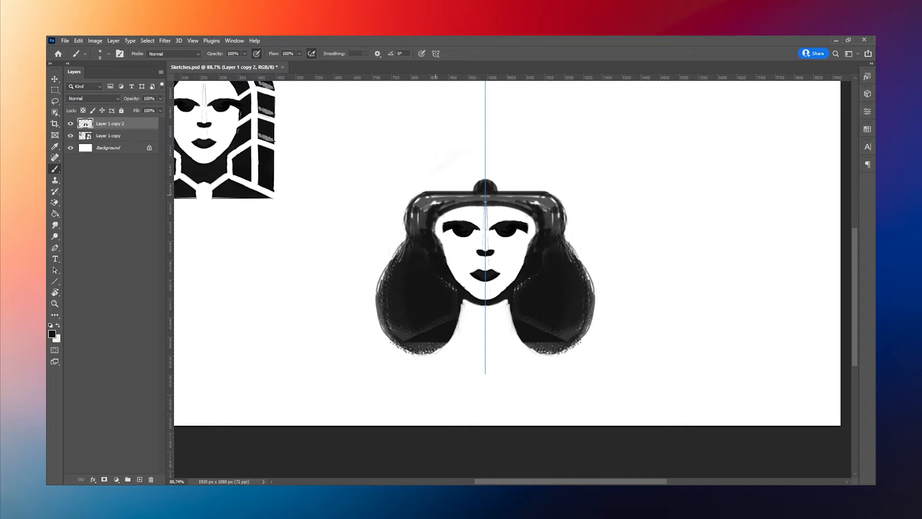
Outline a mirrored crown above the headband with straight-edged side panels and a central diamond.
{"action": "left_click", "coordinate": [410, 160], "text": "shift"}
{"action": "left_click", "coordinate": [444, 152], "text": "shift"}
{"action": "key", "text": "r"}
{"action": "left_click_drag", "start_coordinate": [444, 144], "coordinate": [557, 135]}
{"action": "mouse_move", "coordinate": [560, 143]}
{"action": "left_mouse_down"}
{"action": "mouse_move", "coordinate": [552, 161]}
{"action": "mouse_move", "coordinate": [481, 177]}
{"action": "left_mouse_up"}
{"action": "key", "text": "r"}
{"action": "mouse_move", "coordinate": [425, 183]}
{"action": "left_mouse_down"}
{"action": "mouse_move", "coordinate": [472, 174]}
{"action": "mouse_move", "coordinate": [484, 110]}
{"action": "left_mouse_up"}
{"action": "left_click", "coordinate": [422, 299], "text": "alt"}
{"action": "left_click_drag", "start_coordinate": [453, 147], "coordinate": [482, 169]}
Enlarge the brush and fill the crown's side panels and central diamond with black.
{"action": "key", "text": "bracketright"}
{"action": "key", "text": "bracketright"}
{"action": "key", "text": "bracketright"}
{"action": "key", "text": "bracketright"}
{"action": "mouse_move", "coordinate": [418, 164]}
{"action": "left_mouse_down"}
{"action": "mouse_move", "coordinate": [463, 180]}
{"action": "mouse_move", "coordinate": [440, 168]}
{"action": "left_mouse_up"}
{"action": "left_click_drag", "start_coordinate": [483, 117], "coordinate": [480, 168]}
Shape the white gaps separating the crown panels from the round ornament, alternating black and white.
{"action": "key", "text": "r"}
{"action": "mouse_move", "coordinate": [423, 175]}
{"action": "left_mouse_down"}
{"action": "mouse_move", "coordinate": [477, 147]}
{"action": "mouse_move", "coordinate": [521, 142]}
{"action": "left_mouse_up"}
{"action": "mouse_move", "coordinate": [447, 173]}
{"action": "left_mouse_down"}
{"action": "mouse_move", "coordinate": [469, 185]}
{"action": "mouse_move", "coordinate": [478, 232]}
{"action": "left_mouse_up"}
{"action": "key", "text": "x"}
{"action": "key", "text": "x"}
{"action": "mouse_move", "coordinate": [487, 199]}
{"action": "left_mouse_down"}
{"action": "mouse_move", "coordinate": [484, 233]}
{"action": "mouse_move", "coordinate": [475, 216]}
{"action": "mouse_move", "coordinate": [484, 234]}
{"action": "mouse_move", "coordinate": [422, 234]}
{"action": "mouse_move", "coordinate": [437, 239]}
{"action": "mouse_move", "coordinate": [480, 200]}
{"action": "mouse_move", "coordinate": [479, 232]}
{"action": "mouse_move", "coordinate": [485, 224]}
{"action": "left_mouse_up"}
{"action": "key", "text": "x"}
{"action": "key", "text": "r"}
{"action": "key", "text": "x"}
{"action": "key", "text": "r"}
{"action": "key", "text": "x"}
{"action": "key", "text": "x"}
Darken the hair around the face and touch up the contours of the side lobes.
{"action": "mouse_move", "coordinate": [441, 183]}
{"action": "left_mouse_down"}
{"action": "mouse_move", "coordinate": [471, 232]}
{"action": "mouse_move", "coordinate": [450, 198]}
{"action": "mouse_move", "coordinate": [431, 341]}
{"action": "left_mouse_up"}
{"action": "key", "text": "r"}
{"action": "mouse_move", "coordinate": [521, 233]}
{"action": "left_mouse_down"}
{"action": "mouse_move", "coordinate": [468, 255]}
{"action": "mouse_move", "coordinate": [514, 248]}
{"action": "mouse_move", "coordinate": [482, 231]}
{"action": "left_mouse_up"}
{"action": "left_click", "coordinate": [580, 374], "text": "alt"}
{"action": "left_click", "coordinate": [504, 245], "text": "alt"}
{"action": "key", "text": "r"}
{"action": "key", "text": "Escape"}
{"action": "key", "text": "b"}
{"action": "mouse_move", "coordinate": [561, 191]}
{"action": "left_mouse_down"}
{"action": "mouse_move", "coordinate": [559, 243]}
{"action": "mouse_move", "coordinate": [569, 201]}
{"action": "mouse_move", "coordinate": [560, 215]}
{"action": "left_mouse_up"}
{"action": "mouse_move", "coordinate": [510, 297]}
{"action": "left_mouse_down"}
{"action": "mouse_move", "coordinate": [507, 279]}
{"action": "mouse_move", "coordinate": [522, 322]}
{"action": "mouse_move", "coordinate": [547, 280]}
{"action": "mouse_move", "coordinate": [564, 277]}
{"action": "left_mouse_up"}
{"action": "mouse_move", "coordinate": [496, 321]}
{"action": "left_mouse_down"}
{"action": "mouse_move", "coordinate": [466, 367]}
{"action": "mouse_move", "coordinate": [476, 392]}
{"action": "left_mouse_up"}
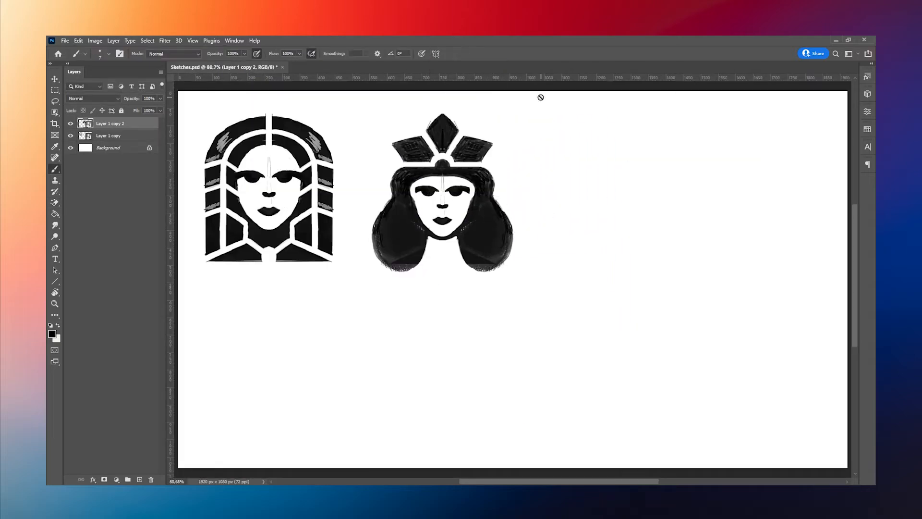
On a new layer beside the heads, paint the lower bowl and diagonal stroke of a black numeral 3.
{"action": "key", "text": "ctrl+shift+alt+n"}
{"action": "scroll", "coordinate": [580, 203], "scroll_direction": "up", "scroll_amount": 1}
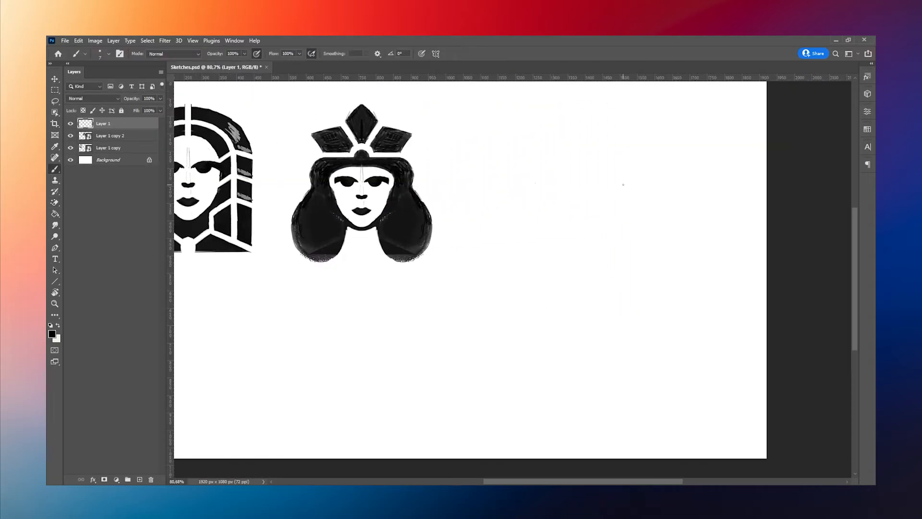
{"action": "left_click_drag", "start_coordinate": [510, 249], "coordinate": [572, 271]}
{"action": "mouse_move", "coordinate": [572, 271]}
{"action": "left_mouse_down"}
{"action": "mouse_move", "coordinate": [546, 304]}
{"action": "mouse_move", "coordinate": [500, 312]}
{"action": "left_mouse_up"}
{"action": "left_click_drag", "start_coordinate": [499, 310], "coordinate": [603, 282]}
{"action": "mouse_move", "coordinate": [576, 314]}
{"action": "left_mouse_down"}
{"action": "mouse_move", "coordinate": [616, 237]}
{"action": "mouse_move", "coordinate": [583, 193]}
{"action": "left_mouse_up"}
Fill the gaps and smooth the edges of the numeral 3's bowl and diagonal stroke.
{"action": "key", "text": "r"}
{"action": "left_click_drag", "start_coordinate": [596, 212], "coordinate": [531, 203]}
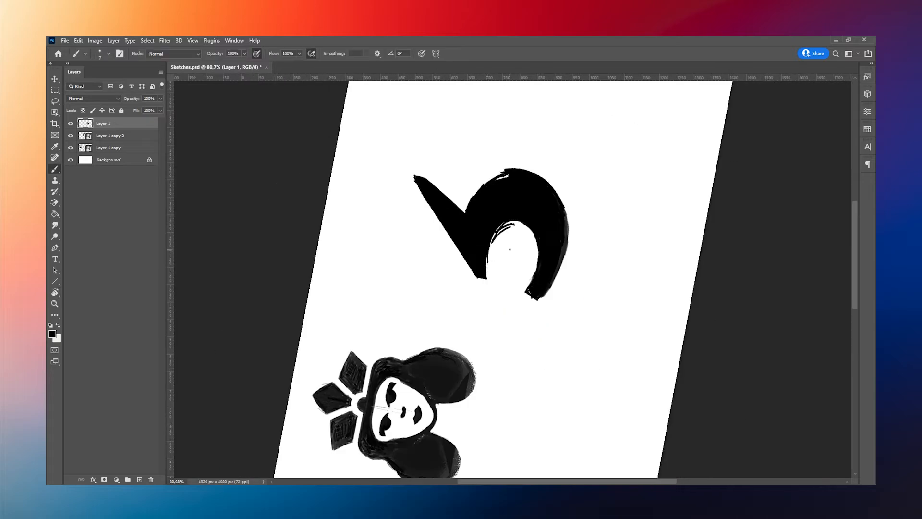
{"action": "left_click", "coordinate": [502, 214], "text": "alt"}
{"action": "left_click_drag", "start_coordinate": [480, 188], "coordinate": [502, 176]}
{"action": "key", "text": "r"}
{"action": "mouse_move", "coordinate": [505, 220]}
{"action": "left_mouse_down"}
{"action": "mouse_move", "coordinate": [656, 179]}
{"action": "mouse_move", "coordinate": [624, 185]}
{"action": "left_mouse_up"}
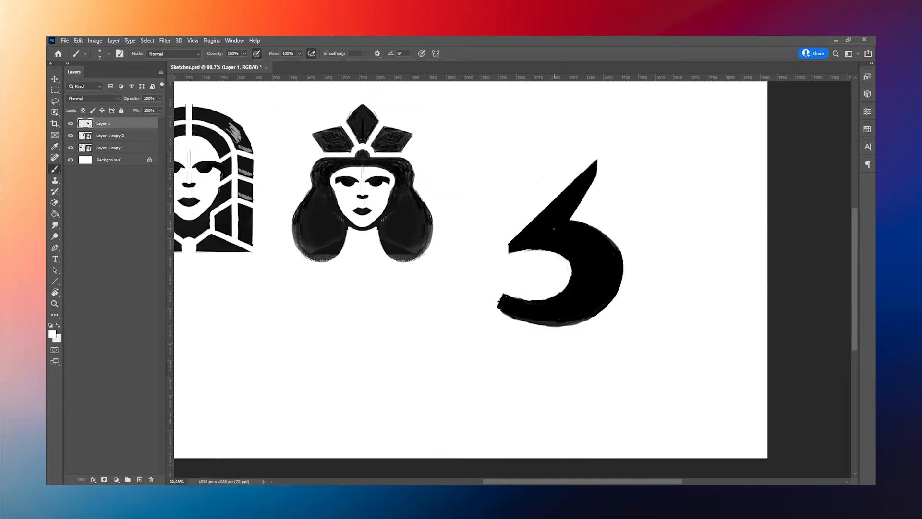
{"action": "left_click_drag", "start_coordinate": [508, 163], "coordinate": [584, 158]}
{"action": "key", "text": "x"}
{"action": "key", "text": "ctrl+z"}
{"action": "key", "text": "ctrl+z"}
Paint the curved, leaf-shaped top stroke of the numeral 3 on another new layer.
{"action": "left_click", "coordinate": [441, 214], "text": "alt"}
{"action": "mouse_move", "coordinate": [510, 159]}
{"action": "left_mouse_down"}
{"action": "mouse_move", "coordinate": [553, 150]}
{"action": "mouse_move", "coordinate": [501, 158]}
{"action": "left_mouse_up"}
{"action": "key", "text": "ctrl+shift+alt+n"}
{"action": "key", "text": "x"}
{"action": "mouse_move", "coordinate": [544, 164]}
{"action": "left_mouse_down"}
{"action": "mouse_move", "coordinate": [571, 159]}
{"action": "mouse_move", "coordinate": [580, 168]}
{"action": "left_mouse_up"}
{"action": "key", "text": "r"}
{"action": "left_click_drag", "start_coordinate": [579, 165], "coordinate": [520, 148]}
{"action": "scroll", "coordinate": [480, 123], "scroll_direction": "up", "scroll_amount": 5}
{"action": "key", "text": "r"}
{"action": "left_click_drag", "start_coordinate": [431, 210], "coordinate": [525, 262]}
{"action": "mouse_move", "coordinate": [563, 196]}
{"action": "left_mouse_down"}
{"action": "mouse_move", "coordinate": [578, 265]}
{"action": "mouse_move", "coordinate": [598, 250]}
{"action": "mouse_move", "coordinate": [512, 189]}
{"action": "mouse_move", "coordinate": [543, 164]}
{"action": "mouse_move", "coordinate": [468, 195]}
{"action": "mouse_move", "coordinate": [485, 207]}
{"action": "mouse_move", "coordinate": [463, 188]}
{"action": "mouse_move", "coordinate": [542, 194]}
{"action": "left_mouse_up"}
{"action": "key", "text": "r"}
{"action": "key", "text": "r"}
{"action": "left_click_drag", "start_coordinate": [501, 142], "coordinate": [539, 142]}
Refine the edges and tips of the numeral 3's top stroke with sampled black and white touches.
{"action": "key", "text": "ctrl+0"}
{"action": "left_click", "coordinate": [590, 196], "text": "alt"}
{"action": "left_click", "coordinate": [587, 253], "text": "alt"}
{"action": "left_click", "coordinate": [637, 174], "text": "alt"}
{"action": "scroll", "coordinate": [656, 177], "scroll_direction": "up", "scroll_amount": 4}
{"action": "key", "text": "r"}
{"action": "left_click_drag", "start_coordinate": [656, 177], "coordinate": [607, 216]}
{"action": "left_click", "coordinate": [480, 249], "text": "alt"}
{"action": "left_click_drag", "start_coordinate": [506, 216], "coordinate": [451, 286]}
{"action": "mouse_move", "coordinate": [481, 229]}
{"action": "left_mouse_down"}
{"action": "mouse_move", "coordinate": [443, 307]}
{"action": "mouse_move", "coordinate": [451, 264]}
{"action": "left_mouse_up"}
{"action": "left_click", "coordinate": [440, 316], "text": "alt"}
{"action": "left_click", "coordinate": [458, 265], "text": "alt"}
{"action": "left_click_drag", "start_coordinate": [485, 222], "coordinate": [513, 213]}
{"action": "left_click", "coordinate": [503, 255], "text": "alt"}
{"action": "mouse_move", "coordinate": [512, 256]}
{"action": "left_mouse_down"}
{"action": "mouse_move", "coordinate": [514, 272]}
{"action": "mouse_move", "coordinate": [475, 315]}
{"action": "left_mouse_up"}
{"action": "mouse_move", "coordinate": [486, 262]}
{"action": "left_mouse_down"}
{"action": "mouse_move", "coordinate": [504, 289]}
{"action": "mouse_move", "coordinate": [494, 294]}
{"action": "left_mouse_up"}
{"action": "left_click_drag", "start_coordinate": [510, 214], "coordinate": [463, 254]}
{"action": "left_click", "coordinate": [505, 228], "text": "alt"}
{"action": "key", "text": "r"}
{"action": "key", "text": "Escape"}
Duplicate the top-stroke layer twice and merge the copies into one layer.
{"action": "key", "text": "ctrl+0"}
{"action": "key", "text": "ctrl+j"}
{"action": "key", "text": "ctrl+j"}
{"action": "left_click", "coordinate": [128, 148], "text": "shift"}
{"action": "right_click", "coordinate": [129, 148]}
{"action": "left_click", "coordinate": [174, 379]}
Merge the two parts of the numeral 3 into one layer and reposition it lower on the canvas.
{"action": "scroll", "coordinate": [611, 179], "scroll_direction": "down", "scroll_amount": 3}
{"action": "right_click", "coordinate": [128, 124]}
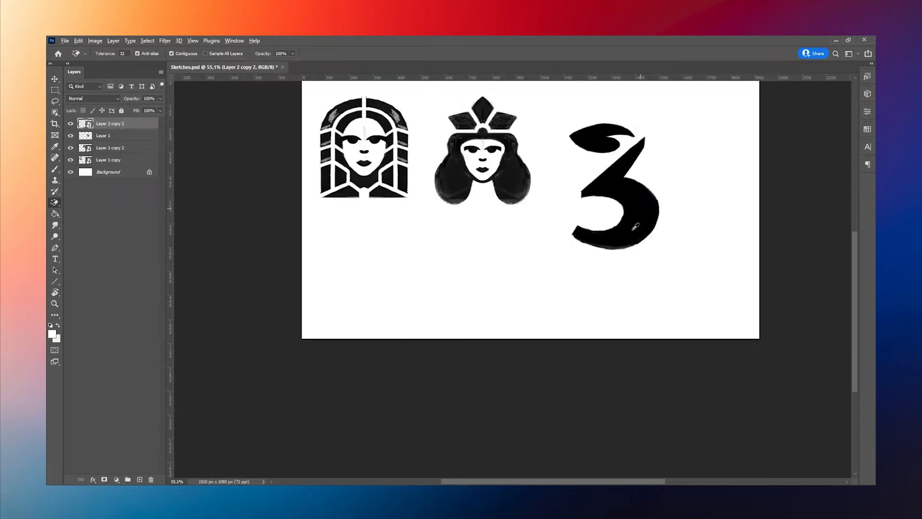
{"action": "key", "text": "ctrl+t"}
{"action": "key", "text": "Return"}
{"action": "key", "text": "ctrl+t"}
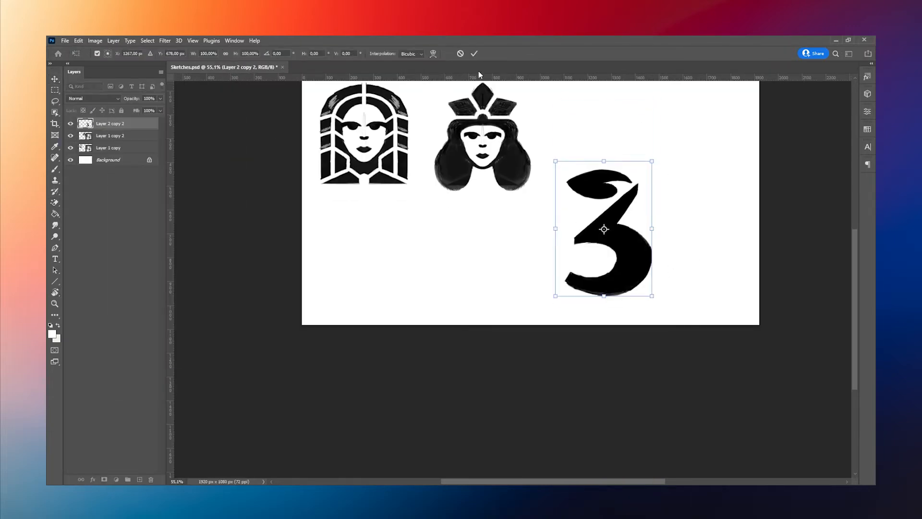
{"action": "left_click", "coordinate": [474, 54]}
On a new layer, paint the straight stem and flat base of a black numeral 1 beside the 3.
{"action": "scroll", "coordinate": [545, 288], "scroll_direction": "down", "scroll_amount": 2}
{"action": "scroll", "coordinate": [667, 275], "scroll_direction": "up", "scroll_amount": 4}
{"action": "key", "text": "ctrl+shift+alt+n"}
{"action": "key", "text": "b"}
{"action": "left_click", "coordinate": [522, 222], "text": "alt"}
{"action": "left_click", "coordinate": [580, 158]}
{"action": "left_click_drag", "start_coordinate": [597, 166], "coordinate": [596, 331]}
{"action": "left_click_drag", "start_coordinate": [597, 332], "coordinate": [623, 332]}
{"action": "left_click_drag", "start_coordinate": [627, 164], "coordinate": [626, 331]}
{"action": "mouse_move", "coordinate": [627, 150]}
{"action": "left_mouse_down"}
{"action": "mouse_move", "coordinate": [627, 331]}
{"action": "mouse_move", "coordinate": [580, 332]}
{"action": "left_mouse_up"}
{"action": "mouse_move", "coordinate": [580, 332]}
{"action": "left_mouse_down"}
{"action": "mouse_move", "coordinate": [645, 332]}
{"action": "mouse_move", "coordinate": [644, 324]}
{"action": "left_mouse_up"}
Fill the stem and base of the numeral 1 with a different, textured brush preset.
{"action": "left_click", "coordinate": [109, 53]}
{"action": "left_click", "coordinate": [77, 268]}
{"action": "mouse_move", "coordinate": [613, 221]}
{"action": "left_mouse_down"}
{"action": "mouse_move", "coordinate": [611, 267]}
{"action": "mouse_move", "coordinate": [613, 184]}
{"action": "mouse_move", "coordinate": [596, 163]}
{"action": "mouse_move", "coordinate": [617, 163]}
{"action": "left_mouse_up"}
{"action": "left_click_drag", "start_coordinate": [604, 312], "coordinate": [635, 330]}
{"action": "mouse_move", "coordinate": [608, 173]}
{"action": "left_mouse_down"}
{"action": "mouse_move", "coordinate": [610, 307]}
{"action": "mouse_move", "coordinate": [631, 331]}
{"action": "left_mouse_up"}
Switch to another brush preset, swap the colours, and trim the edges of the numeral 1's stem and base.
{"action": "left_click", "coordinate": [109, 53]}
{"action": "left_click", "coordinate": [122, 239]}
{"action": "key", "text": "x"}
{"action": "mouse_move", "coordinate": [628, 150]}
{"action": "left_mouse_down"}
{"action": "mouse_move", "coordinate": [627, 323]}
{"action": "mouse_move", "coordinate": [629, 263]}
{"action": "left_mouse_up"}
{"action": "mouse_move", "coordinate": [597, 168]}
{"action": "left_mouse_down"}
{"action": "mouse_move", "coordinate": [596, 324]}
{"action": "mouse_move", "coordinate": [579, 322]}
{"action": "left_mouse_up"}
{"action": "mouse_move", "coordinate": [579, 335]}
{"action": "left_mouse_down"}
{"action": "mouse_move", "coordinate": [650, 334]}
{"action": "mouse_move", "coordinate": [592, 337]}
{"action": "left_mouse_up"}
{"action": "left_click_drag", "start_coordinate": [613, 338], "coordinate": [580, 338]}
{"action": "left_click_drag", "start_coordinate": [580, 171], "coordinate": [596, 171]}
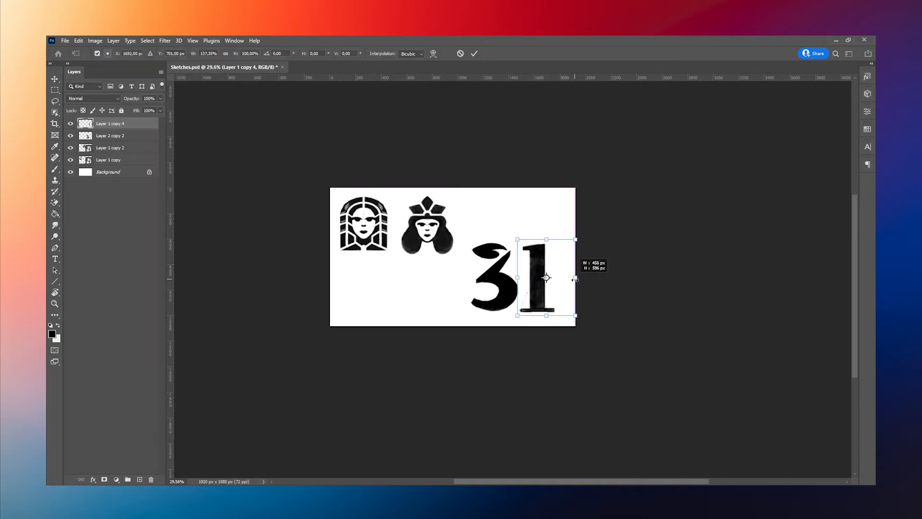
{"action": "right_click", "coordinate": [109, 125]}
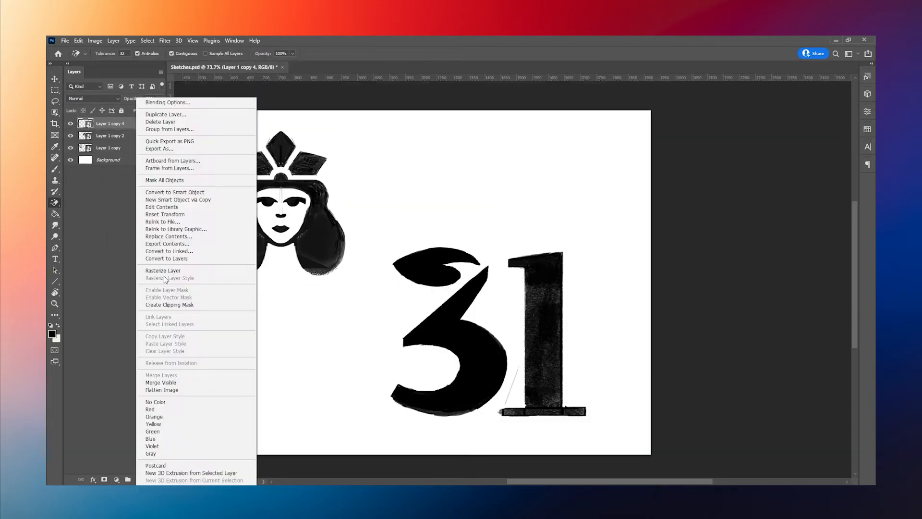
{"action": "key", "text": "Escape"}
Draw green freehand annotation lines on the sketches, encircling the crowned head in the middle.
{"action": "key", "text": "b"}
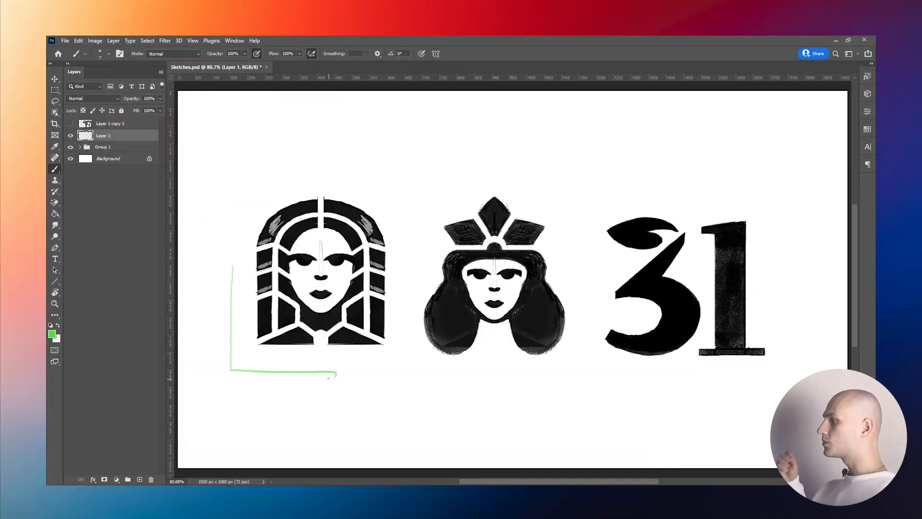
{"action": "mouse_move", "coordinate": [473, 175]}
{"action": "left_mouse_down"}
{"action": "mouse_move", "coordinate": [420, 386]}
{"action": "mouse_move", "coordinate": [591, 310]}
{"action": "mouse_move", "coordinate": [492, 176]}
{"action": "left_mouse_up"}
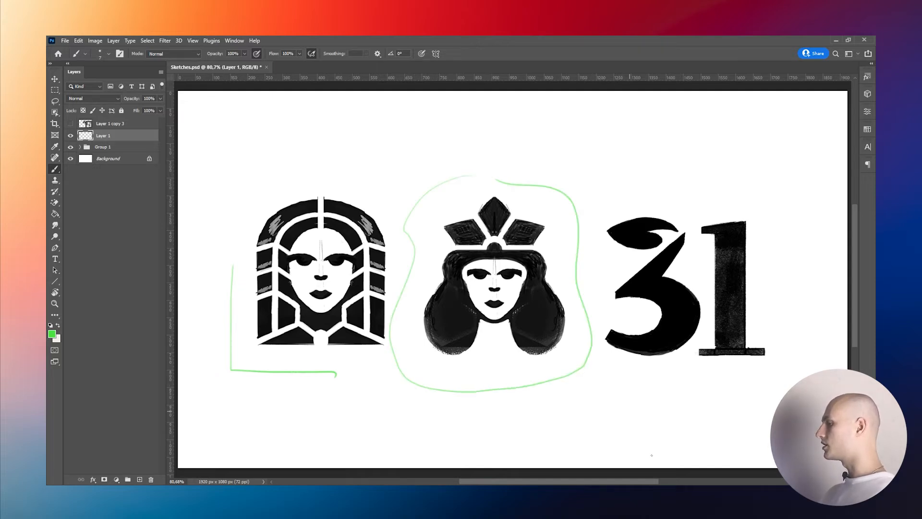
{"action": "left_click_drag", "start_coordinate": [513, 201], "coordinate": [546, 234]}
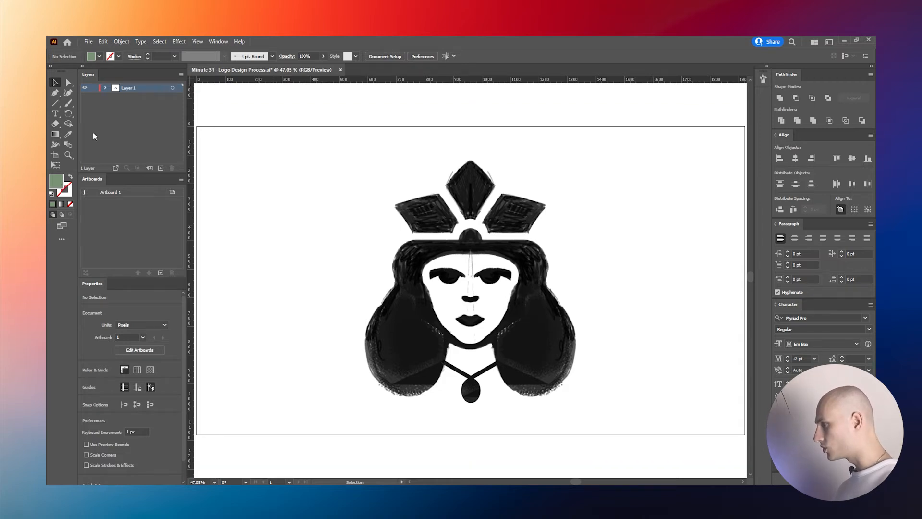
In Illustrator, rename the layer holding the placed head drawing as Sketch.
{"action": "double_click", "coordinate": [129, 88]}
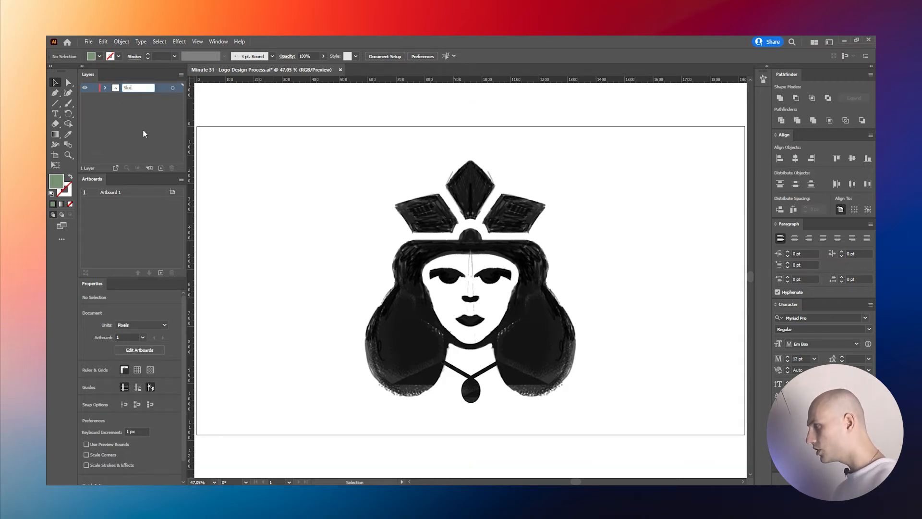
{"action": "type", "text": "Sketch"}
{"action": "key", "text": "Return"}
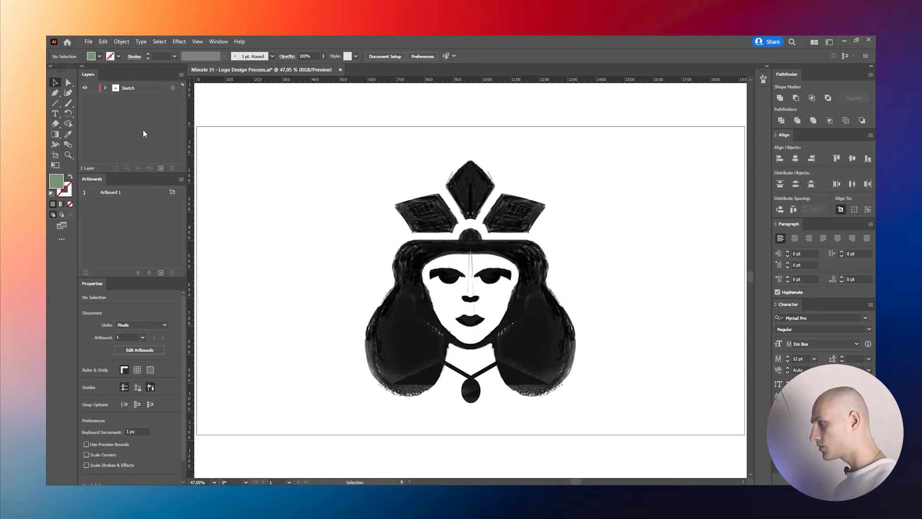
Set the placed drawing's opacity to 20% and lock the Sketch layer.
{"action": "key", "text": "ctrl+a"}
{"action": "type", "text": "20"}
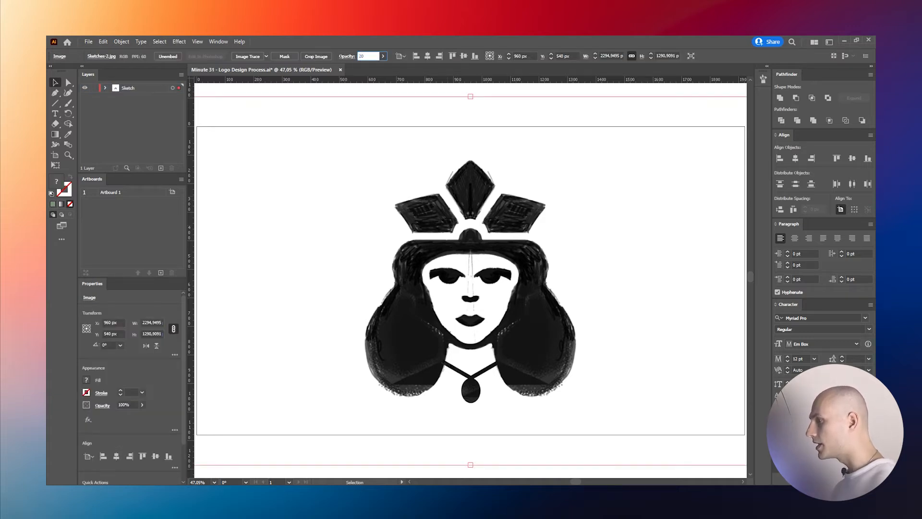
{"action": "key", "text": "Return"}
{"action": "key", "text": "ctrl+shift+a"}
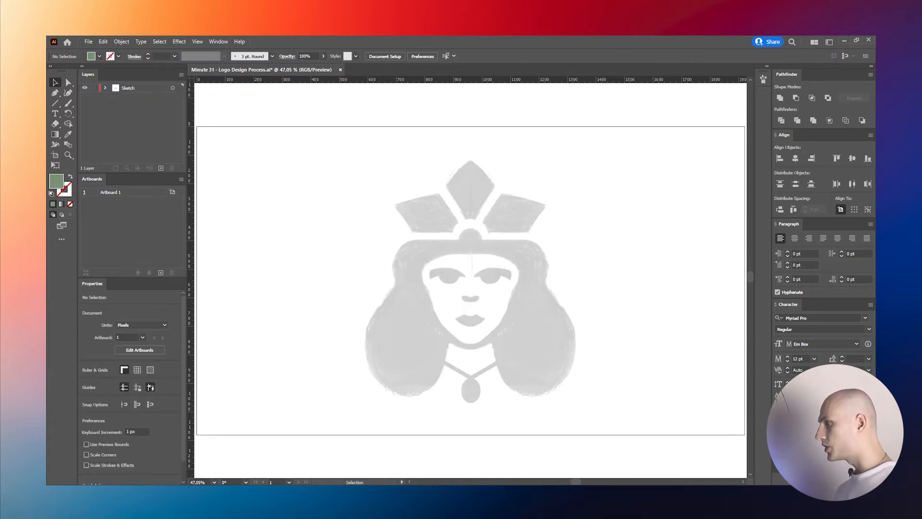
{"action": "left_click", "coordinate": [94, 88]}
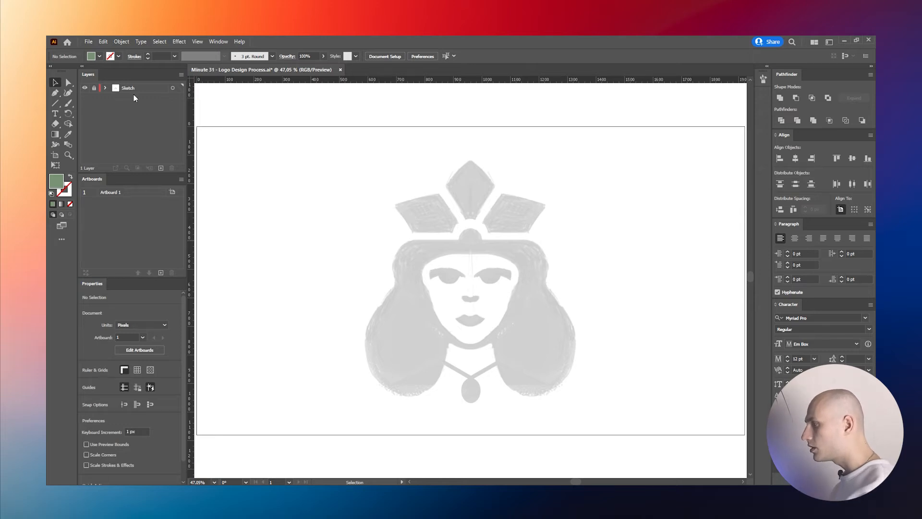
Create a new layer above the locked one and name it Design.
{"action": "left_click", "coordinate": [161, 168]}
{"action": "double_click", "coordinate": [129, 89]}
{"action": "type", "text": "Design"}
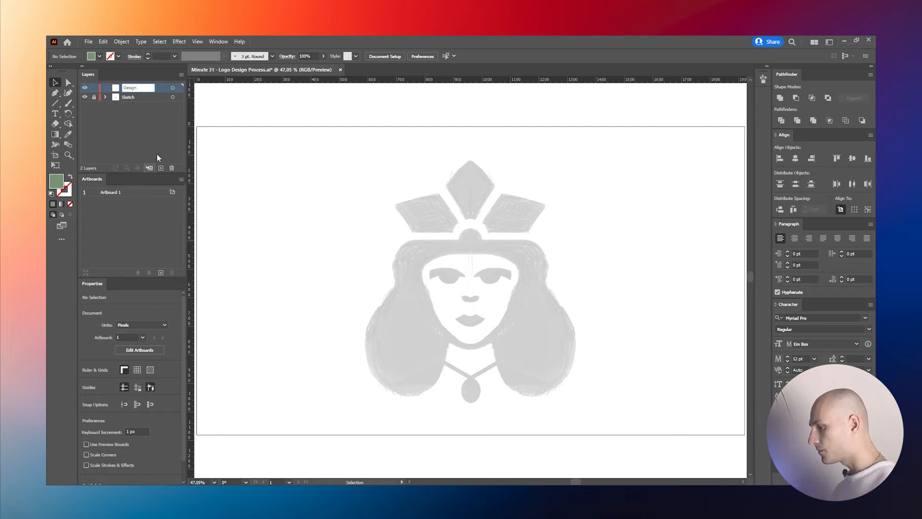
{"action": "key", "text": "Return"}
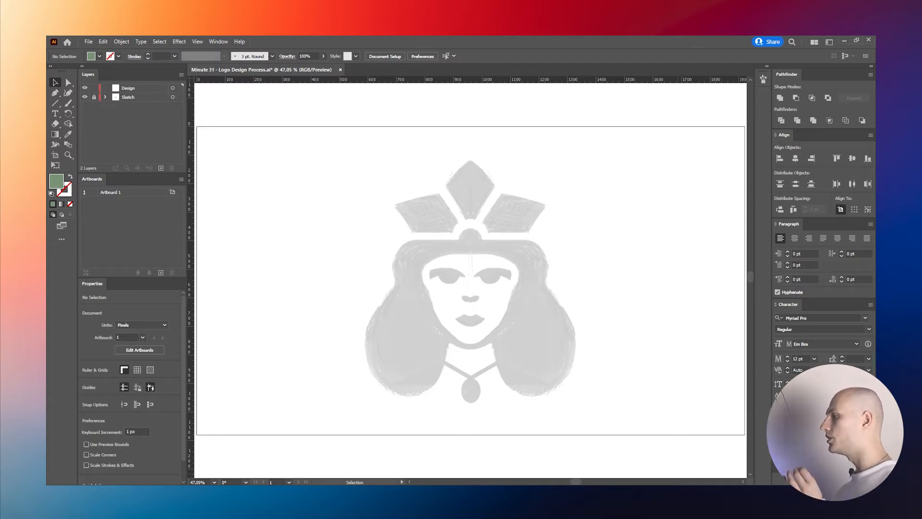
Draw a vertical line about 955 px long through the centre of the faded head drawing.
{"action": "key", "text": "backslash"}
{"action": "left_click_drag", "start_coordinate": [470, 146], "coordinate": [471, 419]}
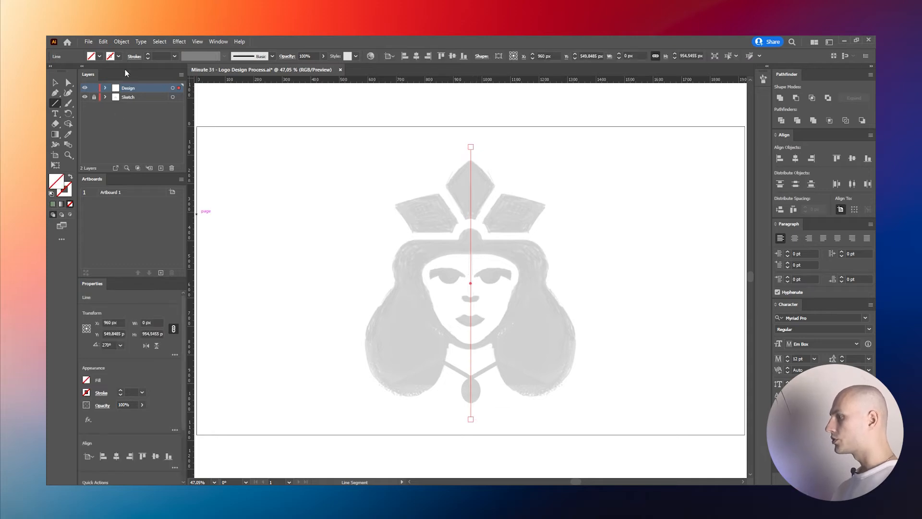
Set the vertical centre line's stroke weight to 1 pt and deselect it.
{"action": "left_click", "coordinate": [148, 54]}
{"action": "left_click", "coordinate": [147, 56]}
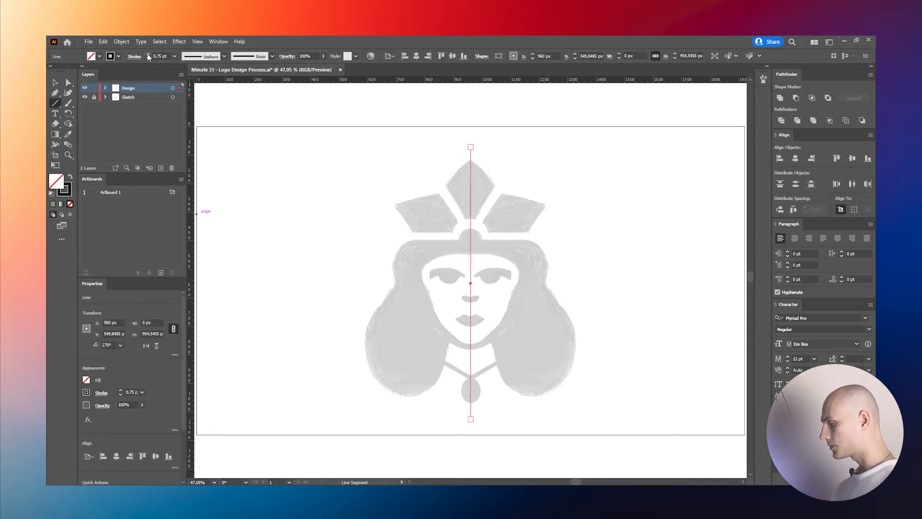
{"action": "key", "text": "ctrl+shift+a"}
Draw a horizontal line about 571 px long along the top edge of the hair and duplicate it about 24 px above.
{"action": "left_click_drag", "start_coordinate": [392, 240], "coordinate": [555, 240]}
{"action": "left_click", "coordinate": [61, 83]}
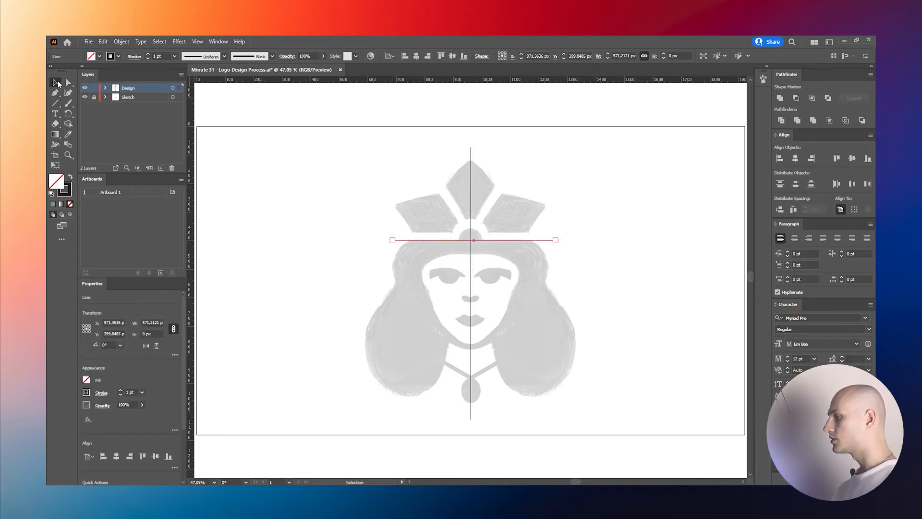
{"action": "scroll", "coordinate": [473, 234], "scroll_direction": "up", "scroll_amount": 4}
{"action": "left_click_drag", "start_coordinate": [519, 252], "coordinate": [508, 228]}
{"action": "key", "text": "ctrl+shift+a"}
{"action": "key", "text": "ctrl+shift+a"}
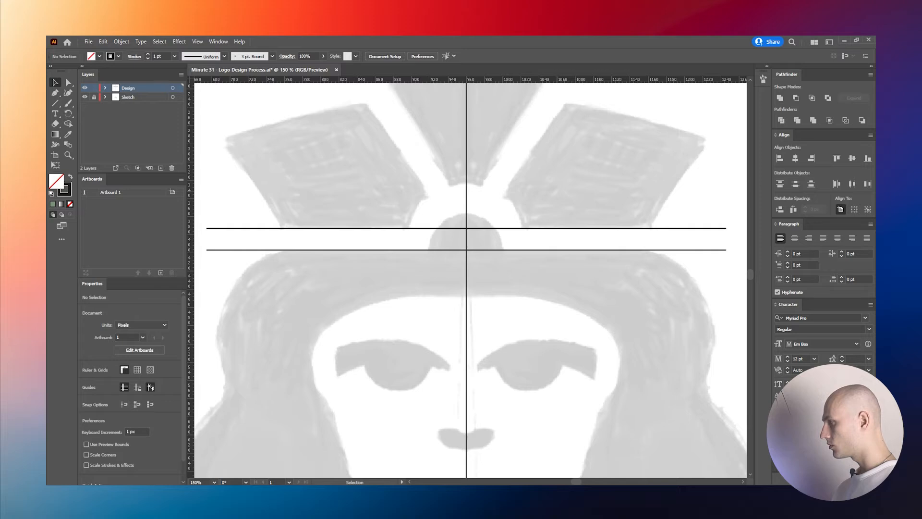
Make a copy of both horizontal lines rotated -60° about a point between them on the vertical centre line.
{"action": "key", "text": "ctrl+0"}
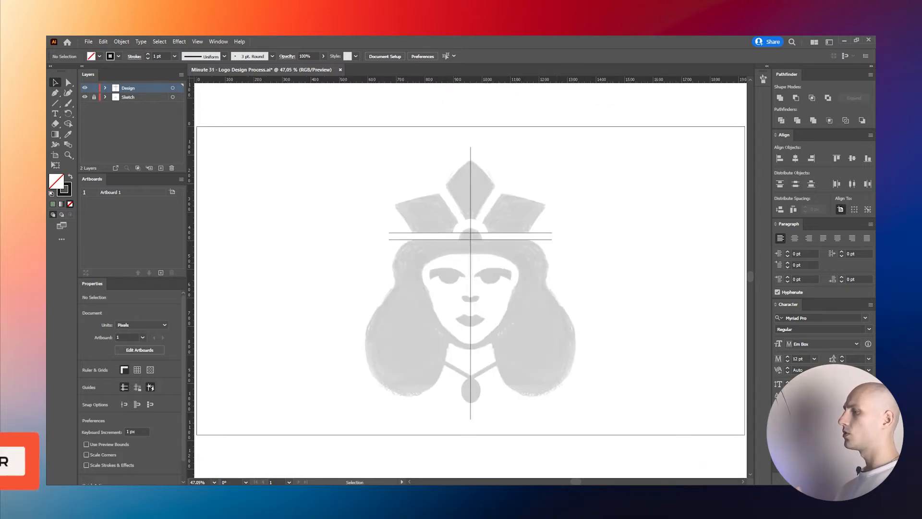
{"action": "key", "text": "ctrl+a"}
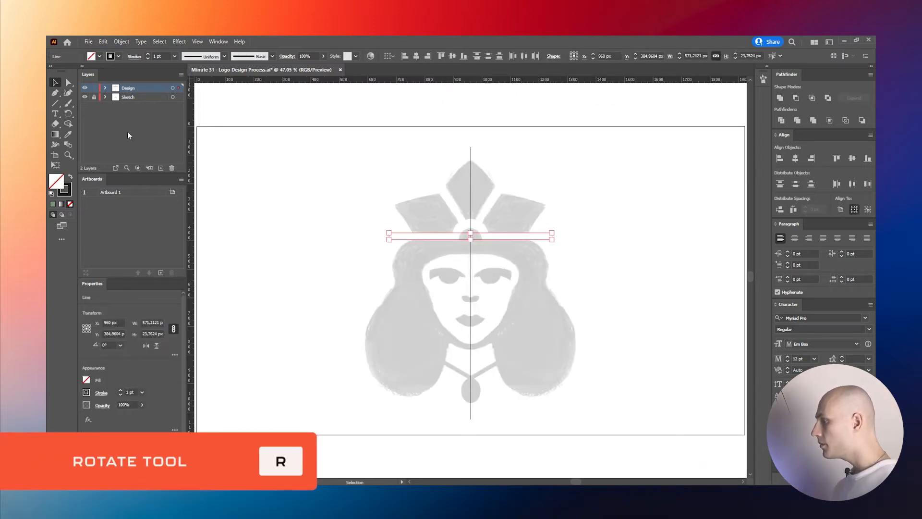
{"action": "left_click", "coordinate": [68, 113]}
{"action": "scroll", "coordinate": [495, 288], "scroll_direction": "up", "scroll_amount": 2}
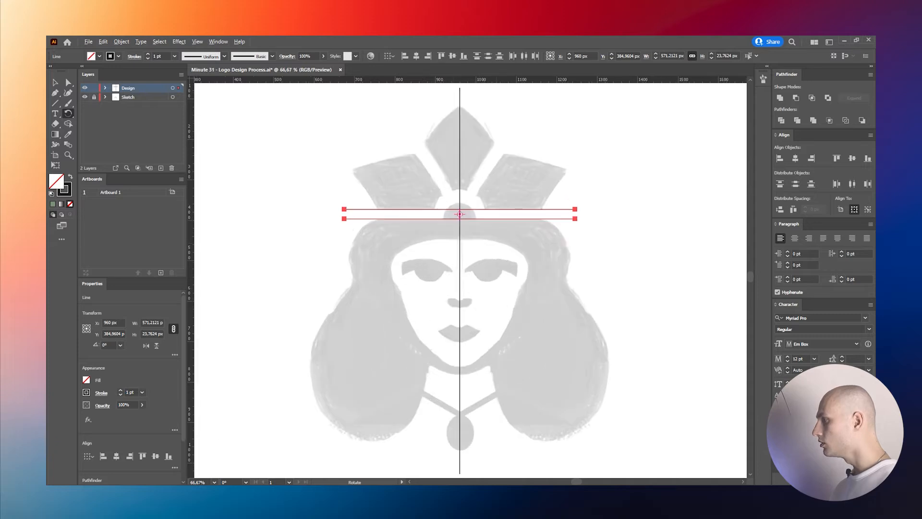
{"action": "scroll", "coordinate": [459, 214], "scroll_direction": "up", "scroll_amount": 2}
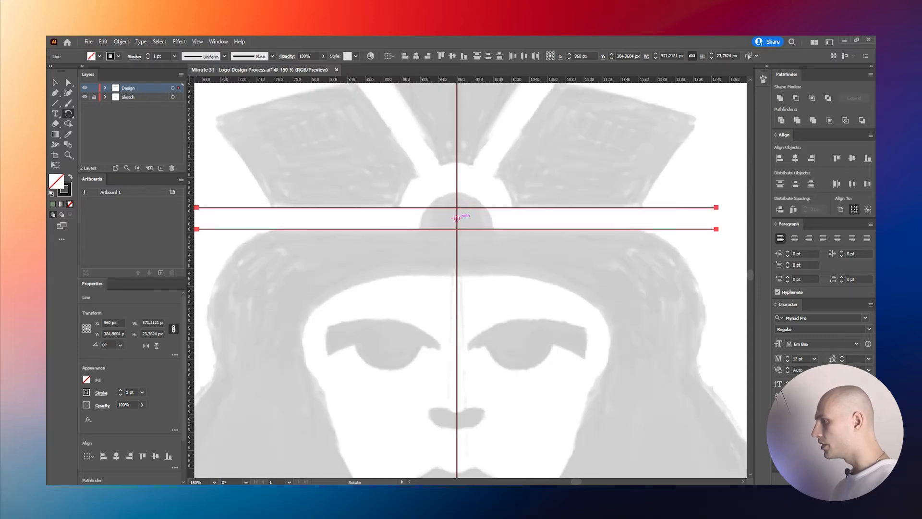
{"action": "left_click", "coordinate": [457, 219], "text": "alt"}
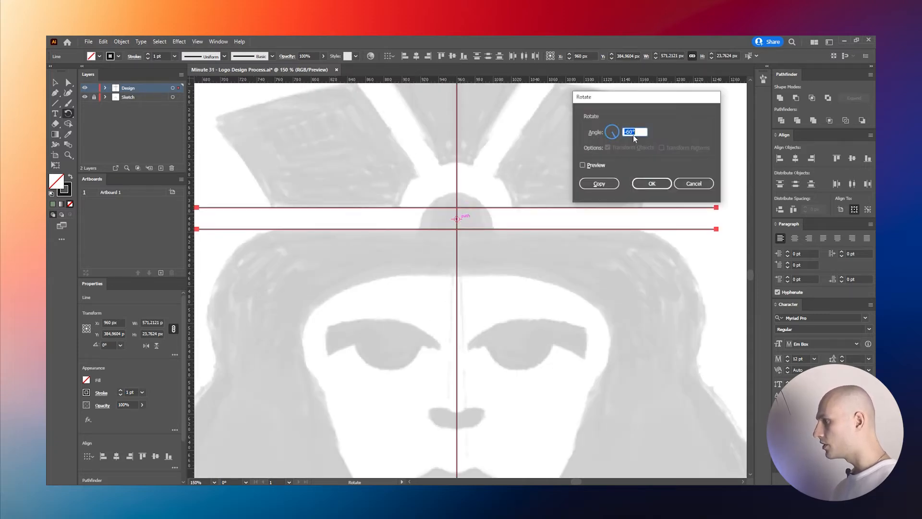
{"action": "left_click", "coordinate": [583, 164]}
{"action": "left_click", "coordinate": [582, 165]}
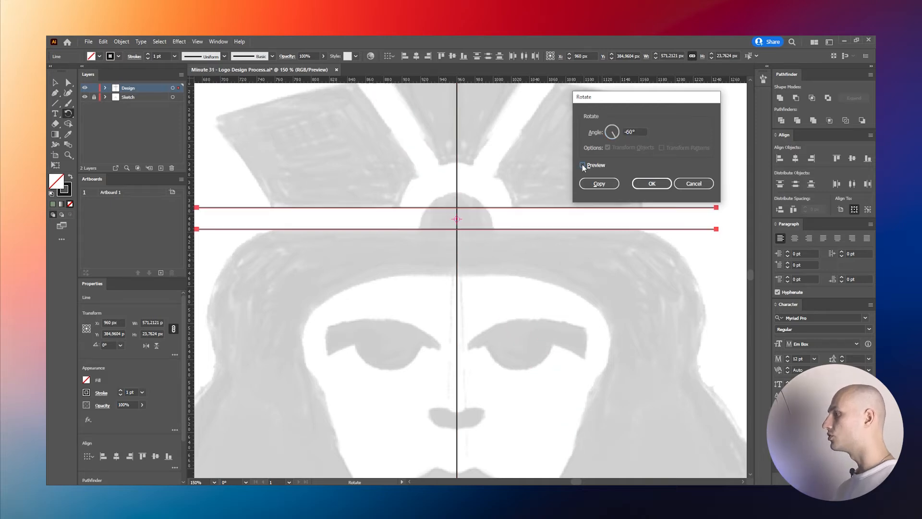
{"action": "left_click", "coordinate": [600, 184]}
Scale the rotated pair of lines down to about 164 × 261 px so it runs only up the gap beside the central crown point.
{"action": "scroll", "coordinate": [560, 215], "scroll_direction": "down", "scroll_amount": 1}
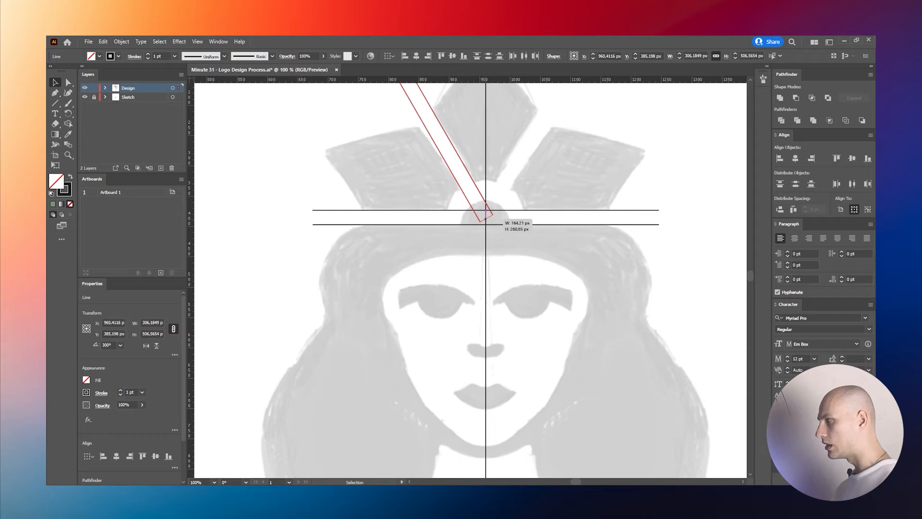
{"action": "key", "text": "ctrl+shift+a"}
{"action": "left_click_drag", "start_coordinate": [471, 250], "coordinate": [434, 304]}
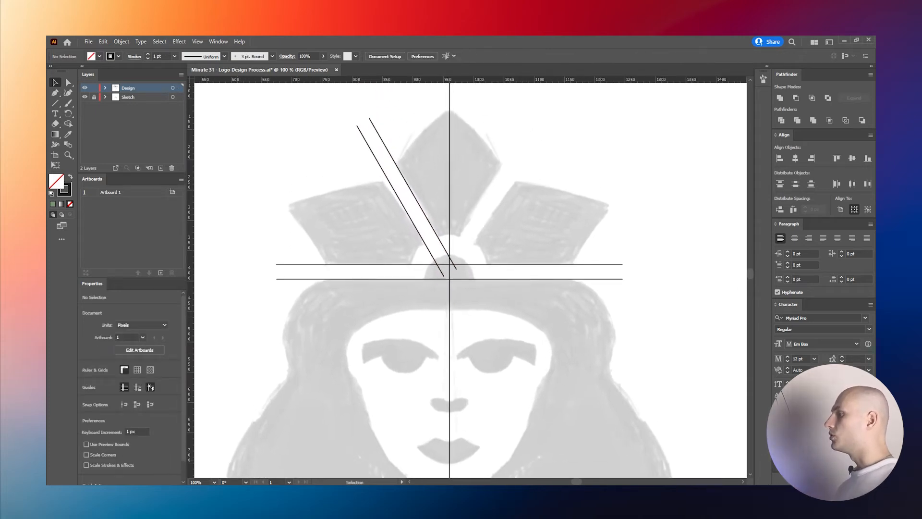
Draw a circle about 77 px across over the crown's gem, centred where the vertical line meets the lower horizontal line.
{"action": "key", "text": "l"}
{"action": "left_click_drag", "start_coordinate": [449, 279], "coordinate": [460, 255]}
{"action": "key", "text": "v"}
{"action": "key", "text": "ctrl+shift+a"}
{"action": "scroll", "coordinate": [438, 278], "scroll_direction": "up", "scroll_amount": 1}
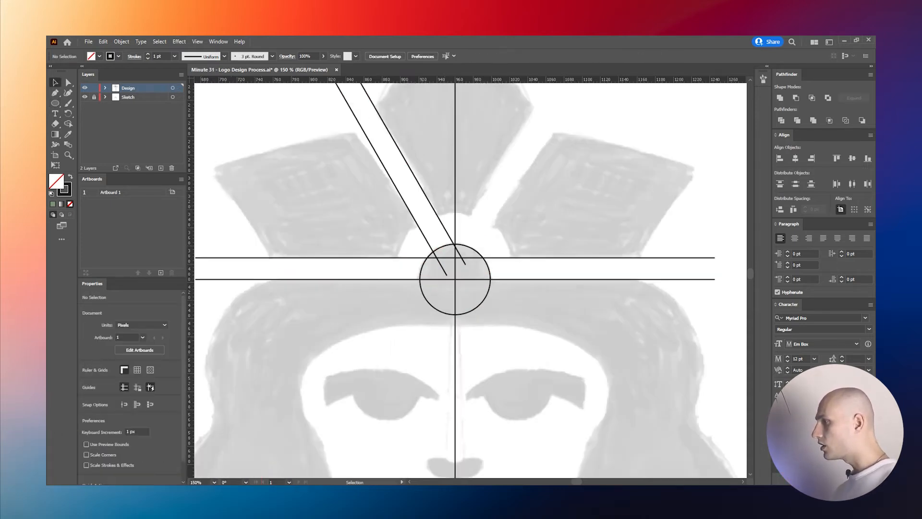
Copy the horizontal line pair up to the top of the gem circle and delete the lower copy, leaving a spacing guide.
{"action": "left_click_drag", "start_coordinate": [551, 301], "coordinate": [556, 244]}
{"action": "left_click", "coordinate": [540, 237]}
{"action": "left_click", "coordinate": [528, 244]}
{"action": "key", "text": "Delete"}
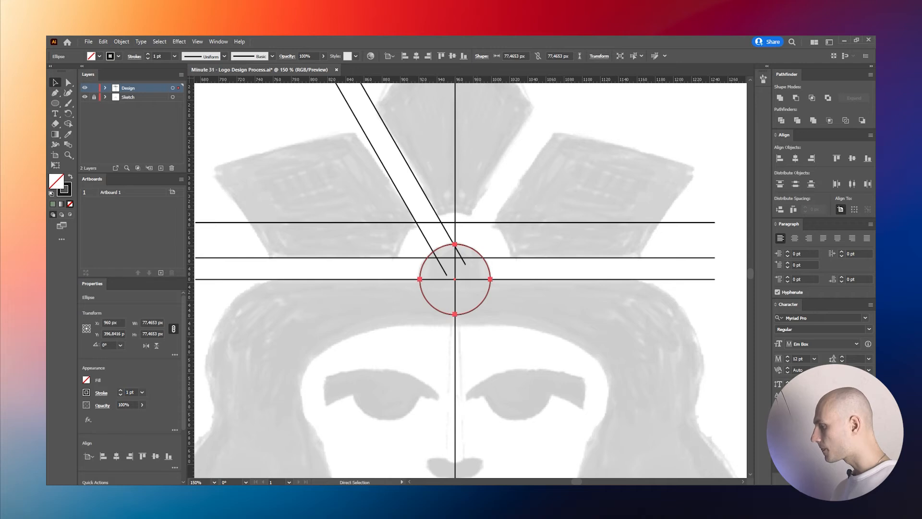
Add a concentric copy of the gem circle enlarged to about 125 px to reach the spacing guide, and delete that guide.
{"action": "left_click_drag", "start_coordinate": [456, 244], "coordinate": [455, 222]}
{"action": "left_click", "coordinate": [581, 197]}
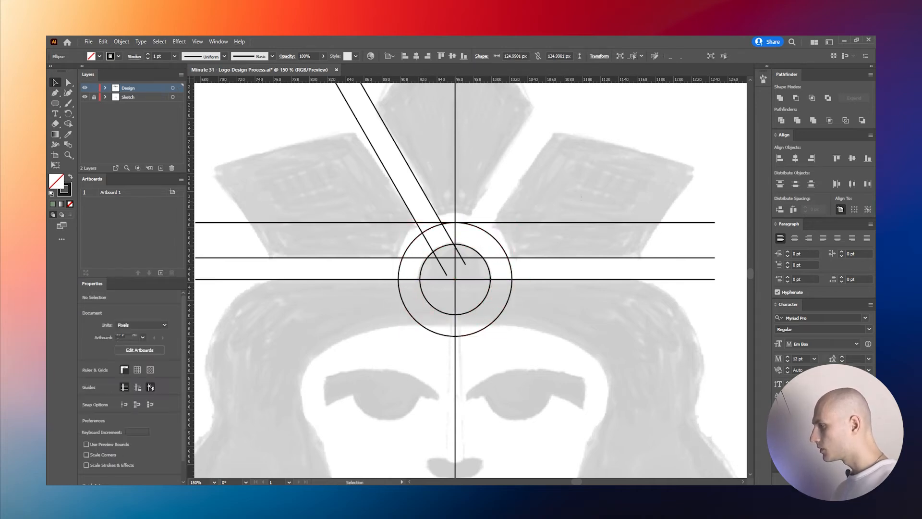
{"action": "left_click", "coordinate": [581, 222]}
{"action": "key", "text": "Delete"}
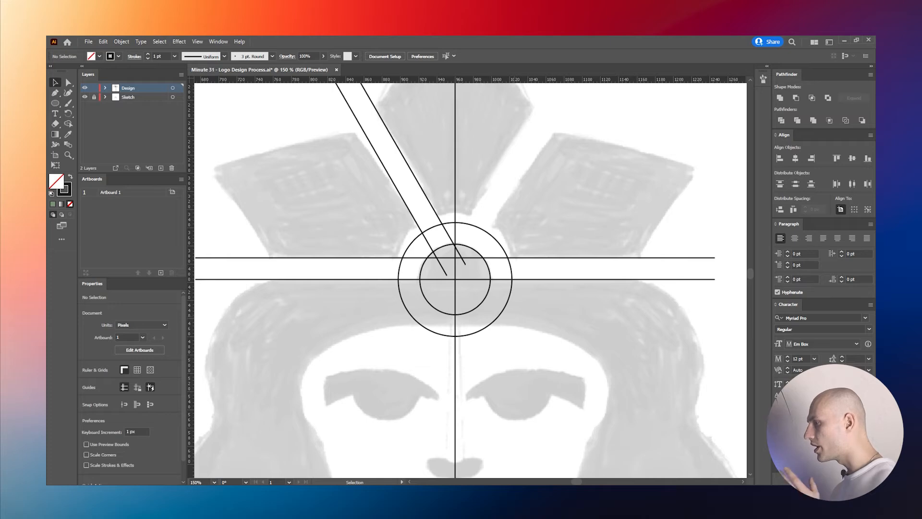
Place a circle over the lower left hair lobe and adjust it to about 278 px across to match the sketch.
{"action": "left_click_drag", "start_coordinate": [383, 338], "coordinate": [383, 299]}
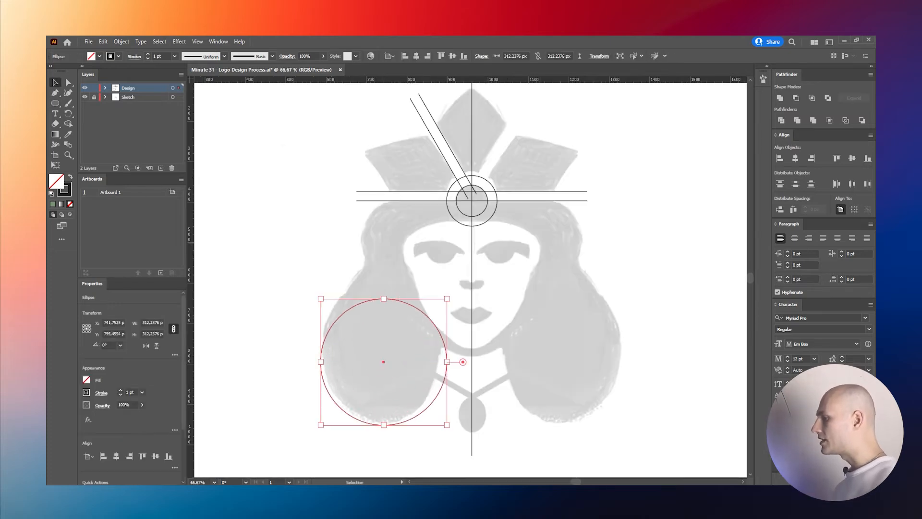
{"action": "left_click_drag", "start_coordinate": [444, 389], "coordinate": [437, 383]}
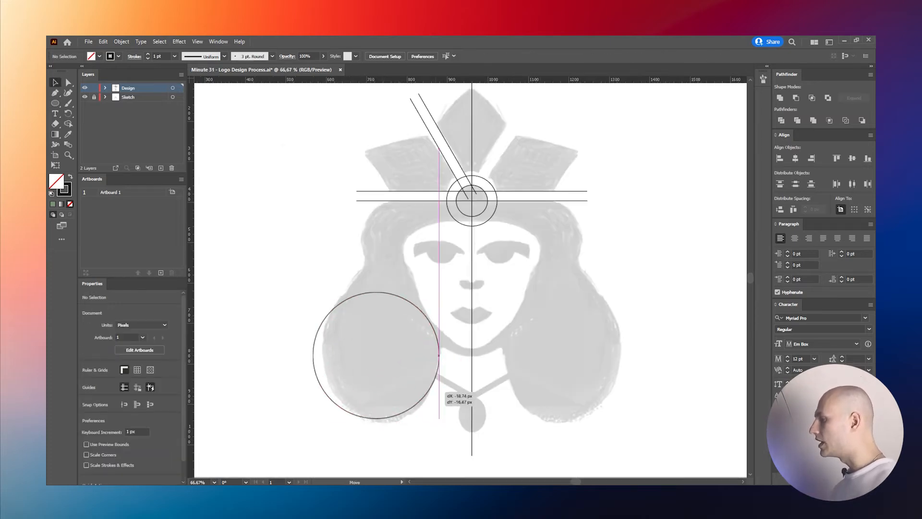
{"action": "left_click_drag", "start_coordinate": [313, 355], "coordinate": [323, 355]}
{"action": "left_click_drag", "start_coordinate": [421, 396], "coordinate": [421, 403]}
{"action": "left_click", "coordinate": [437, 375], "text": "shift"}
{"action": "left_click", "coordinate": [438, 370], "text": "shift"}
{"action": "left_click_drag", "start_coordinate": [439, 364], "coordinate": [435, 364]}
{"action": "left_click_drag", "start_coordinate": [323, 308], "coordinate": [323, 308]}
{"action": "key", "text": "ctrl+shift+a"}
Copy the lobe circle to the upper left hair curve and resize it to fit under the lower horizontal line.
{"action": "left_click_drag", "start_coordinate": [412, 409], "coordinate": [379, 271]}
{"action": "left_click_drag", "start_coordinate": [396, 236], "coordinate": [397, 235]}
{"action": "key", "text": "ctrl+shift+a"}
{"action": "scroll", "coordinate": [376, 250], "scroll_direction": "up", "scroll_amount": 1}
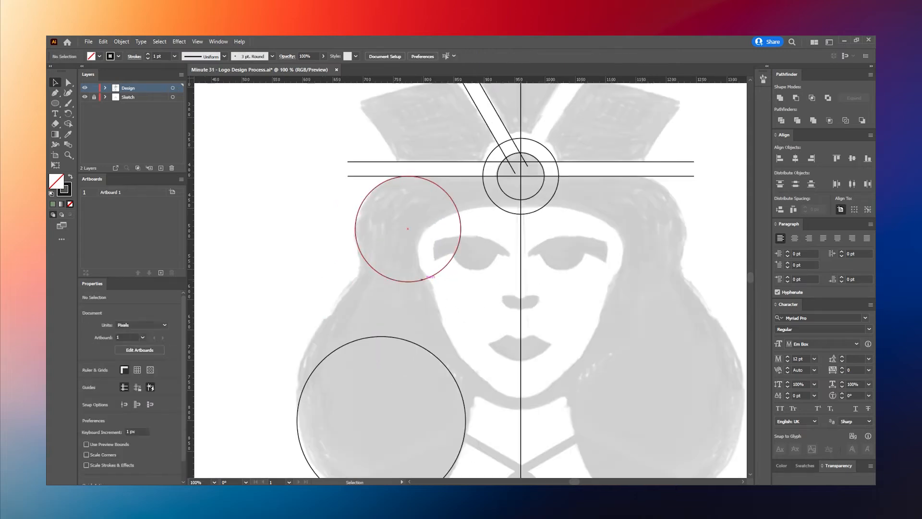
{"action": "left_click", "coordinate": [407, 177]}
{"action": "scroll", "coordinate": [407, 188], "scroll_direction": "up", "scroll_amount": 4}
{"action": "scroll", "coordinate": [394, 265], "scroll_direction": "down", "scroll_amount": 3}
{"action": "left_click_drag", "start_coordinate": [482, 382], "coordinate": [512, 308]}
{"action": "key", "text": "ctrl+shift+a"}
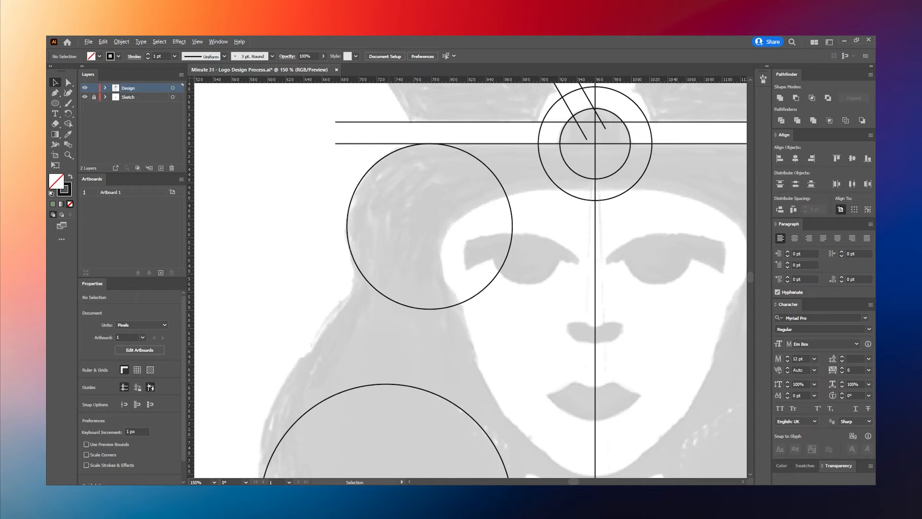
{"action": "scroll", "coordinate": [471, 280], "scroll_direction": "down", "scroll_amount": 1}
{"action": "scroll", "coordinate": [348, 291], "scroll_direction": "down", "scroll_amount": 1}
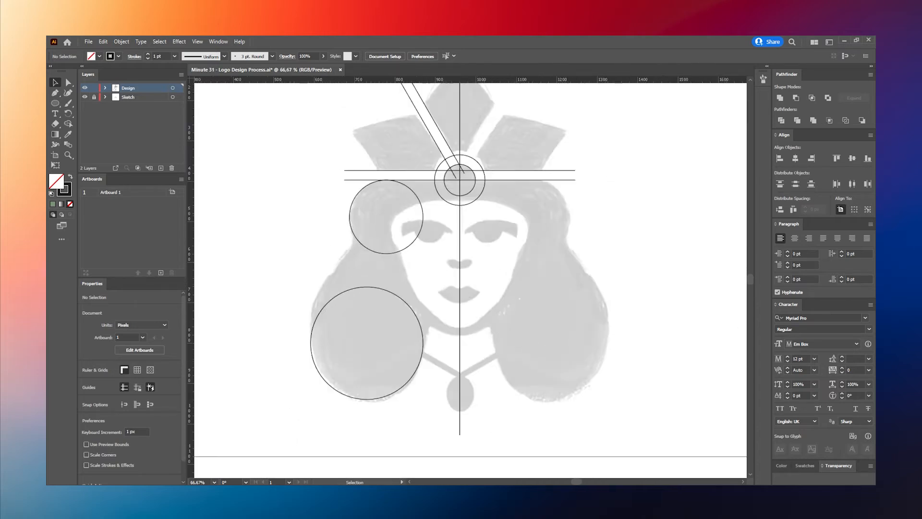
Add an enlarged copy of the lower lobe circle, about 374 px across, reaching from the hair's outer edge to the centre line.
{"action": "left_click", "coordinate": [318, 312]}
{"action": "scroll", "coordinate": [317, 312], "scroll_direction": "up", "scroll_amount": 1}
{"action": "left_click_drag", "start_coordinate": [390, 273], "coordinate": [388, 223]}
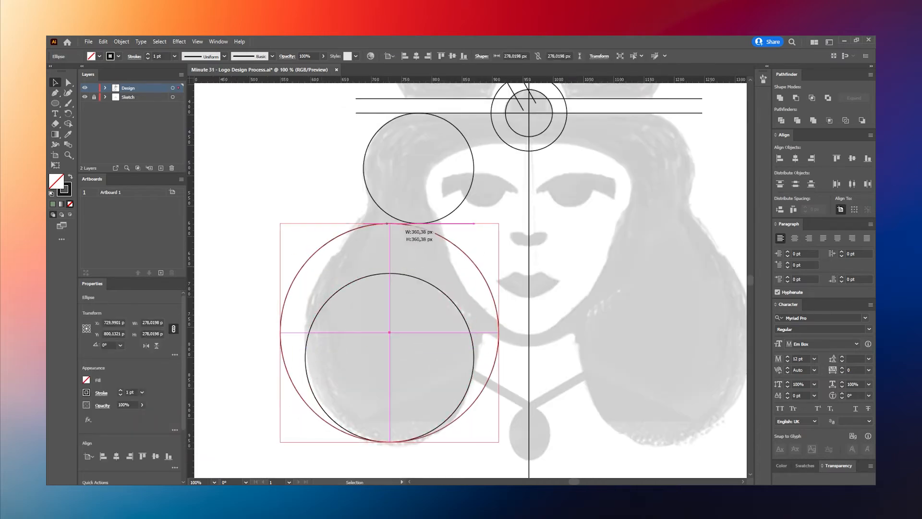
{"action": "left_click_drag", "start_coordinate": [499, 332], "coordinate": [529, 332]}
{"action": "left_click_drag", "start_coordinate": [280, 332], "coordinate": [302, 332]}
{"action": "mouse_move", "coordinate": [362, 433]}
{"action": "left_mouse_down"}
{"action": "mouse_move", "coordinate": [362, 444]}
{"action": "mouse_move", "coordinate": [366, 433]}
{"action": "left_mouse_up"}
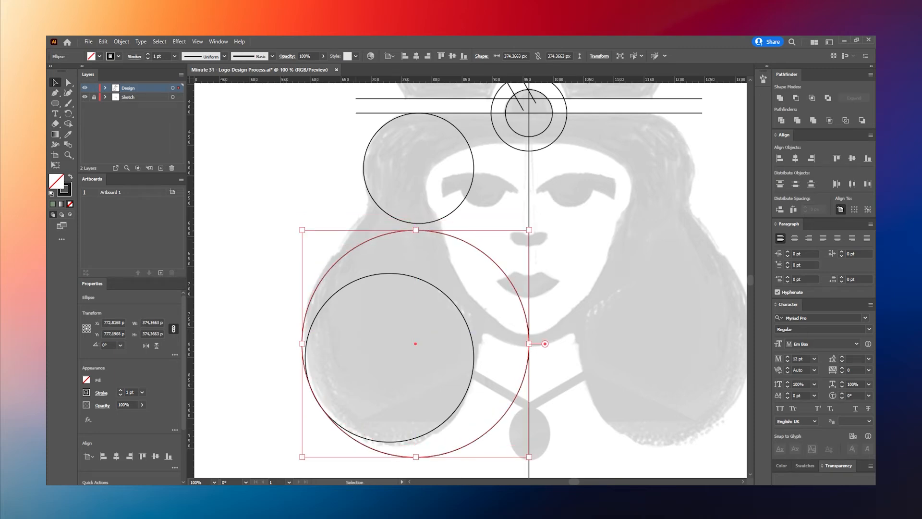
{"action": "scroll", "coordinate": [523, 269], "scroll_direction": "down", "scroll_amount": 2}
{"action": "key", "text": "ctrl+shift+a"}
In outline view, nudge the 374 px circle so its lower left edge is tangent to the lobe circle.
{"action": "scroll", "coordinate": [421, 311], "scroll_direction": "up", "scroll_amount": 4}
{"action": "left_click_drag", "start_coordinate": [421, 312], "coordinate": [397, 226]}
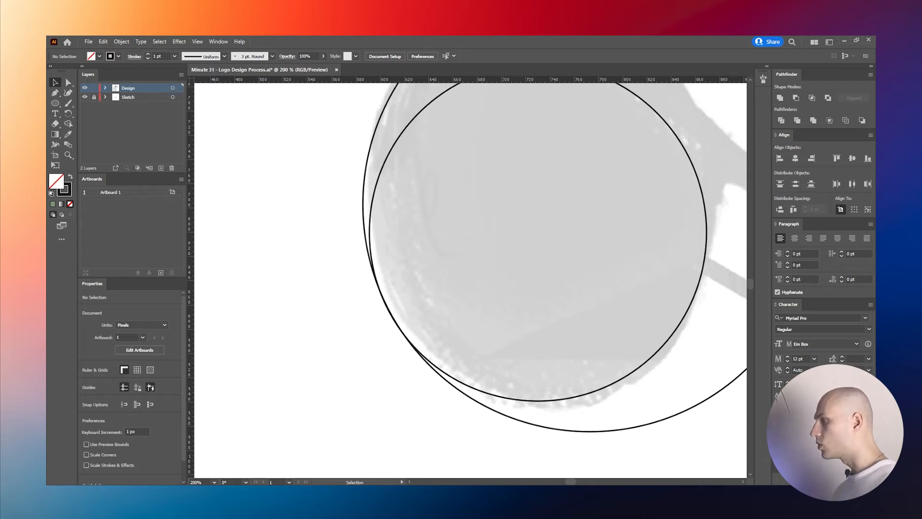
{"action": "key", "text": "ctrl+y"}
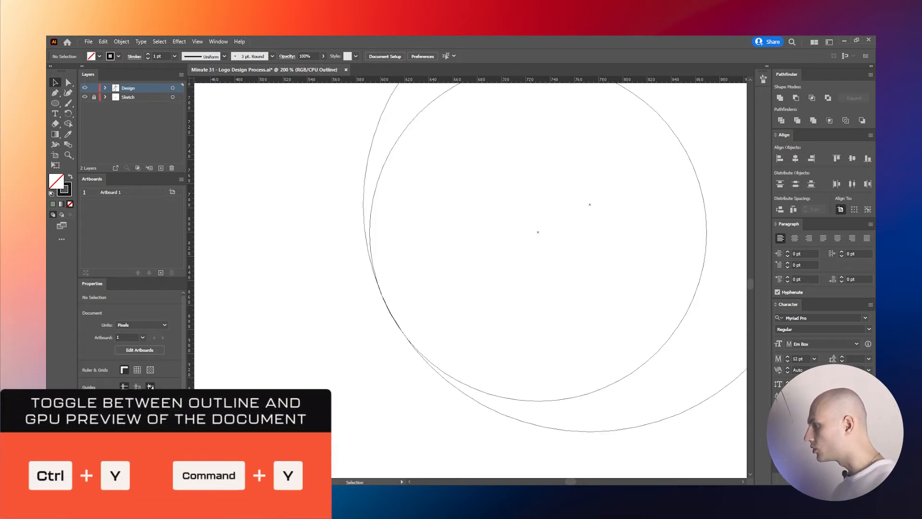
{"action": "scroll", "coordinate": [391, 298], "scroll_direction": "up", "scroll_amount": 6}
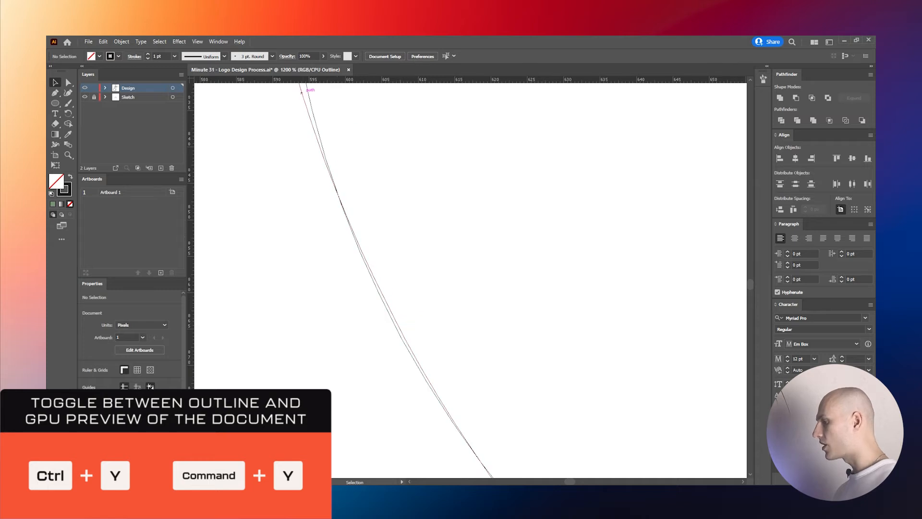
{"action": "left_click_drag", "start_coordinate": [403, 313], "coordinate": [403, 315]}
{"action": "scroll", "coordinate": [403, 315], "scroll_direction": "down", "scroll_amount": 6}
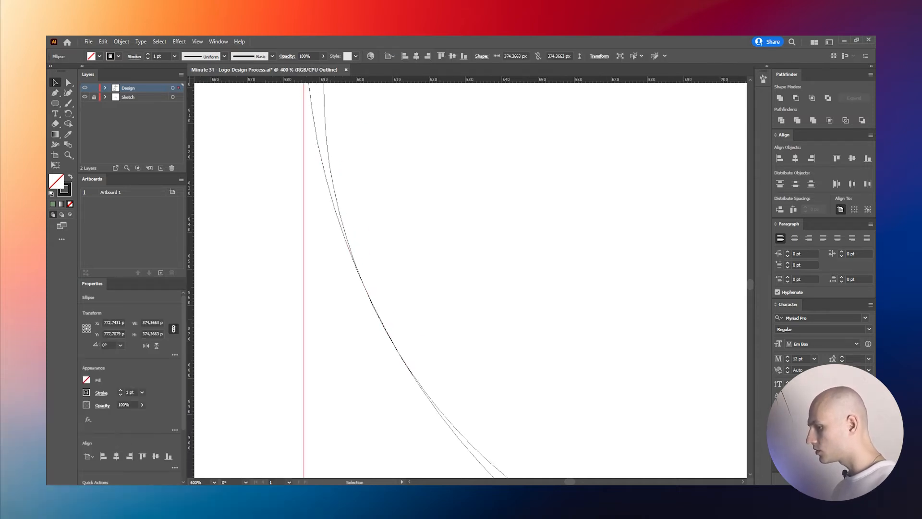
Copy the 374 px circle outside the left hair and fine-position it in outline view to touch the upper hair circle and the original.
{"action": "left_click_drag", "start_coordinate": [539, 381], "coordinate": [429, 277]}
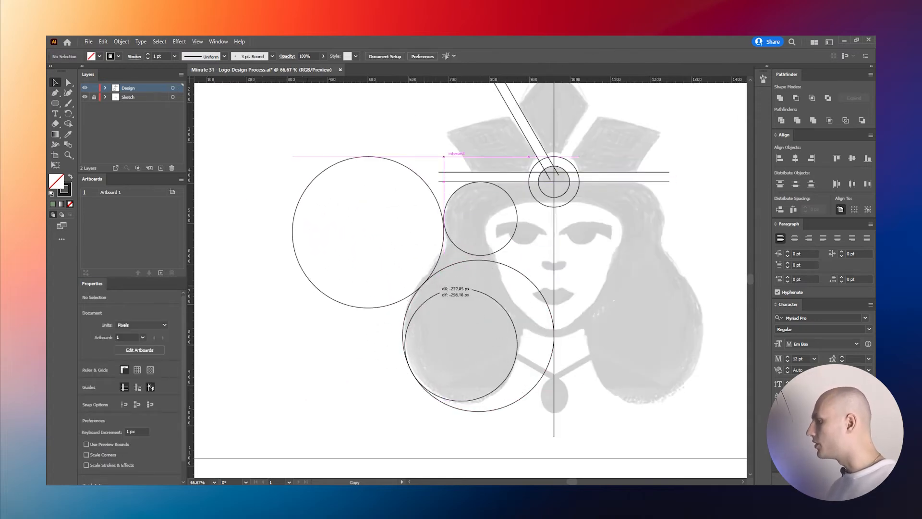
{"action": "left_click_drag", "start_coordinate": [429, 277], "coordinate": [429, 277]}
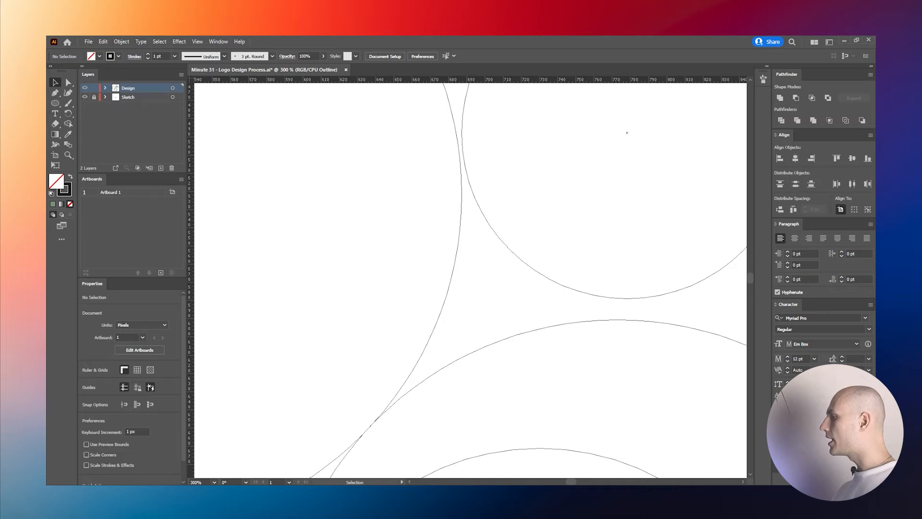
{"action": "left_click_drag", "start_coordinate": [461, 194], "coordinate": [440, 171]}
{"action": "scroll", "coordinate": [471, 157], "scroll_direction": "up", "scroll_amount": 5}
{"action": "scroll", "coordinate": [440, 171], "scroll_direction": "down", "scroll_amount": 4}
{"action": "scroll", "coordinate": [437, 292], "scroll_direction": "up", "scroll_amount": 3}
{"action": "left_click_drag", "start_coordinate": [437, 331], "coordinate": [428, 325]}
{"action": "scroll", "coordinate": [428, 324], "scroll_direction": "down", "scroll_amount": 7}
{"action": "scroll", "coordinate": [453, 233], "scroll_direction": "up", "scroll_amount": 7}
{"action": "left_click_drag", "start_coordinate": [430, 289], "coordinate": [439, 280]}
{"action": "scroll", "coordinate": [438, 281], "scroll_direction": "down", "scroll_amount": 7}
{"action": "scroll", "coordinate": [438, 280], "scroll_direction": "up", "scroll_amount": 3}
{"action": "key", "text": "ctrl+y"}
Draw an ellipse across the eyes for the forehead curve, centred on the vertical line and sized about 334 × 176 px.
{"action": "scroll", "coordinate": [438, 281], "scroll_direction": "down", "scroll_amount": 5}
{"action": "scroll", "coordinate": [438, 281], "scroll_direction": "down", "scroll_amount": 3}
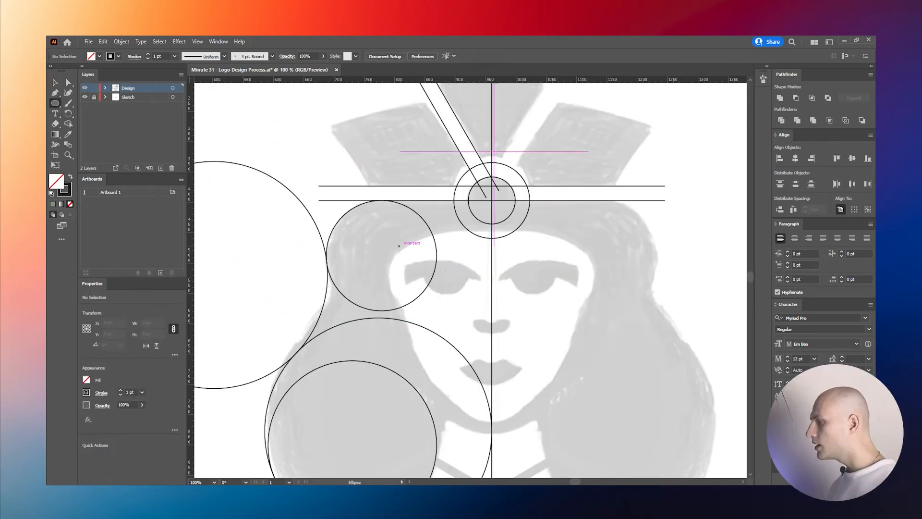
{"action": "mouse_move", "coordinate": [399, 246]}
{"action": "left_mouse_down"}
{"action": "mouse_move", "coordinate": [597, 339]}
{"action": "mouse_move", "coordinate": [591, 331]}
{"action": "left_mouse_up"}
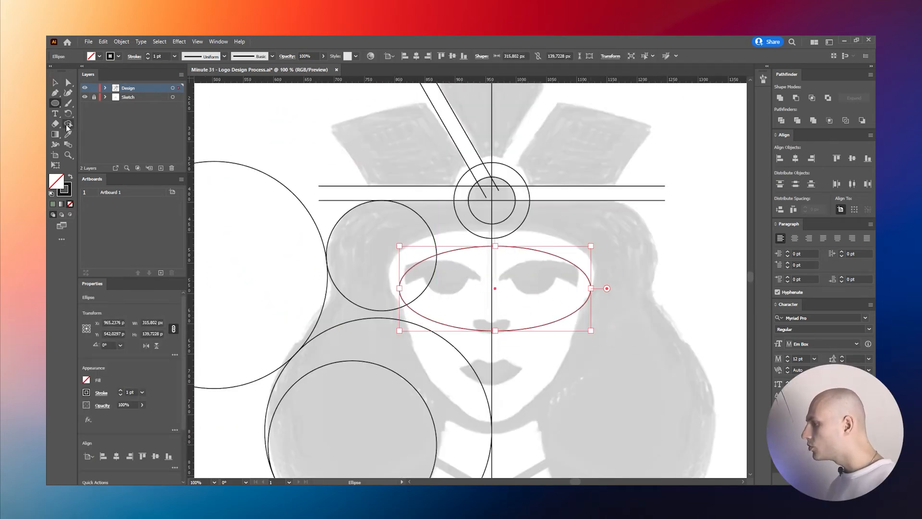
{"action": "left_click_drag", "start_coordinate": [495, 246], "coordinate": [495, 224]}
{"action": "left_click_drag", "start_coordinate": [399, 277], "coordinate": [389, 277]}
{"action": "left_click_drag", "start_coordinate": [490, 277], "coordinate": [492, 277]}
{"action": "left_click_drag", "start_coordinate": [391, 277], "coordinate": [392, 277]}
{"action": "scroll", "coordinate": [428, 257], "scroll_direction": "up", "scroll_amount": 2}
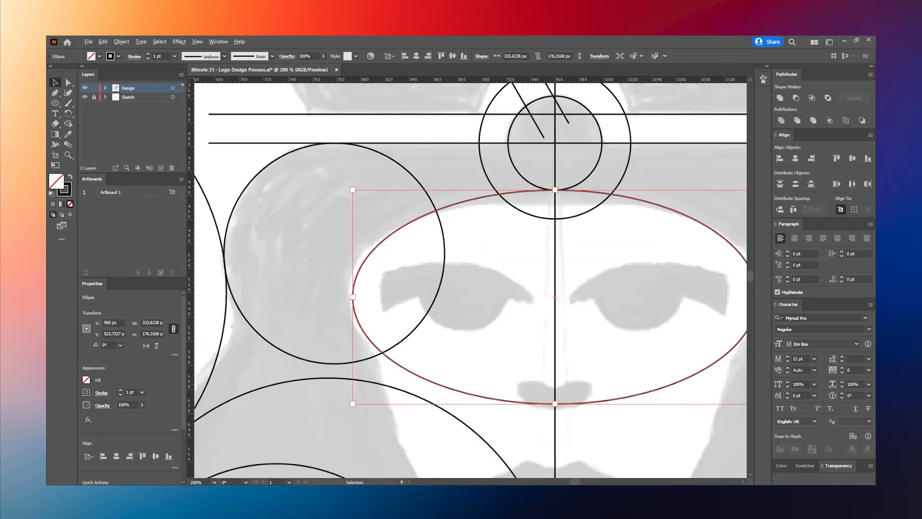
Fine-tune the eye-level ellipse's height and width to follow the sketched forehead edge.
{"action": "left_click_drag", "start_coordinate": [555, 403], "coordinate": [554, 399]}
{"action": "left_click_drag", "start_coordinate": [352, 295], "coordinate": [349, 294]}
{"action": "left_click", "coordinate": [468, 321]}
{"action": "scroll", "coordinate": [468, 322], "scroll_direction": "down", "scroll_amount": 5}
{"action": "scroll", "coordinate": [485, 336], "scroll_direction": "up", "scroll_amount": 2}
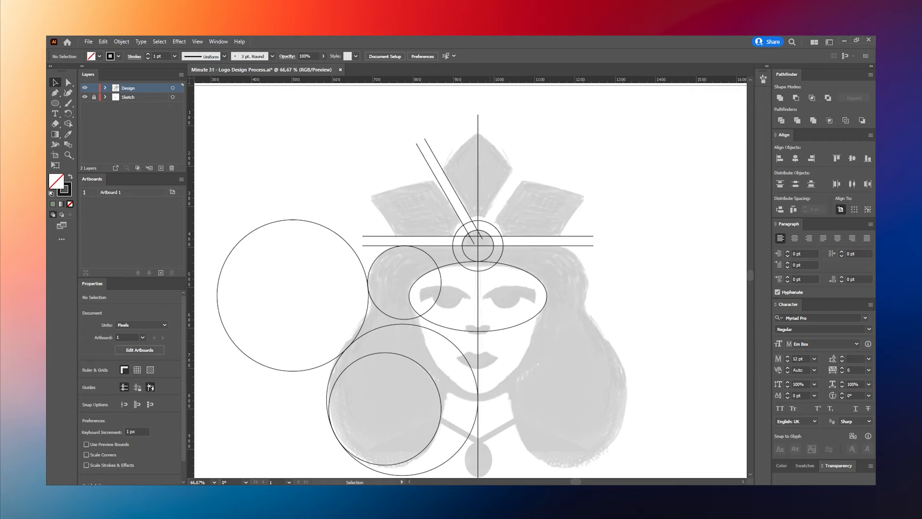
Paste a copy of the eye-level ellipse in front, rotate it 90° and extend its lower end to the chin.
{"action": "scroll", "coordinate": [489, 336], "scroll_direction": "down", "scroll_amount": 1}
{"action": "left_click", "coordinate": [516, 304]}
{"action": "key", "text": "ctrl+c"}
{"action": "key", "text": "ctrl+f"}
{"action": "scroll", "coordinate": [459, 285], "scroll_direction": "up", "scroll_amount": 1}
{"action": "left_click_drag", "start_coordinate": [380, 328], "coordinate": [545, 377]}
{"action": "left_click_drag", "start_coordinate": [487, 375], "coordinate": [487, 416]}
{"action": "scroll", "coordinate": [480, 419], "scroll_direction": "down", "scroll_amount": 2}
Stretch the upright ellipse to about 323 px wide and 690 px tall to follow the lower face outline.
{"action": "left_click_drag", "start_coordinate": [487, 292], "coordinate": [488, 275]}
{"action": "key", "text": "ctrl+z"}
{"action": "scroll", "coordinate": [489, 275], "scroll_direction": "up", "scroll_amount": 1}
{"action": "scroll", "coordinate": [489, 276], "scroll_direction": "down", "scroll_amount": 2}
{"action": "left_click_drag", "start_coordinate": [482, 239], "coordinate": [489, 145]}
{"action": "scroll", "coordinate": [489, 146], "scroll_direction": "up", "scroll_amount": 1}
{"action": "scroll", "coordinate": [489, 146], "scroll_direction": "down", "scroll_amount": 4}
{"action": "left_click_drag", "start_coordinate": [528, 191], "coordinate": [575, 191]}
{"action": "scroll", "coordinate": [489, 301], "scroll_direction": "down", "scroll_amount": 2}
{"action": "left_click_drag", "start_coordinate": [483, 148], "coordinate": [483, 134]}
{"action": "scroll", "coordinate": [503, 270], "scroll_direction": "up", "scroll_amount": 2}
{"action": "left_click_drag", "start_coordinate": [561, 208], "coordinate": [565, 208]}
{"action": "key", "text": "ctrl+z"}
{"action": "scroll", "coordinate": [445, 251], "scroll_direction": "down", "scroll_amount": 2}
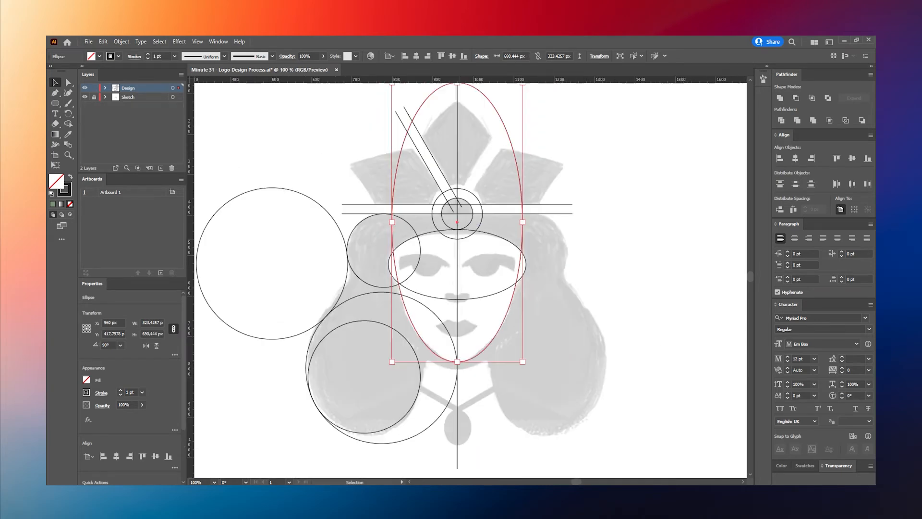
{"action": "left_click", "coordinate": [495, 340]}
Shorten the upright face ellipse from its upper end to about 614 px tall and deselect it.
{"action": "scroll", "coordinate": [495, 339], "scroll_direction": "up", "scroll_amount": 2}
{"action": "left_click", "coordinate": [479, 277]}
{"action": "scroll", "coordinate": [478, 278], "scroll_direction": "down", "scroll_amount": 2}
{"action": "scroll", "coordinate": [412, 103], "scroll_direction": "up", "scroll_amount": 2}
{"action": "left_click_drag", "start_coordinate": [479, 86], "coordinate": [480, 131]}
{"action": "scroll", "coordinate": [464, 150], "scroll_direction": "down", "scroll_amount": 3}
{"action": "scroll", "coordinate": [457, 191], "scroll_direction": "up", "scroll_amount": 2}
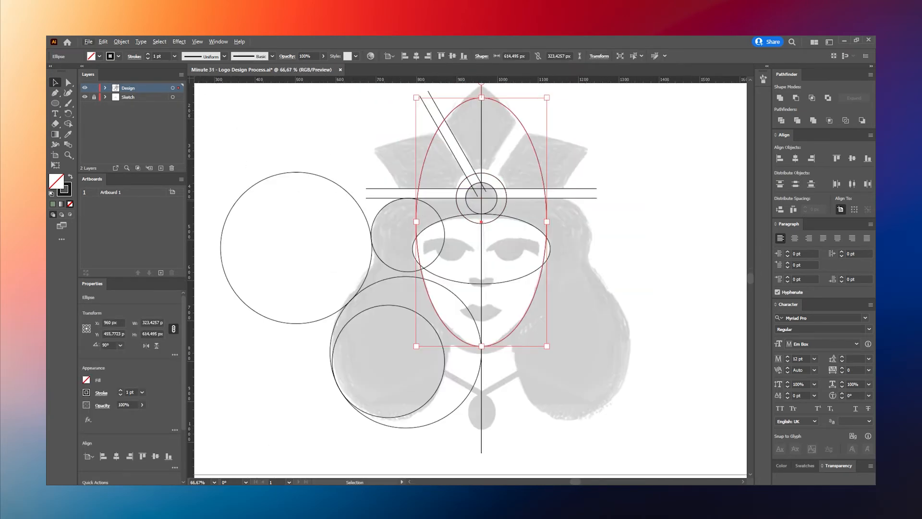
{"action": "left_click", "coordinate": [498, 364]}
{"action": "scroll", "coordinate": [498, 364], "scroll_direction": "down", "scroll_amount": 3}
{"action": "scroll", "coordinate": [519, 366], "scroll_direction": "up", "scroll_amount": 2}
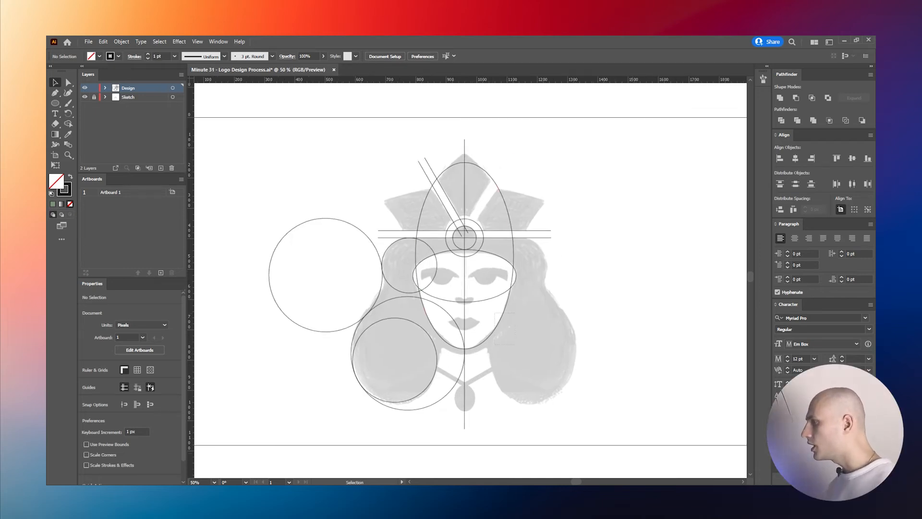
Offset the upright face ellipse's path outward by 13 px with the preview on, and deselect the result.
{"action": "left_click_drag", "start_coordinate": [515, 345], "coordinate": [495, 312]}
{"action": "left_click", "coordinate": [122, 43]}
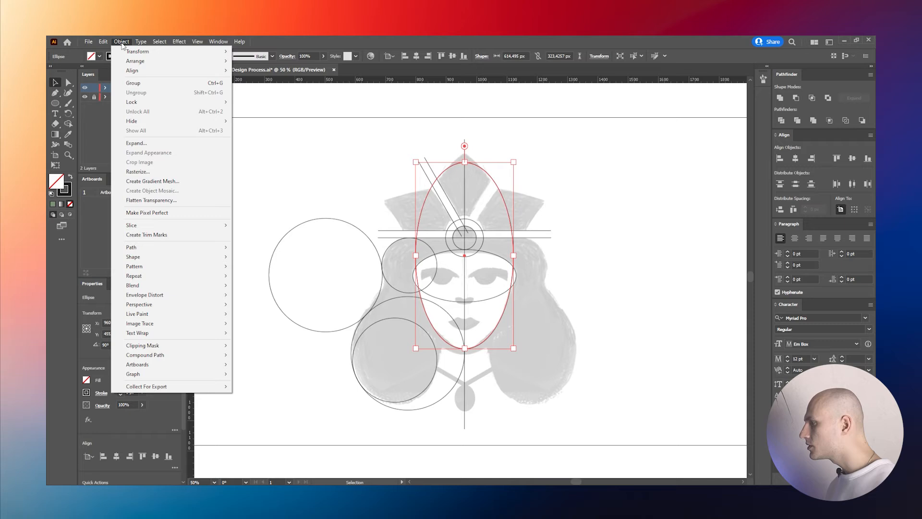
{"action": "mouse_move", "coordinate": [155, 247]}
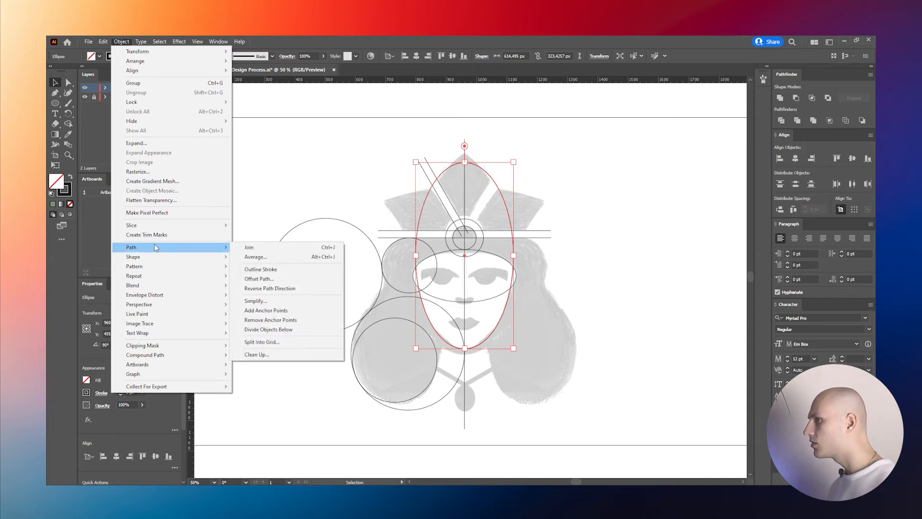
{"action": "left_click", "coordinate": [277, 279]}
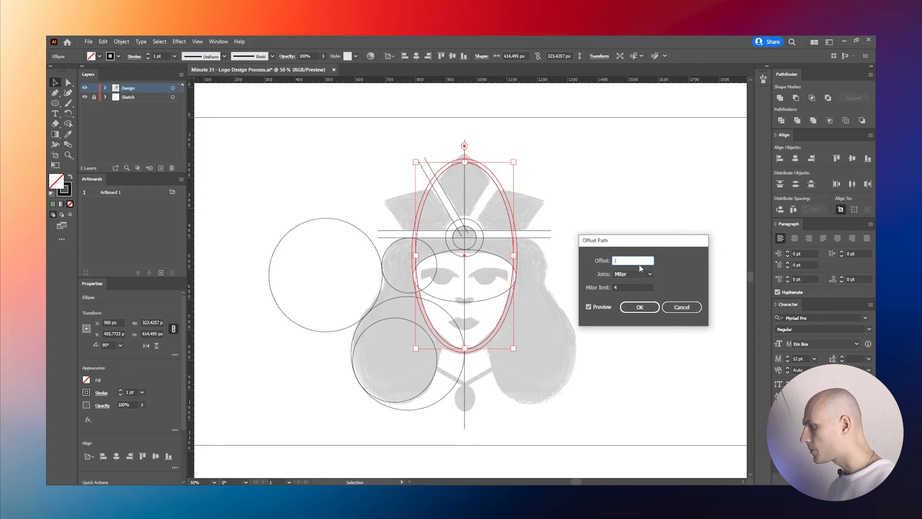
{"action": "type", "text": "14"}
{"action": "key", "text": "BackSpace"}
{"action": "type", "text": "3"}
{"action": "left_click", "coordinate": [590, 307]}
{"action": "left_click", "coordinate": [588, 307]}
{"action": "left_click", "coordinate": [589, 307]}
{"action": "left_click", "coordinate": [634, 308]}
{"action": "key", "text": "ctrl+shift+a"}
Draw a straight line along the left neck edge between the lower hair circle and the jaw outline.
{"action": "key", "text": "backslash"}
{"action": "scroll", "coordinate": [432, 378], "scroll_direction": "up", "scroll_amount": 3}
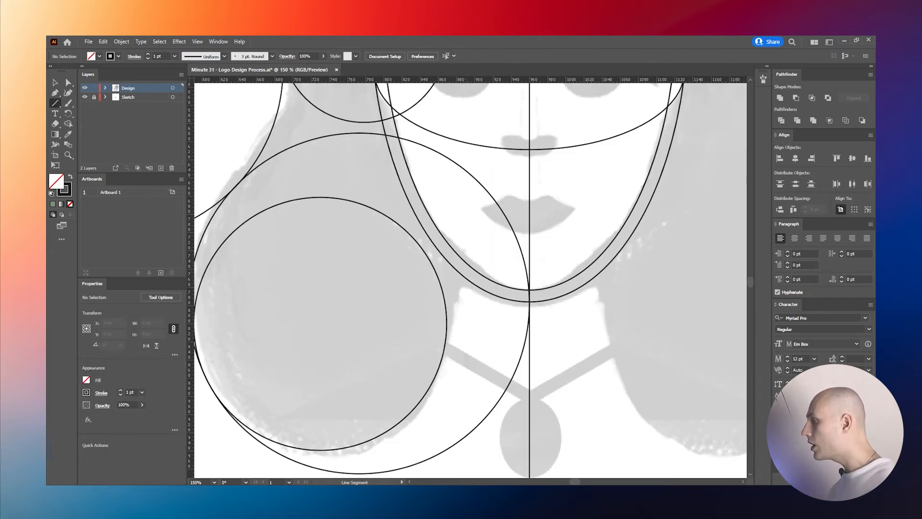
{"action": "mouse_move", "coordinate": [450, 347]}
{"action": "left_mouse_down"}
{"action": "mouse_move", "coordinate": [442, 358]}
{"action": "mouse_move", "coordinate": [444, 346]}
{"action": "left_mouse_up"}
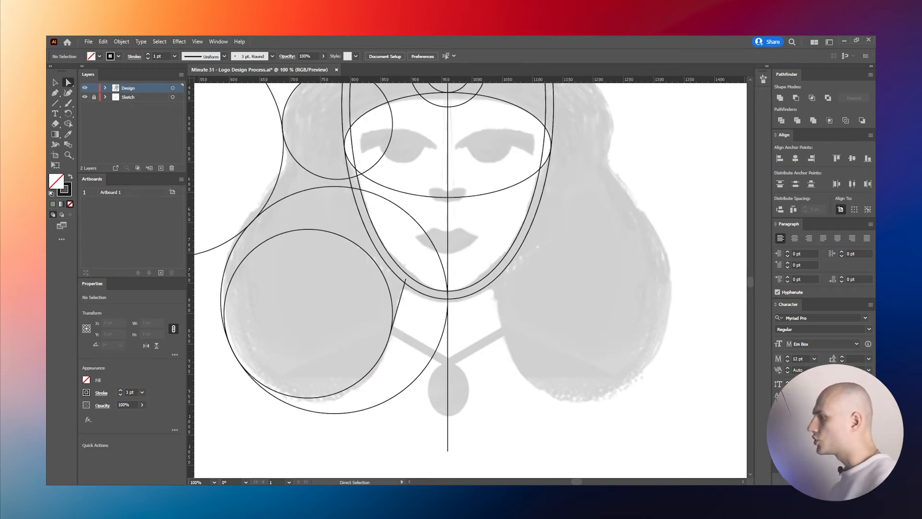
Draw a rectangle about 147 px wide and 13 px tall from the chin, matching the gap between both face ellipses.
{"action": "left_click_drag", "start_coordinate": [55, 105], "coordinate": [90, 106]}
{"action": "scroll", "coordinate": [490, 286], "scroll_direction": "up", "scroll_amount": 1}
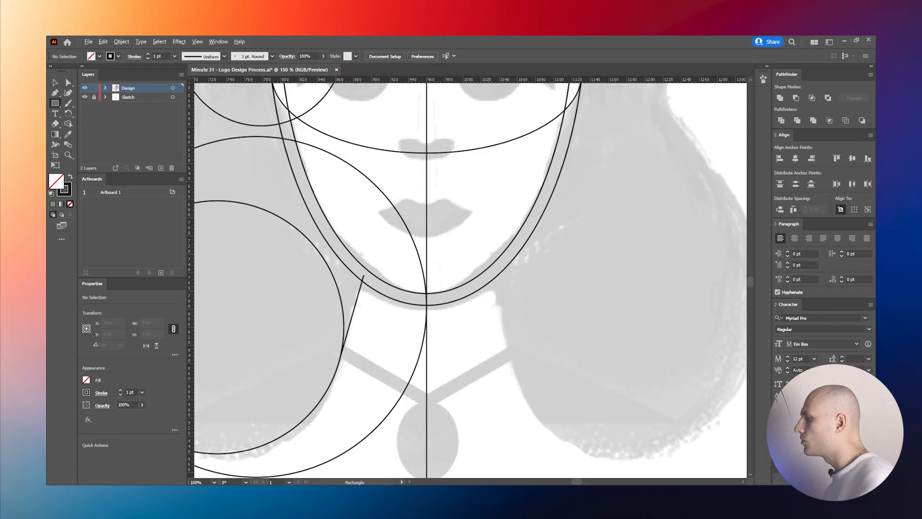
{"action": "left_click_drag", "start_coordinate": [427, 293], "coordinate": [469, 305]}
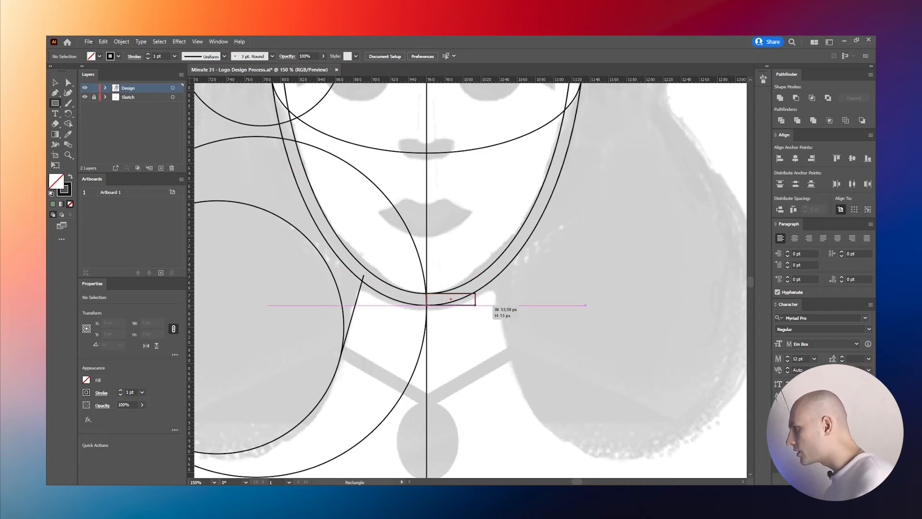
{"action": "left_click_drag", "start_coordinate": [561, 305], "coordinate": [560, 305]}
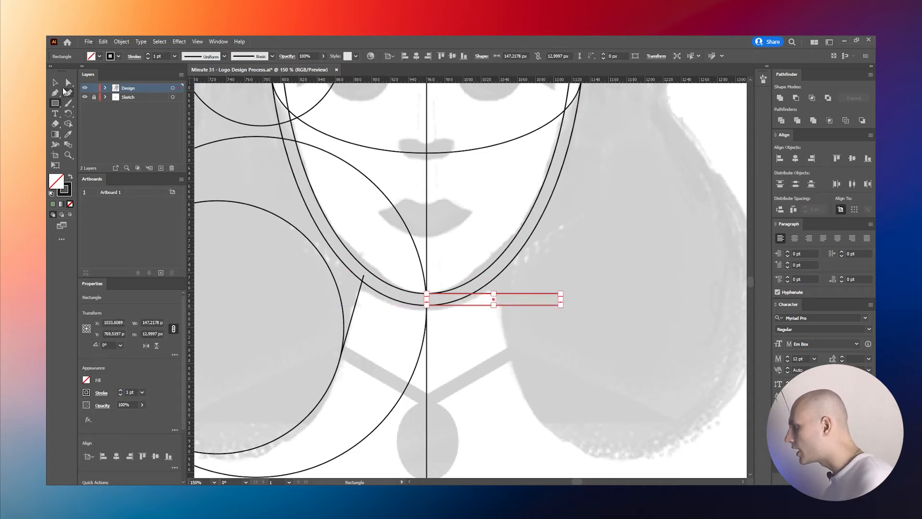
Move the thin rectangle onto the left necklace strap and rotate it to follow the sketched slope.
{"action": "scroll", "coordinate": [439, 310], "scroll_direction": "down", "scroll_amount": 2}
{"action": "left_click_drag", "start_coordinate": [463, 299], "coordinate": [425, 352]}
{"action": "scroll", "coordinate": [440, 342], "scroll_direction": "up", "scroll_amount": 3}
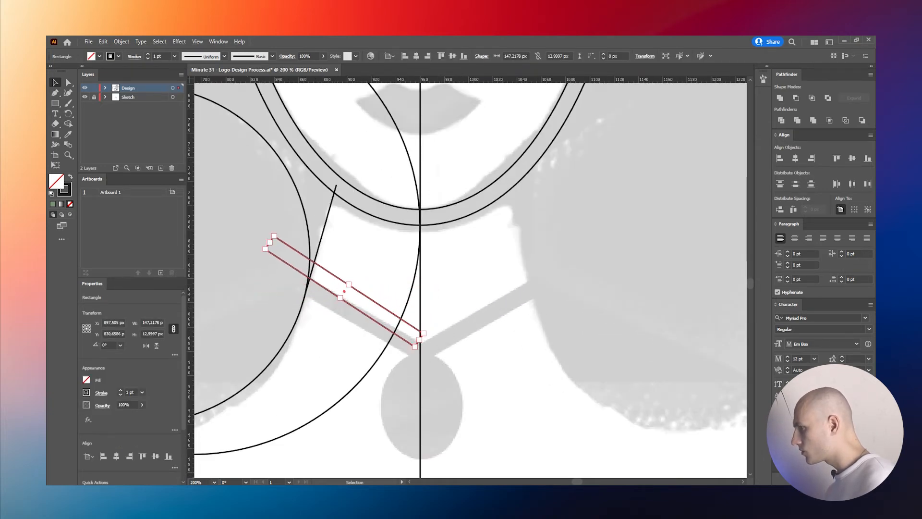
{"action": "left_click", "coordinate": [390, 294]}
{"action": "left_click_drag", "start_coordinate": [378, 304], "coordinate": [381, 322]}
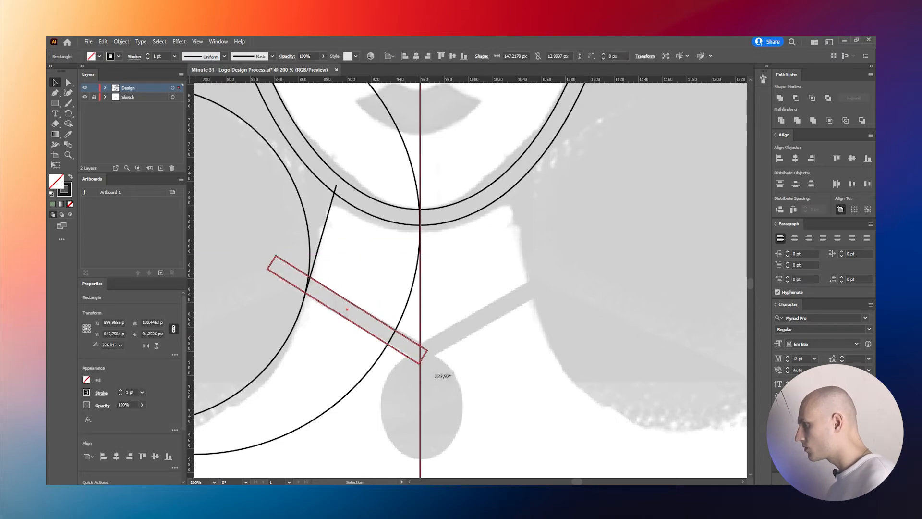
Draw an ellipse about 87 px tall over the pendant, centred on the symmetry line, and widen it to the sketched outline.
{"action": "left_click_drag", "start_coordinate": [404, 282], "coordinate": [452, 362]}
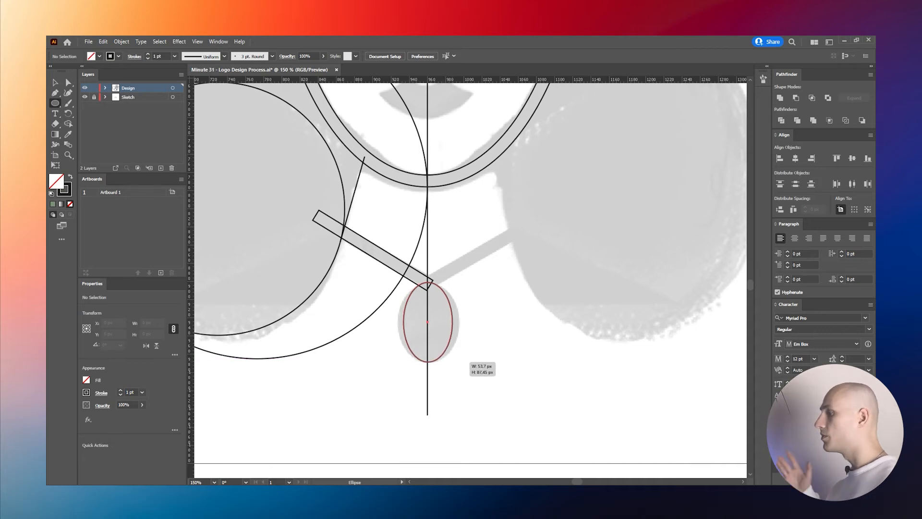
{"action": "scroll", "coordinate": [431, 337], "scroll_direction": "up", "scroll_amount": 2}
{"action": "left_click_drag", "start_coordinate": [376, 307], "coordinate": [366, 307]}
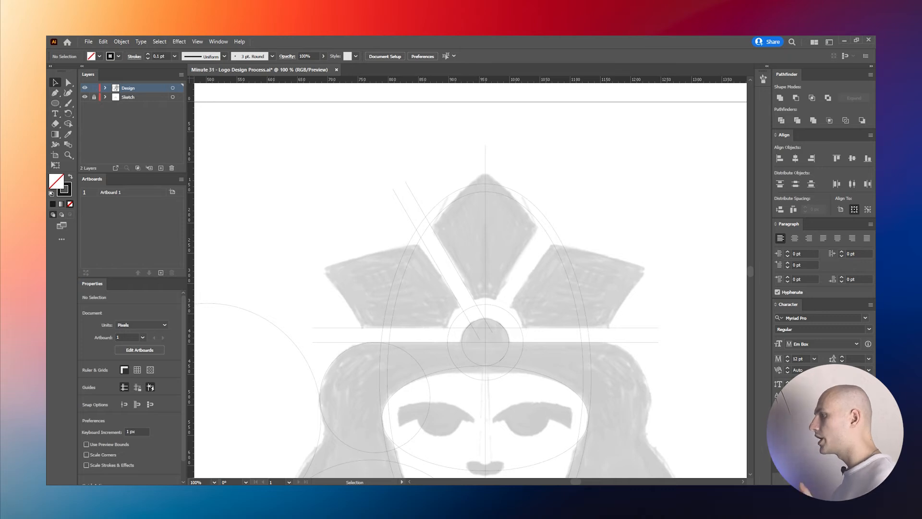
Draw a circle about 256 px in diameter over the left crown point and deselect it.
{"action": "left_click", "coordinate": [56, 104]}
{"action": "left_click_drag", "start_coordinate": [336, 210], "coordinate": [491, 365]}
{"action": "left_click", "coordinate": [56, 82]}
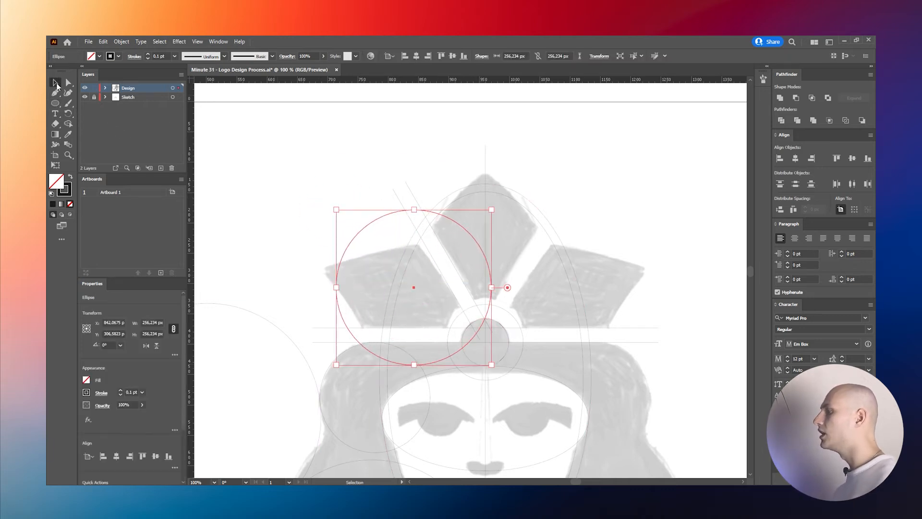
{"action": "key", "text": "ctrl+shift+a"}
Reshape the crown circle into an ellipse of about 447 by 356 px that follows the sketched crown edge.
{"action": "mouse_move", "coordinate": [480, 247]}
{"action": "left_mouse_down"}
{"action": "mouse_move", "coordinate": [487, 222]}
{"action": "mouse_move", "coordinate": [487, 279]}
{"action": "mouse_move", "coordinate": [549, 356]}
{"action": "mouse_move", "coordinate": [483, 254]}
{"action": "left_mouse_up"}
{"action": "scroll", "coordinate": [453, 232], "scroll_direction": "down", "scroll_amount": 1}
{"action": "left_click_drag", "start_coordinate": [484, 311], "coordinate": [522, 312]}
{"action": "scroll", "coordinate": [464, 270], "scroll_direction": "up", "scroll_amount": 1}
{"action": "left_click_drag", "start_coordinate": [513, 257], "coordinate": [498, 257]}
{"action": "key", "text": "ctrl+shift+a"}
Place further copies of the crown ellipse along the other crown edges, turning one upright for the middle point's left side.
{"action": "left_click_drag", "start_coordinate": [504, 402], "coordinate": [557, 303]}
{"action": "scroll", "coordinate": [504, 195], "scroll_direction": "down", "scroll_amount": 1}
{"action": "left_click_drag", "start_coordinate": [527, 165], "coordinate": [554, 215]}
{"action": "left_click_drag", "start_coordinate": [593, 348], "coordinate": [425, 362]}
{"action": "scroll", "coordinate": [498, 206], "scroll_direction": "up", "scroll_amount": 1}
{"action": "left_click_drag", "start_coordinate": [505, 168], "coordinate": [482, 149]}
{"action": "scroll", "coordinate": [436, 157], "scroll_direction": "down", "scroll_amount": 2}
{"action": "key", "text": "ctrl+shift+a"}
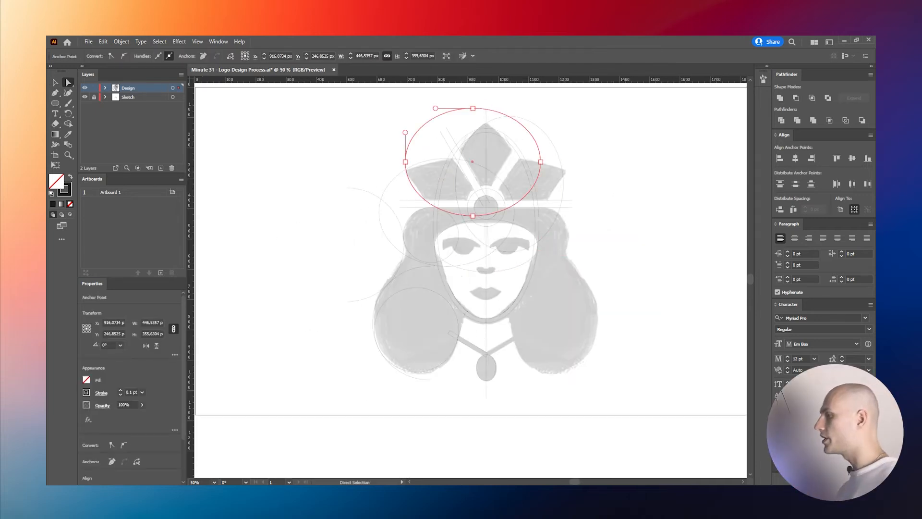
Delete the unneeded part of the uppermost crown ellipse and the right and bottom anchor points of the upright crown ellipse.
{"action": "left_click", "coordinate": [472, 108]}
{"action": "key", "text": "Delete"}
{"action": "left_click", "coordinate": [539, 126]}
{"action": "left_click", "coordinate": [562, 184]}
{"action": "key", "text": "Delete"}
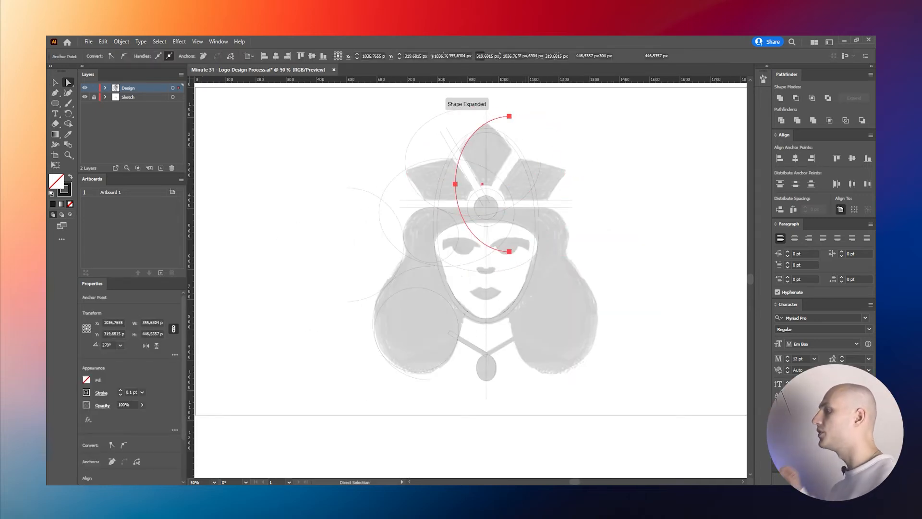
{"action": "left_click", "coordinate": [509, 251]}
{"action": "key", "text": "Delete"}
Delete the bottom anchor point of the inner crown circle and the right anchor point of the eye-level ellipse.
{"action": "left_click", "coordinate": [485, 226]}
{"action": "left_click", "coordinate": [486, 219]}
{"action": "key", "text": "Delete"}
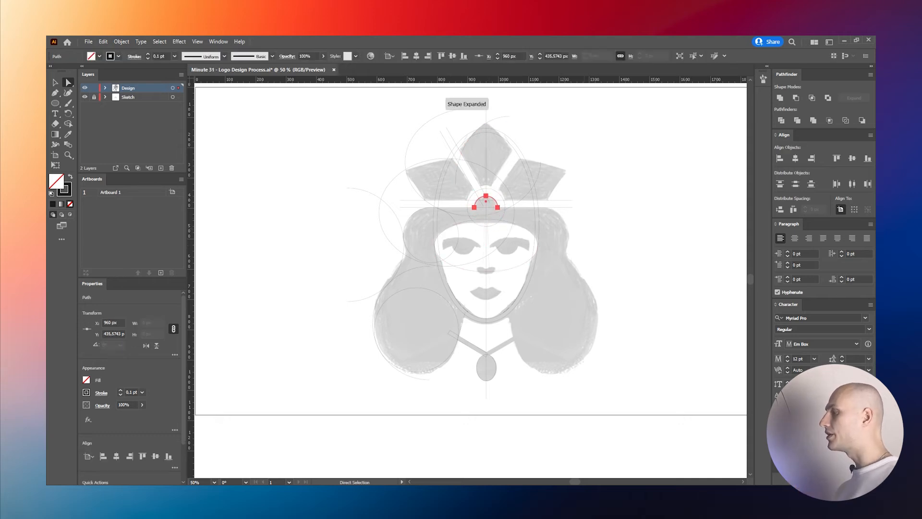
{"action": "left_click", "coordinate": [511, 231]}
{"action": "left_click", "coordinate": [523, 263]}
{"action": "left_click", "coordinate": [537, 245]}
{"action": "key", "text": "Delete"}
Delete the right anchor point of the small hair circle and the unneeded lower part of the left crown ellipse.
{"action": "left_click", "coordinate": [454, 250]}
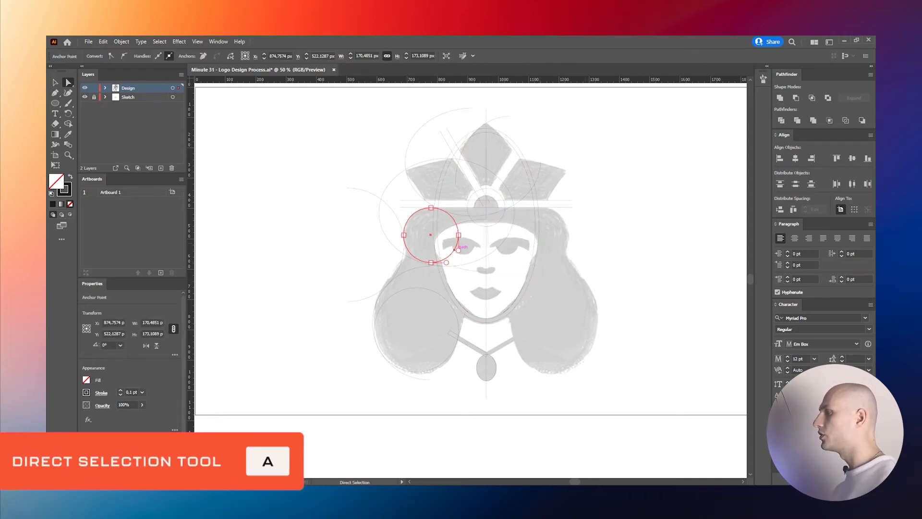
{"action": "key", "text": "Delete"}
{"action": "left_click", "coordinate": [462, 257]}
{"action": "left_click", "coordinate": [447, 265]}
{"action": "key", "text": "Delete"}
{"action": "left_click", "coordinate": [514, 212]}
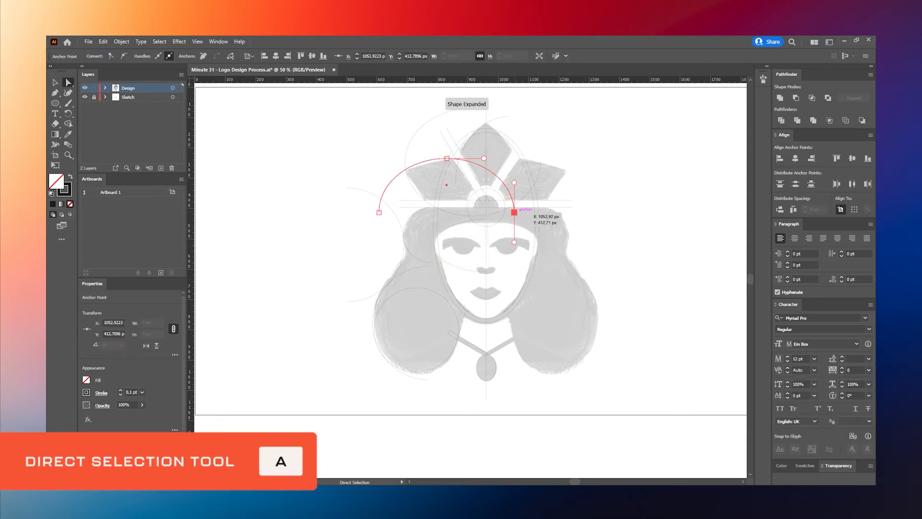
{"action": "key", "text": "Delete"}
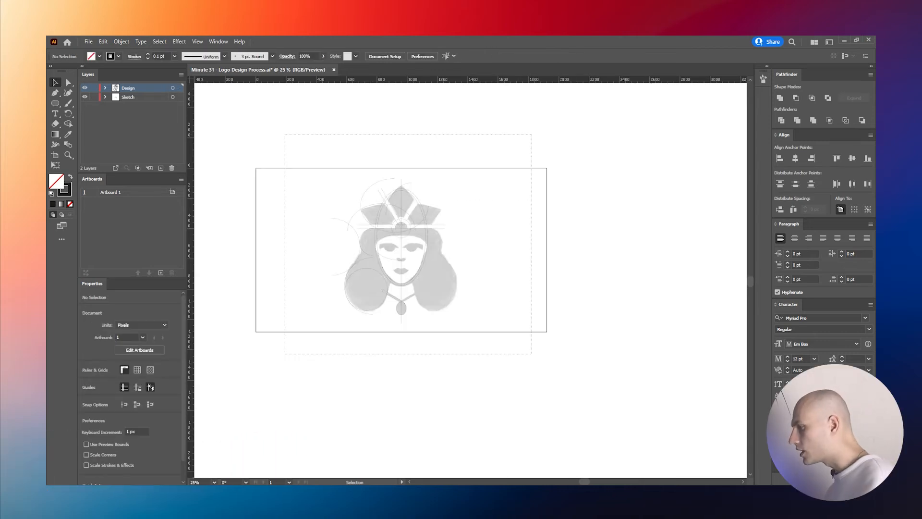
Place a copy of the sketch and all construction lines to the right of the artboard, and lock the Sketch layer.
{"action": "left_click_drag", "start_coordinate": [531, 353], "coordinate": [531, 353]}
{"action": "left_click_drag", "start_coordinate": [403, 280], "coordinate": [694, 309]}
{"action": "scroll", "coordinate": [533, 319], "scroll_direction": "down", "scroll_amount": 1}
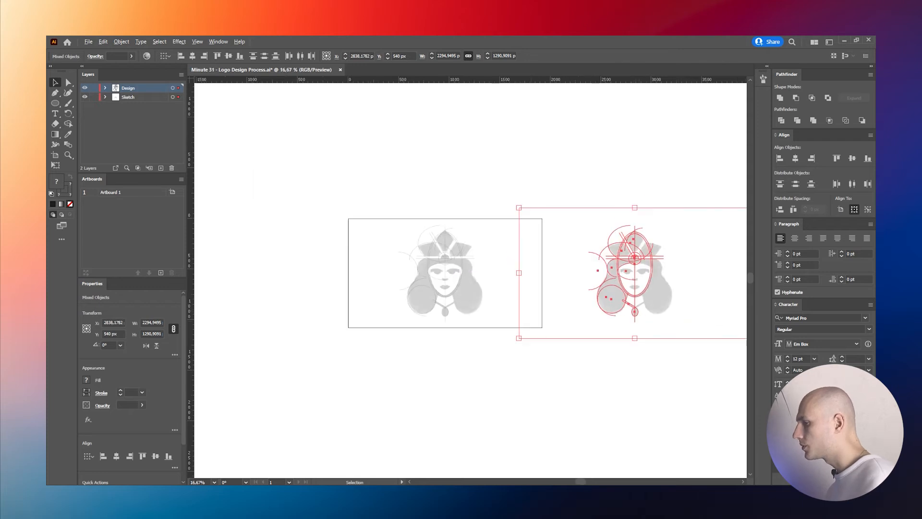
{"action": "left_click_drag", "start_coordinate": [621, 301], "coordinate": [656, 301]}
{"action": "key", "text": "ctrl+shift+a"}
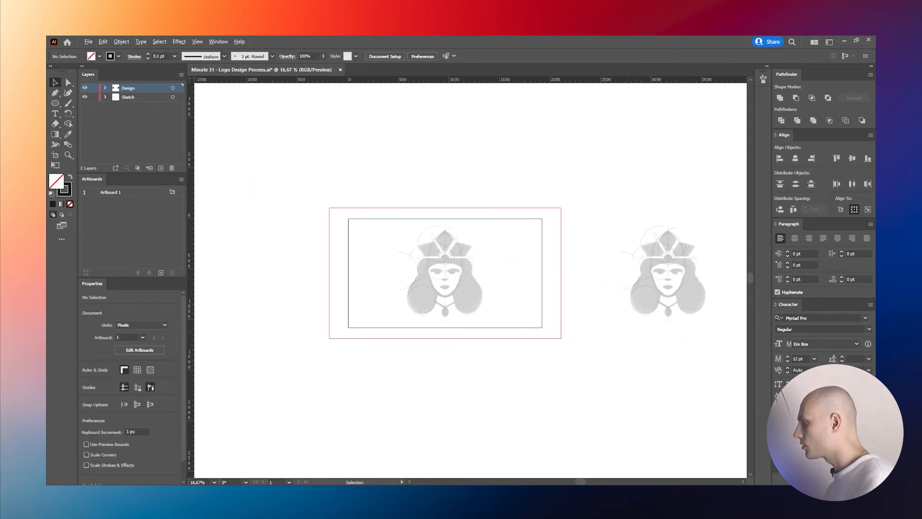
{"action": "left_click", "coordinate": [447, 273]}
{"action": "key", "text": "ctrl+0"}
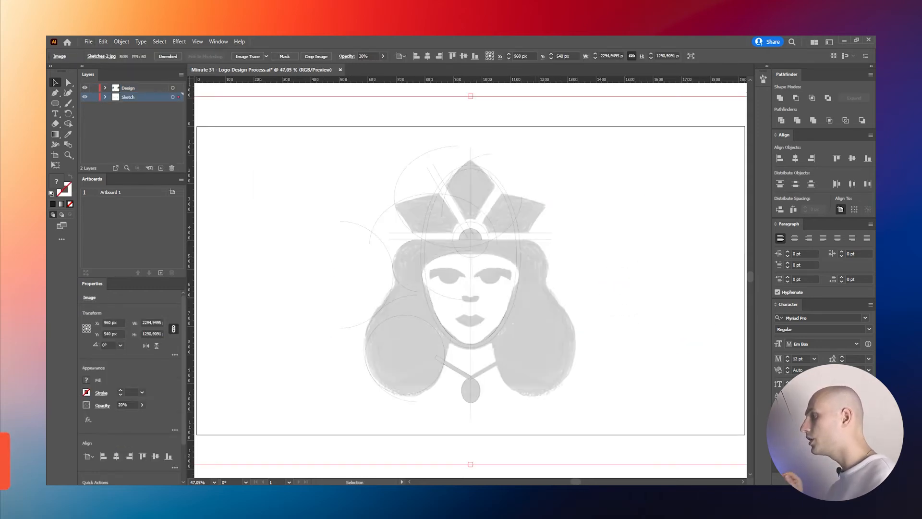
{"action": "left_click", "coordinate": [94, 96]}
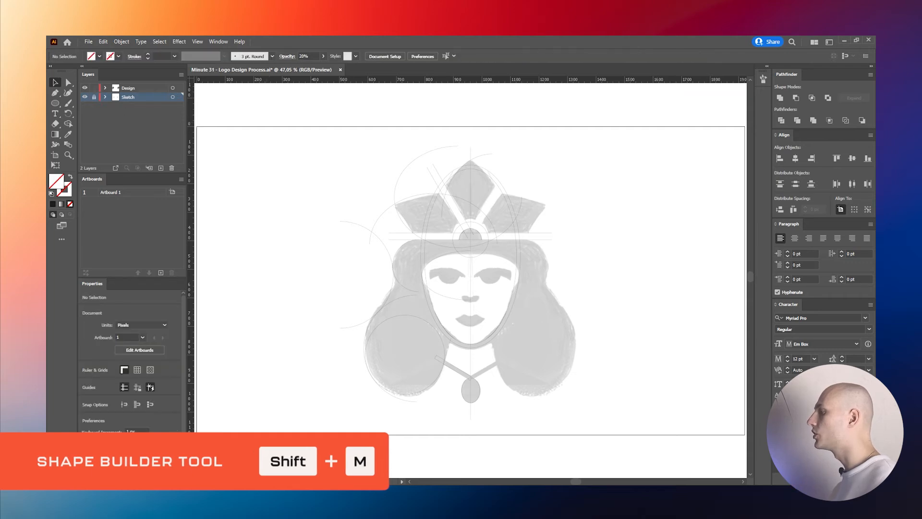
Select all construction lines and use the Shape Builder with a black fill to build the left and half middle crown points.
{"action": "key", "text": "ctrl+a"}
{"action": "key", "text": "shift+m"}
{"action": "left_click", "coordinate": [74, 178]}
{"action": "scroll", "coordinate": [434, 205], "scroll_direction": "up", "scroll_amount": 5}
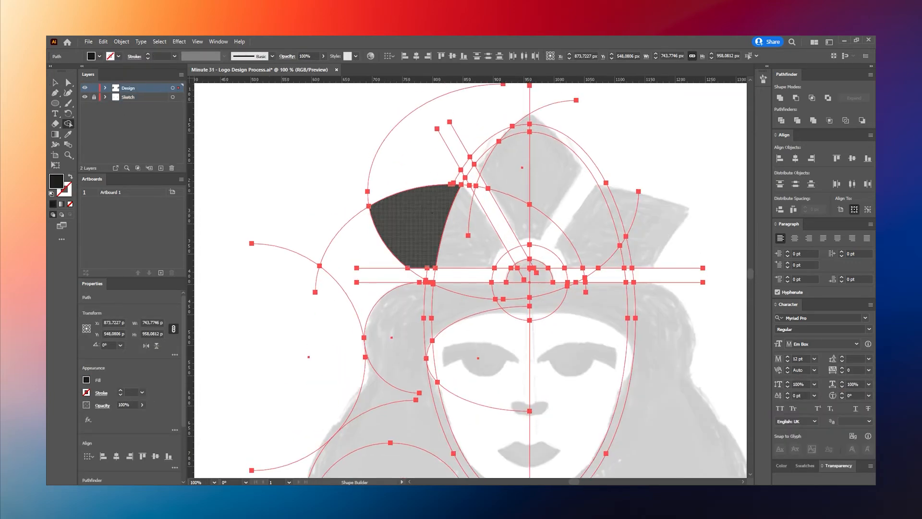
{"action": "scroll", "coordinate": [452, 242], "scroll_direction": "down", "scroll_amount": 1}
{"action": "left_click", "coordinate": [452, 242]}
{"action": "scroll", "coordinate": [524, 189], "scroll_direction": "down", "scroll_amount": 1}
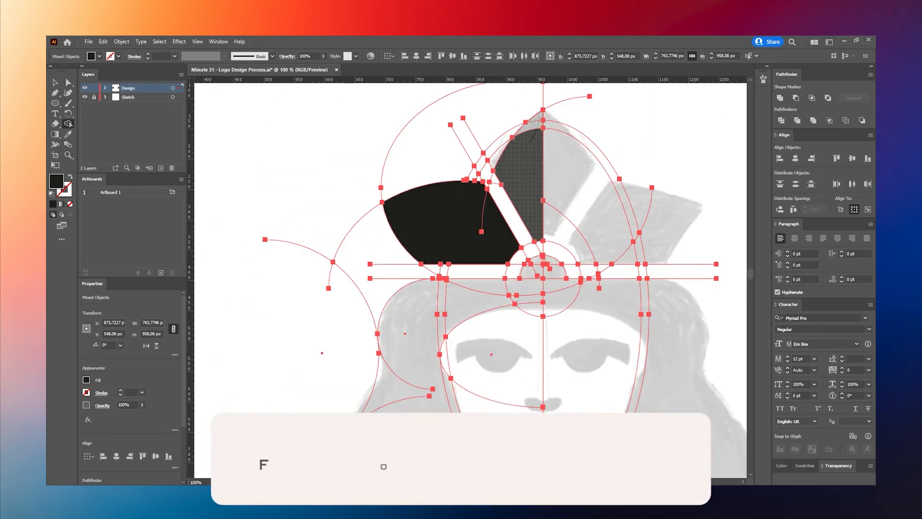
{"action": "scroll", "coordinate": [536, 119], "scroll_direction": "up", "scroll_amount": 3}
{"action": "scroll", "coordinate": [525, 163], "scroll_direction": "down", "scroll_amount": 3}
{"action": "scroll", "coordinate": [513, 308], "scroll_direction": "up", "scroll_amount": 2}
Undo the first merge in the crown's central jewel and rebuild its left half as a black shape.
{"action": "left_click_drag", "start_coordinate": [521, 305], "coordinate": [545, 281]}
{"action": "key", "text": "ctrl+z"}
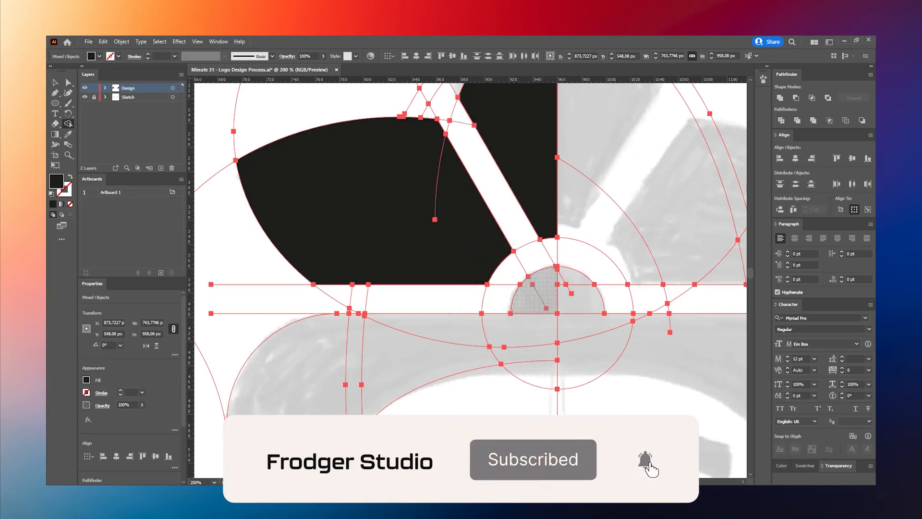
{"action": "scroll", "coordinate": [545, 284], "scroll_direction": "up", "scroll_amount": 2}
{"action": "left_click", "coordinate": [526, 311]}
{"action": "scroll", "coordinate": [526, 312], "scroll_direction": "down", "scroll_amount": 3}
Merge the headband's left half and the left hair regions into a black shape with the Shape Builder.
{"action": "mouse_move", "coordinate": [526, 311]}
{"action": "left_mouse_down"}
{"action": "mouse_move", "coordinate": [521, 336]}
{"action": "mouse_move", "coordinate": [432, 365]}
{"action": "left_mouse_up"}
{"action": "mouse_move", "coordinate": [517, 339]}
{"action": "left_mouse_down"}
{"action": "mouse_move", "coordinate": [521, 354]}
{"action": "mouse_move", "coordinate": [365, 350]}
{"action": "mouse_move", "coordinate": [370, 408]}
{"action": "left_mouse_up"}
{"action": "scroll", "coordinate": [393, 320], "scroll_direction": "down", "scroll_amount": 3}
{"action": "scroll", "coordinate": [393, 319], "scroll_direction": "down", "scroll_amount": 1}
{"action": "scroll", "coordinate": [411, 453], "scroll_direction": "up", "scroll_amount": 3}
Build the left jaw strip, necklace strap and pendant half as black shapes with the Shape Builder, and deselect everything.
{"action": "left_click_drag", "start_coordinate": [384, 331], "coordinate": [406, 318]}
{"action": "mouse_move", "coordinate": [408, 324]}
{"action": "left_mouse_down"}
{"action": "mouse_move", "coordinate": [459, 348]}
{"action": "mouse_move", "coordinate": [483, 404]}
{"action": "left_mouse_up"}
{"action": "scroll", "coordinate": [503, 378], "scroll_direction": "up", "scroll_amount": 2}
{"action": "scroll", "coordinate": [468, 367], "scroll_direction": "down", "scroll_amount": 1}
{"action": "scroll", "coordinate": [487, 398], "scroll_direction": "down", "scroll_amount": 4}
{"action": "key", "text": "v"}
{"action": "key", "text": "ctrl+shift+a"}
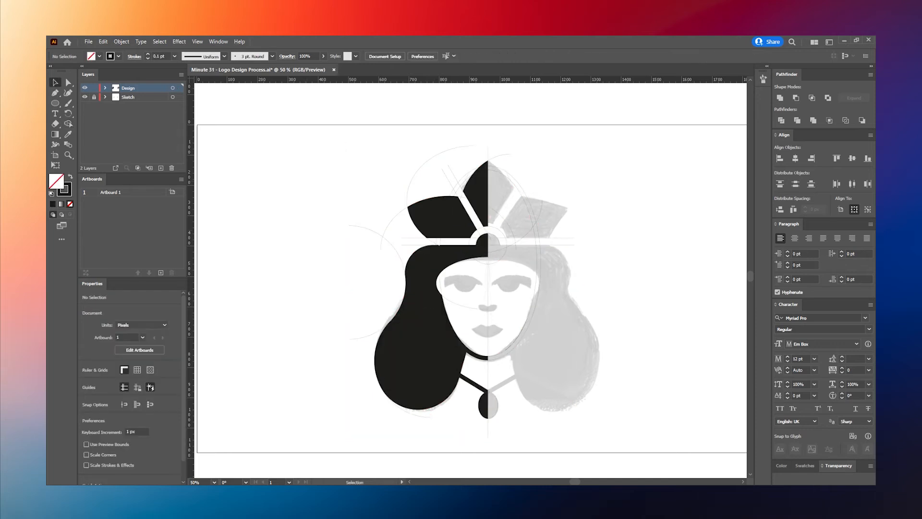
Select all the black shapes of the left half and move them to the right, clear of the sketch.
{"action": "left_click", "coordinate": [427, 259]}
{"action": "left_click_drag", "start_coordinate": [432, 245], "coordinate": [423, 305]}
{"action": "left_click", "coordinate": [435, 279], "text": "shift"}
{"action": "left_click", "coordinate": [471, 260], "text": "shift"}
{"action": "scroll", "coordinate": [423, 301], "scroll_direction": "down", "scroll_amount": 2}
{"action": "left_click_drag", "start_coordinate": [438, 357], "coordinate": [625, 356]}
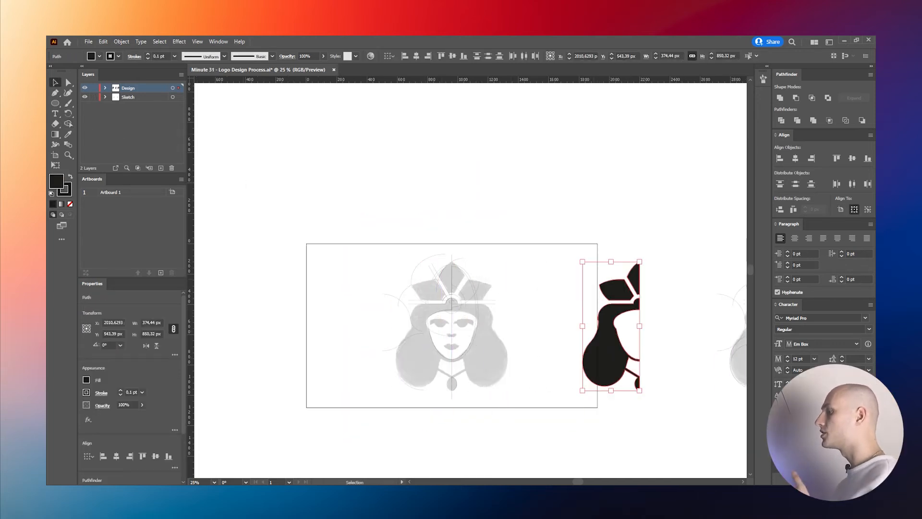
Delete the sketch and leftover construction lines on the artboard, and lock the Sketch layer.
{"action": "left_click_drag", "start_coordinate": [347, 237], "coordinate": [541, 444]}
{"action": "key", "text": "Delete"}
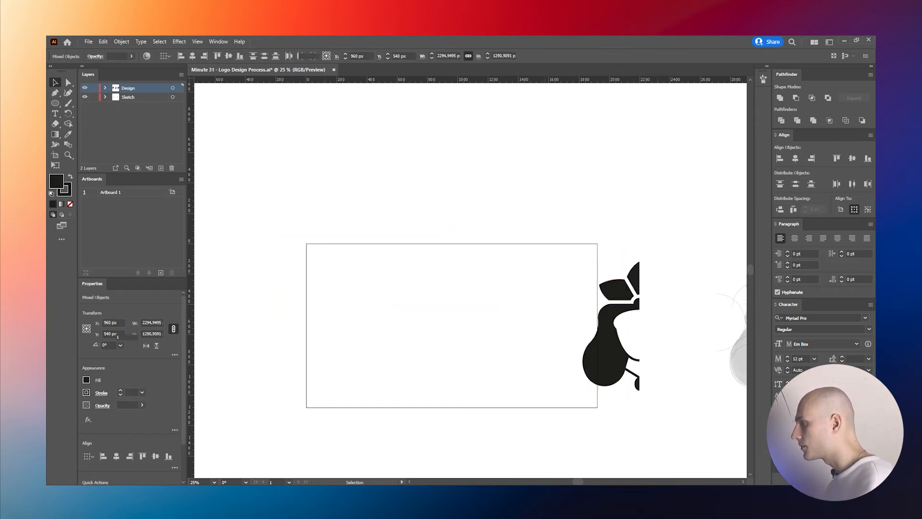
{"action": "left_click", "coordinate": [93, 97]}
Move the black half of the head back onto the artboard, left of its centre, and deselect it.
{"action": "key", "text": "ctrl+a"}
{"action": "left_click_drag", "start_coordinate": [606, 357], "coordinate": [416, 357]}
{"action": "left_click", "coordinate": [452, 416]}
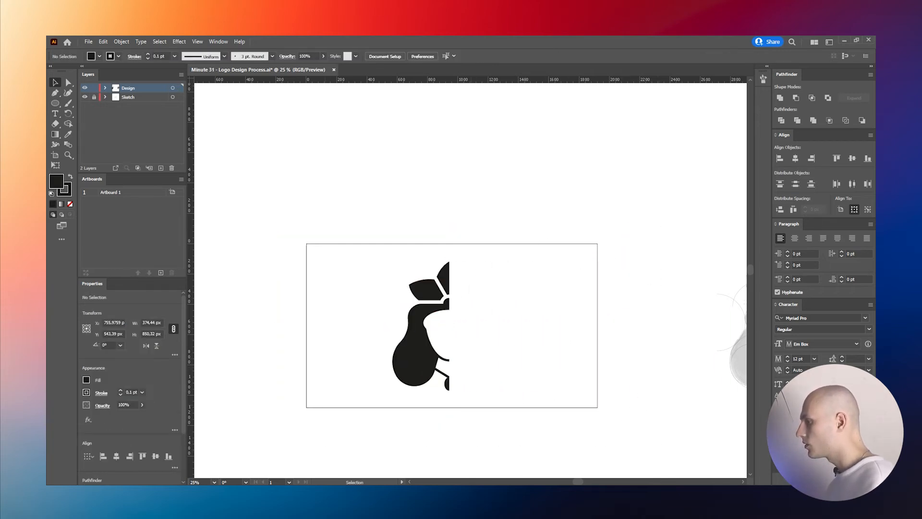
Reflect a copy of the grouped half head across the vertical axis and deselect it.
{"action": "scroll", "coordinate": [452, 416], "scroll_direction": "up", "scroll_amount": 1}
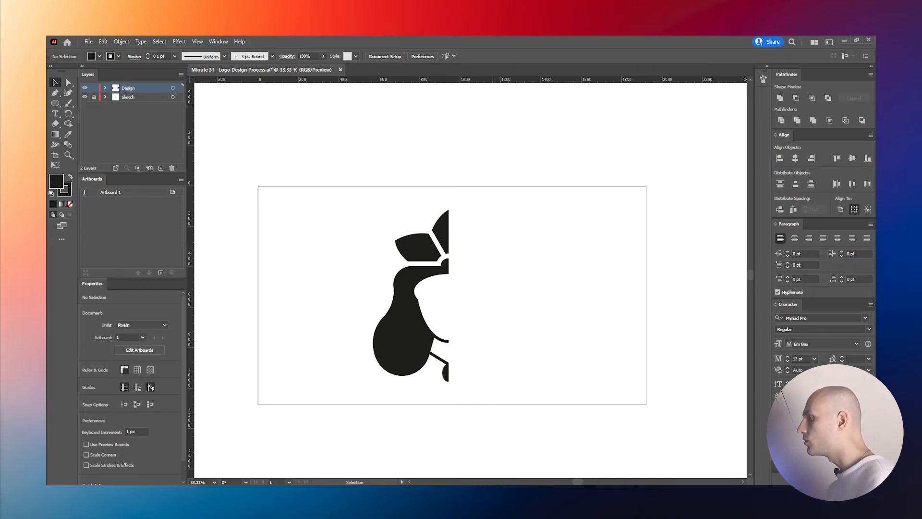
{"action": "key", "text": "ctrl+a"}
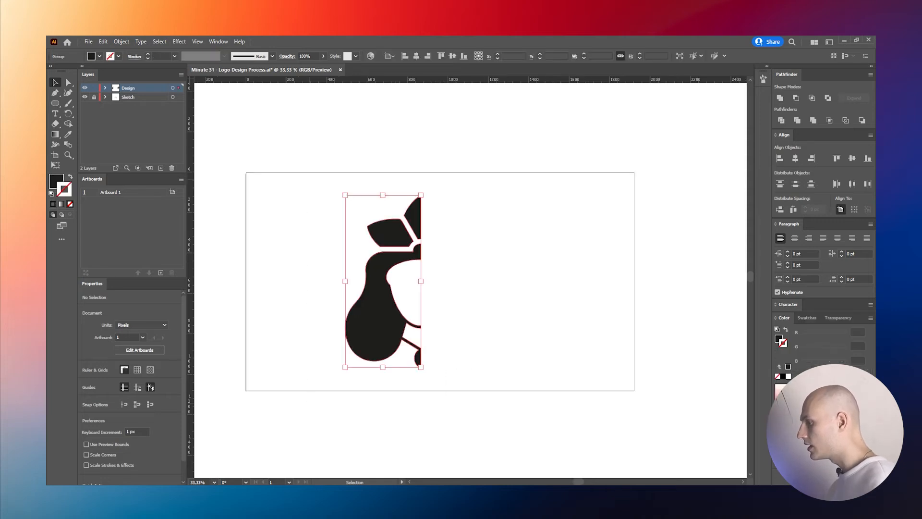
{"action": "left_click", "coordinate": [122, 41]}
{"action": "mouse_move", "coordinate": [129, 62]}
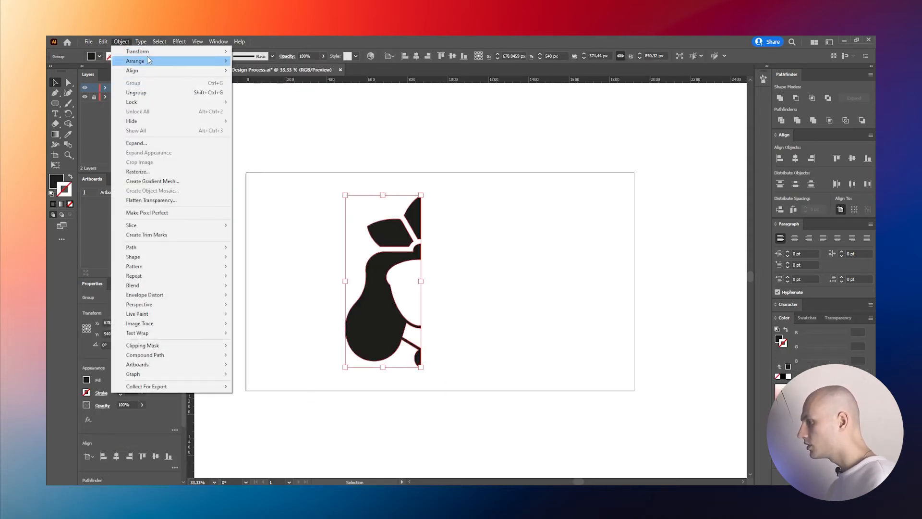
{"action": "left_click", "coordinate": [250, 92]}
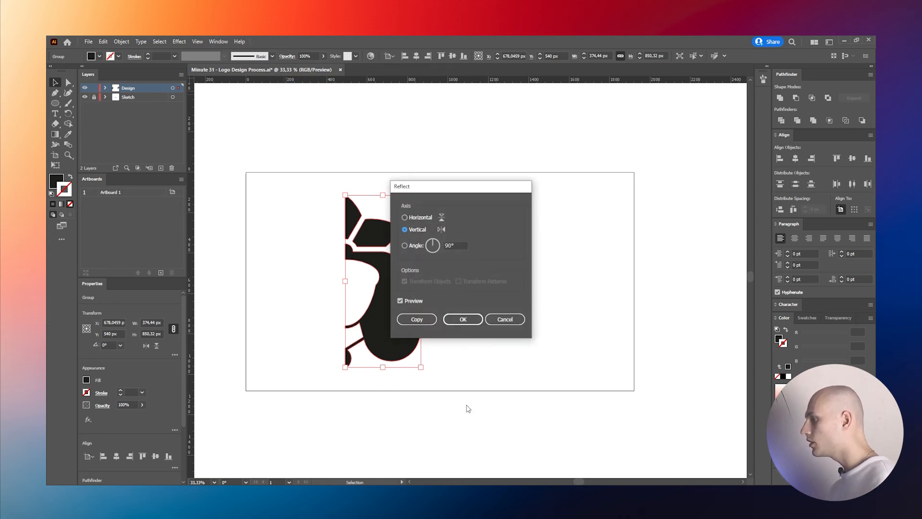
{"action": "left_click", "coordinate": [421, 320]}
{"action": "left_click", "coordinate": [327, 255]}
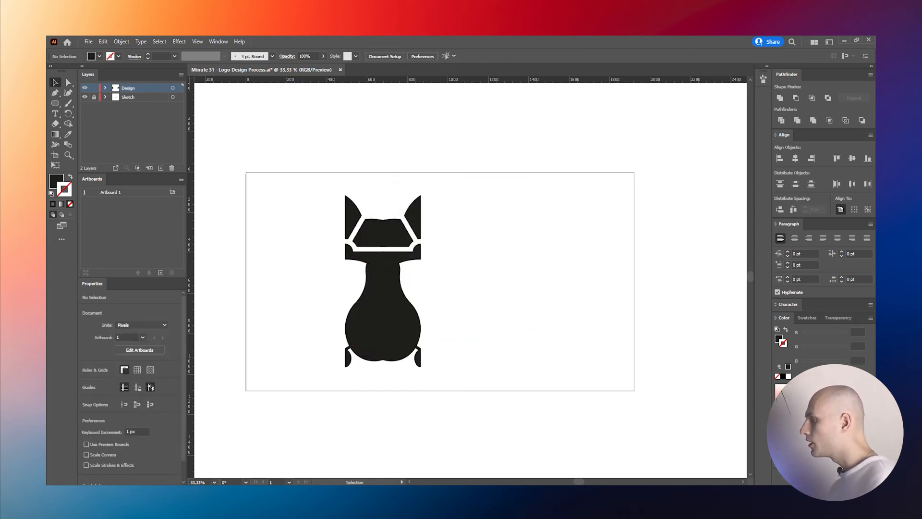
Move the mirrored half right until both halves meet at the centre line, and unite them into one head.
{"action": "scroll", "coordinate": [326, 255], "scroll_direction": "up", "scroll_amount": 1}
{"action": "left_click_drag", "start_coordinate": [411, 295], "coordinate": [524, 294]}
{"action": "left_click", "coordinate": [490, 283]}
{"action": "scroll", "coordinate": [459, 257], "scroll_direction": "down", "scroll_amount": 1}
{"action": "key", "text": "ctrl+a"}
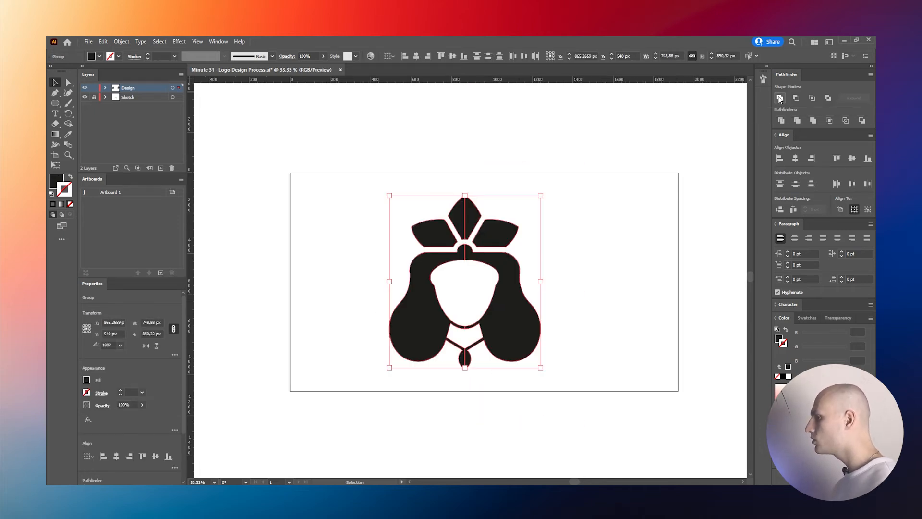
{"action": "key", "text": "ctrl+shift+a"}
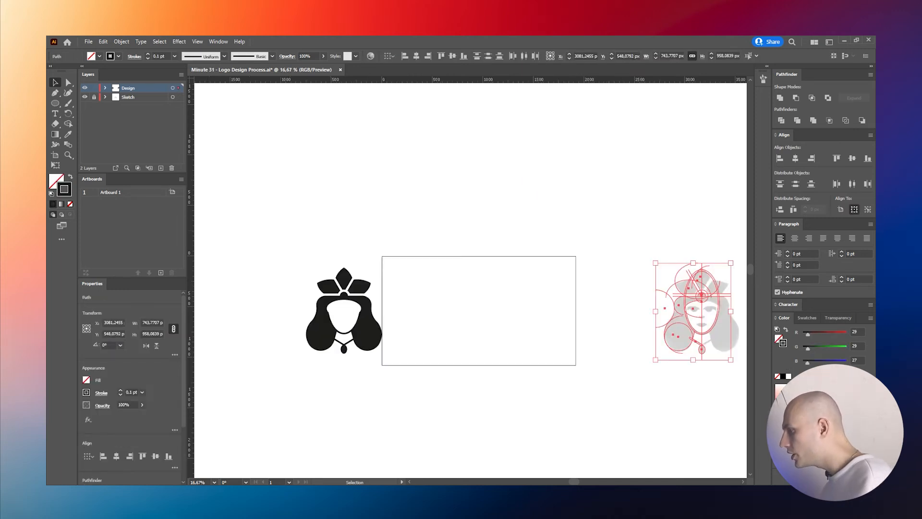
Move the grey sketch back onto the artboard and place the united black head over it.
{"action": "key", "text": "ctrl+shift+a"}
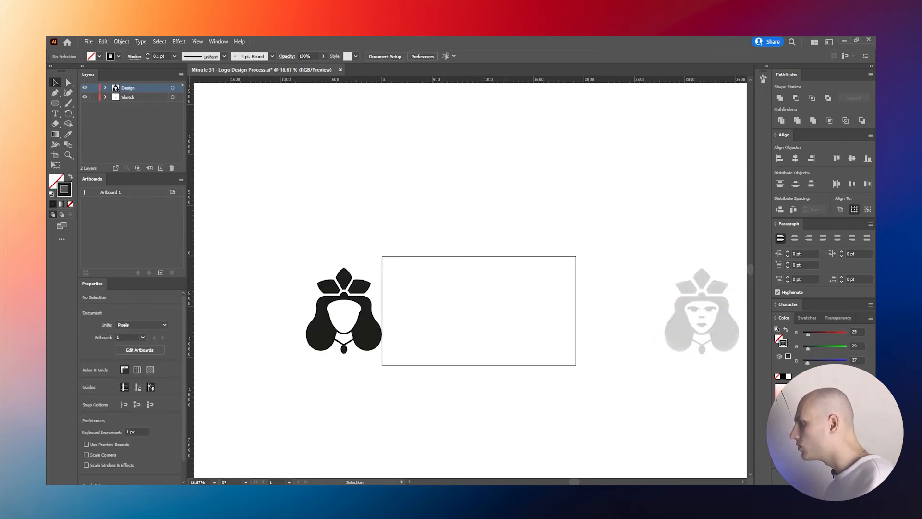
{"action": "left_click_drag", "start_coordinate": [707, 300], "coordinate": [495, 300]}
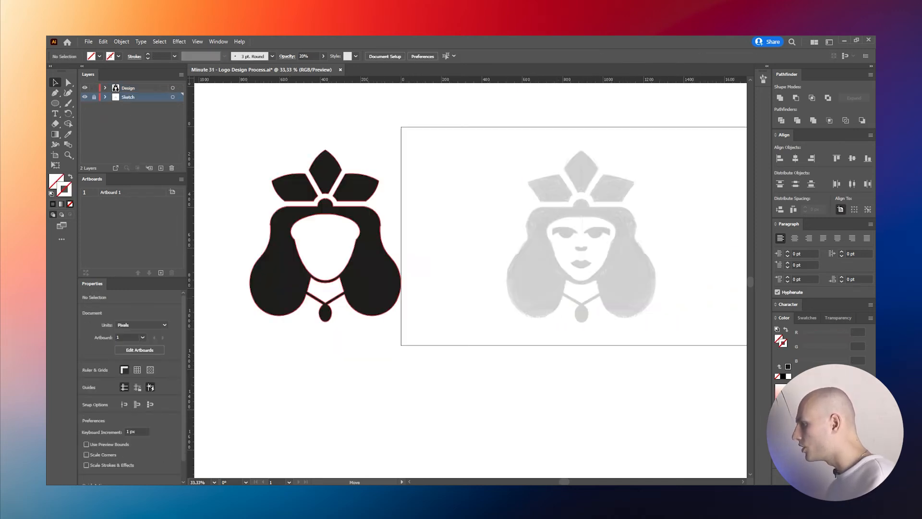
{"action": "left_click_drag", "start_coordinate": [379, 300], "coordinate": [634, 301]}
{"action": "key", "text": "ctrl+0"}
Swap the head's fill and stroke so only its outline shows, and nudge it down slightly over the sketch.
{"action": "left_click", "coordinate": [71, 177]}
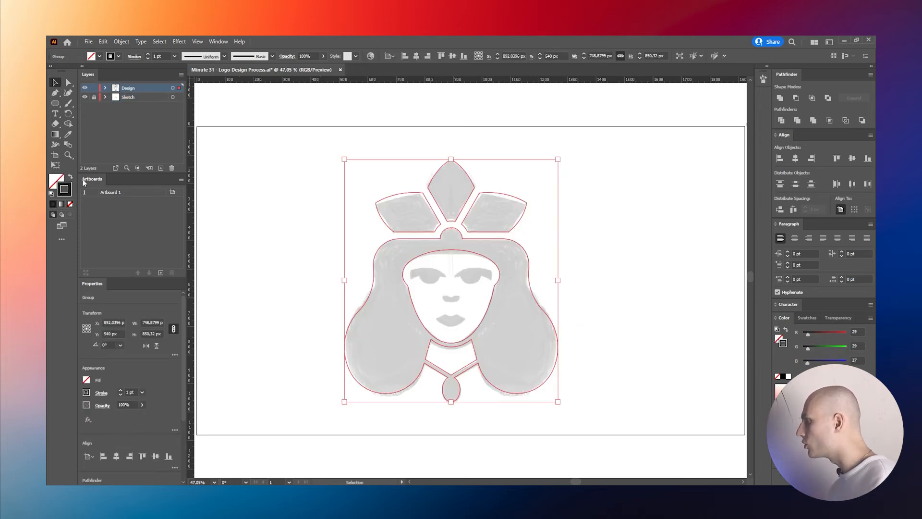
{"action": "key", "text": "ctrl+shift+a"}
{"action": "scroll", "coordinate": [426, 357], "scroll_direction": "up", "scroll_amount": 2}
{"action": "scroll", "coordinate": [425, 357], "scroll_direction": "up", "scroll_amount": 1}
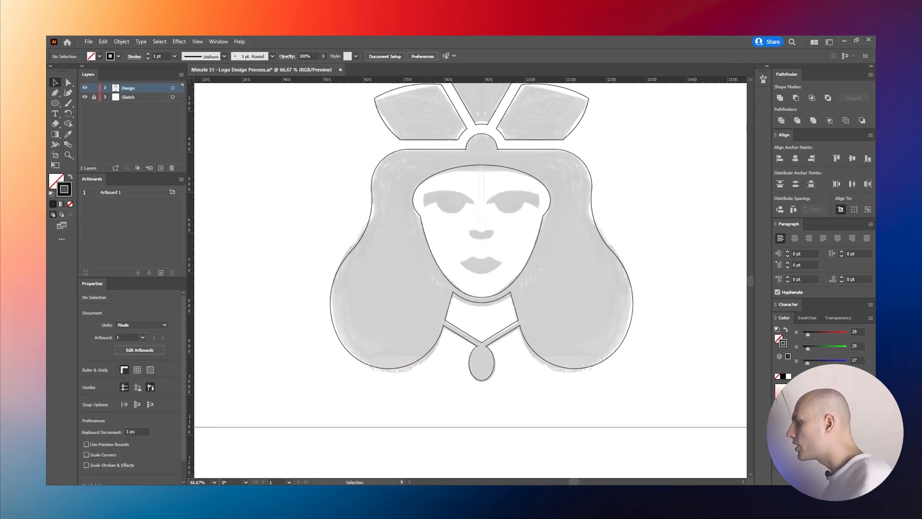
{"action": "key", "text": "ctrl+a"}
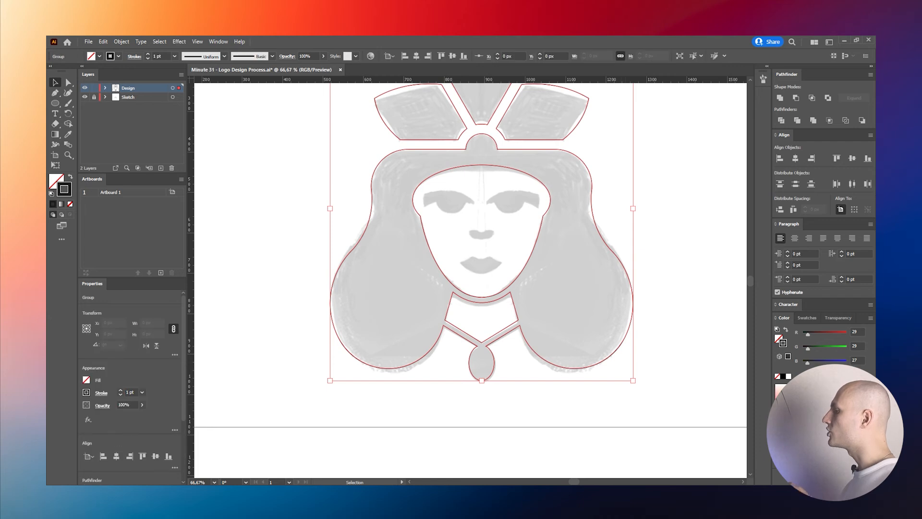
{"action": "key", "text": "ctrl+shift+a"}
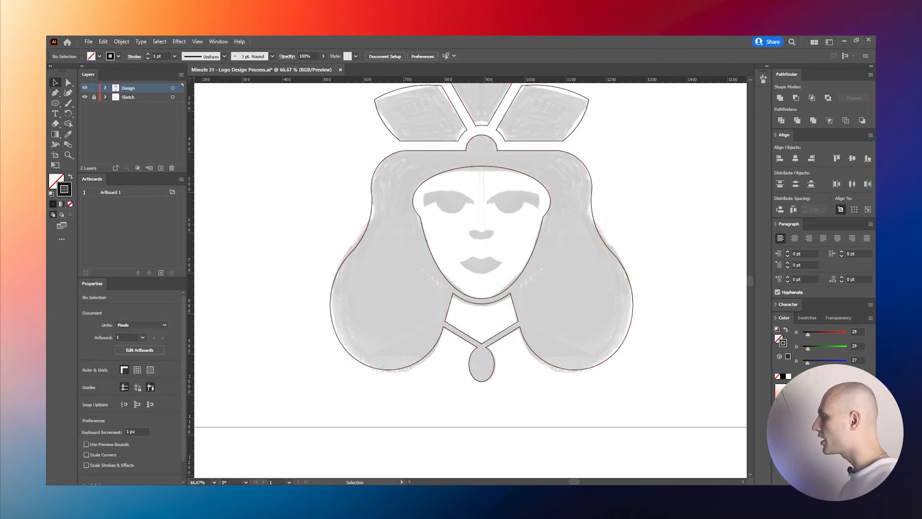
Draw a circle over the iris of the sketched left eye.
{"action": "scroll", "coordinate": [456, 204], "scroll_direction": "up", "scroll_amount": 3}
{"action": "key", "text": "l"}
{"action": "mouse_move", "coordinate": [432, 188]}
{"action": "left_mouse_down"}
{"action": "mouse_move", "coordinate": [482, 196]}
{"action": "mouse_move", "coordinate": [497, 257]}
{"action": "left_mouse_up"}
{"action": "key", "text": "v"}
{"action": "key", "text": "ctrl+shift+a"}
{"action": "scroll", "coordinate": [488, 268], "scroll_direction": "down", "scroll_amount": 3}
{"action": "key", "text": "ctrl+shift+a"}
{"action": "scroll", "coordinate": [497, 257], "scroll_direction": "up", "scroll_amount": 2}
Add two wide overlapping ellipses along the left eyelid's edges and a tilted ellipse at the eye's outer end.
{"action": "left_click_drag", "start_coordinate": [433, 257], "coordinate": [360, 257]}
{"action": "left_click_drag", "start_coordinate": [498, 258], "coordinate": [539, 258]}
{"action": "left_click_drag", "start_coordinate": [531, 224], "coordinate": [505, 236]}
{"action": "left_click_drag", "start_coordinate": [333, 272], "coordinate": [324, 271]}
{"action": "key", "text": "ctrl+shift+a"}
{"action": "left_click_drag", "start_coordinate": [504, 240], "coordinate": [579, 270]}
{"action": "left_click_drag", "start_coordinate": [591, 229], "coordinate": [591, 374]}
{"action": "mouse_move", "coordinate": [563, 336]}
{"action": "left_mouse_down"}
{"action": "mouse_move", "coordinate": [517, 275]}
{"action": "mouse_move", "coordinate": [434, 231]}
{"action": "mouse_move", "coordinate": [596, 259]}
{"action": "left_mouse_up"}
Merge the eyelid and iris regions into a solid black left eye with the Shape Builder.
{"action": "scroll", "coordinate": [513, 271], "scroll_direction": "down", "scroll_amount": 1}
{"action": "key", "text": "shift+x"}
{"action": "key", "text": "r"}
{"action": "key", "text": "ctrl+plus"}
{"action": "key", "text": "ctrl+plus"}
{"action": "key", "text": "shift+x"}
{"action": "left_click", "coordinate": [68, 124]}
{"action": "scroll", "coordinate": [432, 242], "scroll_direction": "up", "scroll_amount": 1}
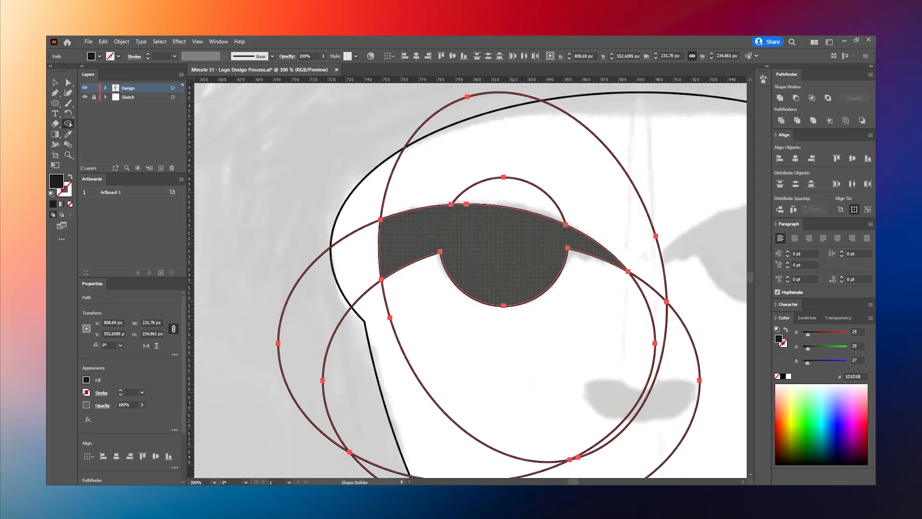
Delete the leftover construction ellipses and circle around the left eye.
{"action": "key", "text": "v"}
{"action": "scroll", "coordinate": [466, 265], "scroll_direction": "down", "scroll_amount": 3}
{"action": "key", "text": "ctrl+shift+a"}
{"action": "left_click", "coordinate": [529, 254]}
{"action": "key", "text": "ctrl+shift+a"}
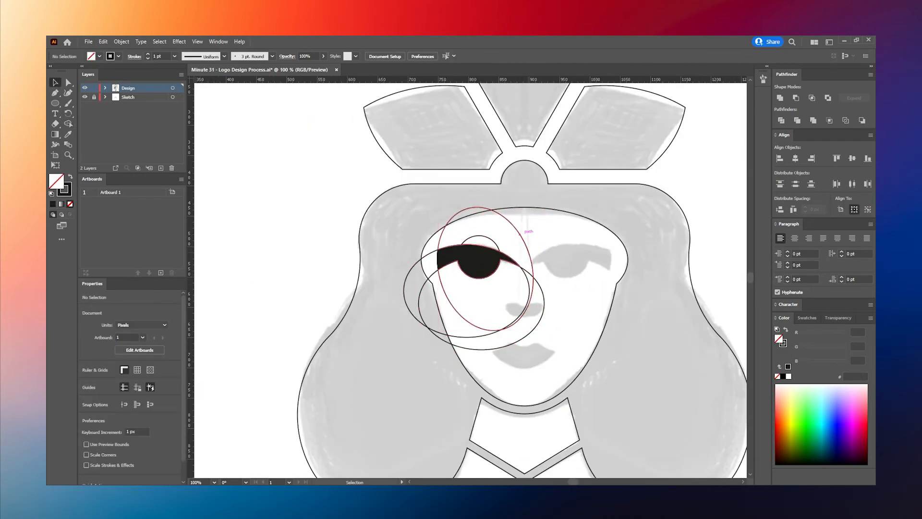
{"action": "left_click_drag", "start_coordinate": [541, 320], "coordinate": [509, 331]}
{"action": "key", "text": "Delete"}
{"action": "left_click_drag", "start_coordinate": [480, 236], "coordinate": [521, 227]}
{"action": "key", "text": "Delete"}
Swap the left eye's fill and stroke so it becomes an unfilled outline, and deselect it.
{"action": "left_click", "coordinate": [479, 265]}
{"action": "left_click", "coordinate": [70, 204]}
{"action": "key", "text": "ctrl+shift+a"}
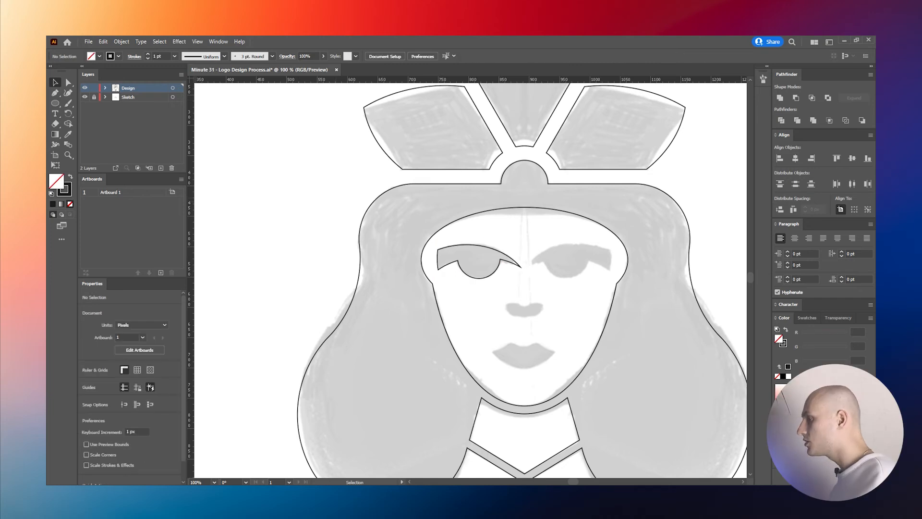
{"action": "scroll", "coordinate": [437, 257], "scroll_direction": "down", "scroll_amount": 3}
{"action": "scroll", "coordinate": [465, 281], "scroll_direction": "up", "scroll_amount": 1}
{"action": "scroll", "coordinate": [465, 283], "scroll_direction": "up", "scroll_amount": 2}
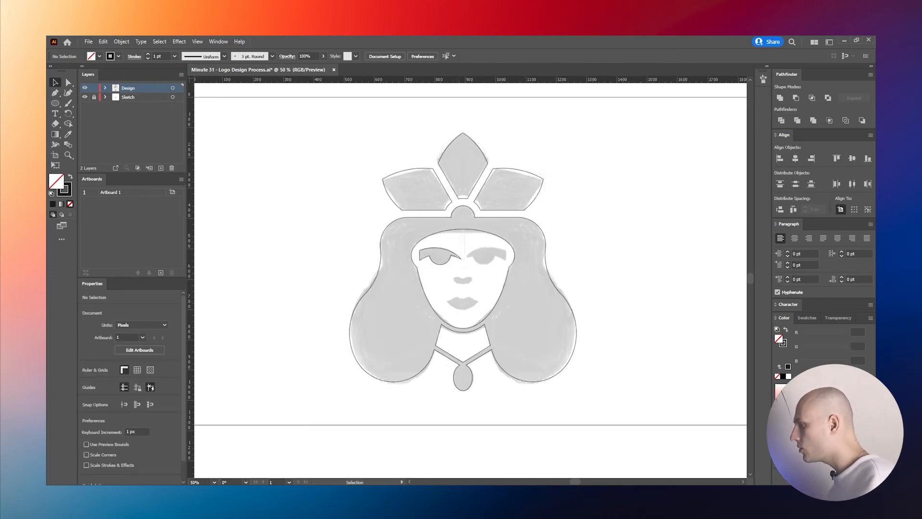
Draw an ellipse about 78 by 45 px around the sketched nose and adjust its edges to the sketch.
{"action": "scroll", "coordinate": [465, 273], "scroll_direction": "up", "scroll_amount": 3}
{"action": "key", "text": "l"}
{"action": "left_click_drag", "start_coordinate": [403, 217], "coordinate": [496, 271]}
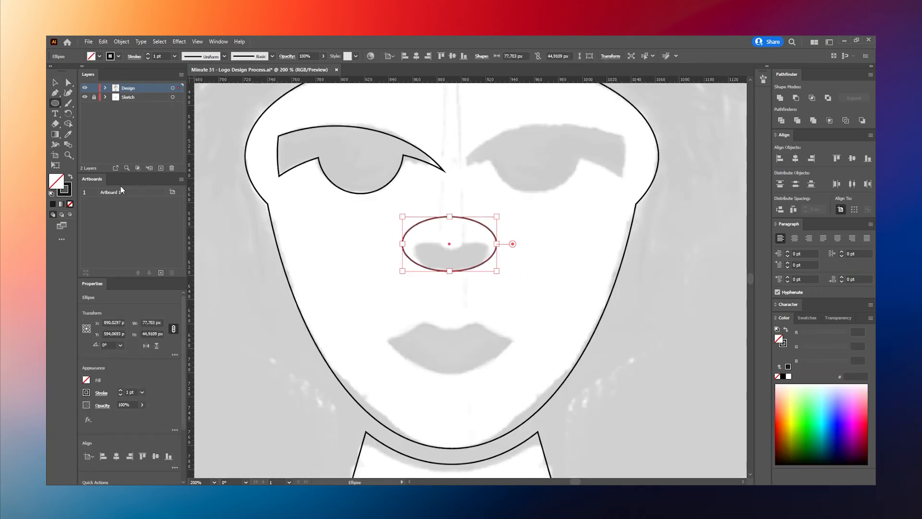
{"action": "key", "text": "v"}
{"action": "scroll", "coordinate": [542, 302], "scroll_direction": "up", "scroll_amount": 1}
{"action": "left_click_drag", "start_coordinate": [403, 173], "coordinate": [403, 168]}
{"action": "left_click_drag", "start_coordinate": [475, 212], "coordinate": [464, 212]}
Add a narrow upright ellipse above the nose whose lower edge follows the dip in the nose's upper edge.
{"action": "scroll", "coordinate": [338, 101], "scroll_direction": "up", "scroll_amount": 2}
{"action": "scroll", "coordinate": [455, 291], "scroll_direction": "down", "scroll_amount": 2}
{"action": "left_click_drag", "start_coordinate": [460, 350], "coordinate": [491, 301]}
{"action": "left_click_drag", "start_coordinate": [433, 307], "coordinate": [487, 307]}
{"action": "scroll", "coordinate": [484, 287], "scroll_direction": "up", "scroll_amount": 2}
{"action": "left_click_drag", "start_coordinate": [360, 227], "coordinate": [375, 226]}
{"action": "key", "text": "ctrl+shift+a"}
{"action": "scroll", "coordinate": [503, 331], "scroll_direction": "down", "scroll_amount": 3}
{"action": "key", "text": "l"}
{"action": "scroll", "coordinate": [488, 375], "scroll_direction": "up", "scroll_amount": 2}
{"action": "mouse_move", "coordinate": [401, 322]}
{"action": "left_mouse_down"}
{"action": "mouse_move", "coordinate": [469, 378]}
{"action": "mouse_move", "coordinate": [449, 334]}
{"action": "left_mouse_up"}
{"action": "key", "text": "v"}
{"action": "key", "text": "Delete"}
Draw a small circle over the nose's left end and fit it to the rounded nostril.
{"action": "key", "text": "l"}
{"action": "mouse_move", "coordinate": [342, 273]}
{"action": "left_mouse_down"}
{"action": "mouse_move", "coordinate": [376, 307]}
{"action": "mouse_move", "coordinate": [508, 303]}
{"action": "left_mouse_up"}
{"action": "scroll", "coordinate": [381, 305], "scroll_direction": "up", "scroll_amount": 2}
{"action": "key", "text": "v"}
{"action": "left_click_drag", "start_coordinate": [514, 285], "coordinate": [545, 308]}
{"action": "scroll", "coordinate": [406, 341], "scroll_direction": "down", "scroll_amount": 4}
{"action": "key", "text": "ctrl+shift+a"}
{"action": "scroll", "coordinate": [441, 351], "scroll_direction": "up", "scroll_amount": 1}
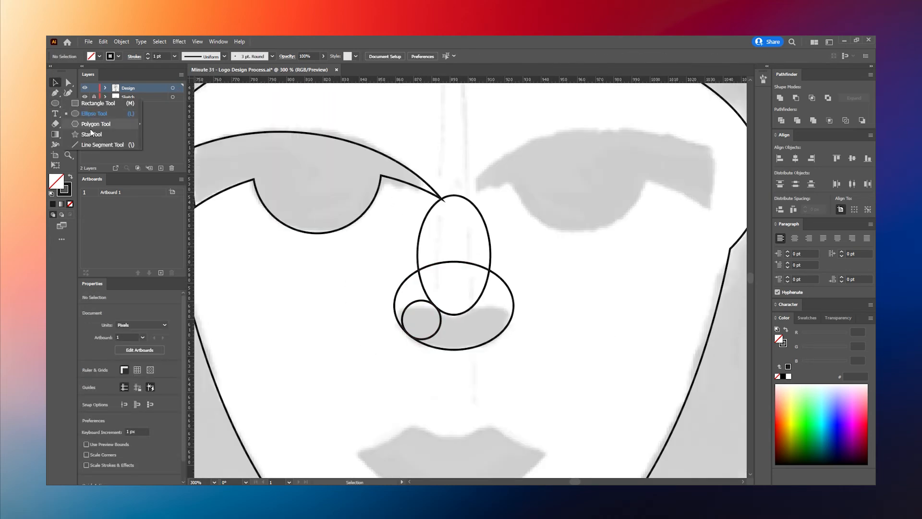
Draw a vertical line through the nose's centre and fill the left half of the nose with the Shape Builder.
{"action": "left_click", "coordinate": [101, 144]}
{"action": "left_click_drag", "start_coordinate": [454, 298], "coordinate": [454, 377]}
{"action": "key", "text": "v"}
{"action": "left_click_drag", "start_coordinate": [408, 283], "coordinate": [493, 359]}
{"action": "key", "text": "shift+m"}
{"action": "scroll", "coordinate": [492, 359], "scroll_direction": "up", "scroll_amount": 2}
{"action": "left_click_drag", "start_coordinate": [351, 281], "coordinate": [403, 307]}
{"action": "scroll", "coordinate": [434, 284], "scroll_direction": "down", "scroll_amount": 2}
Delete the leftover nose construction shapes and turn the half nose into an unfilled outline.
{"action": "left_click_drag", "start_coordinate": [476, 225], "coordinate": [429, 231]}
{"action": "key", "text": "Delete"}
{"action": "left_click", "coordinate": [425, 326]}
{"action": "key", "text": "Delete"}
{"action": "left_click", "coordinate": [408, 289]}
{"action": "key", "text": "shift+x"}
Reflect a copy of the half nose across the vertical centre line and unite both halves.
{"action": "scroll", "coordinate": [421, 272], "scroll_direction": "up", "scroll_amount": 1}
{"action": "mouse_move", "coordinate": [390, 259]}
{"action": "left_mouse_down"}
{"action": "mouse_move", "coordinate": [391, 267]}
{"action": "mouse_move", "coordinate": [477, 288]}
{"action": "left_mouse_up"}
{"action": "left_click", "coordinate": [526, 317]}
{"action": "scroll", "coordinate": [525, 317], "scroll_direction": "down", "scroll_amount": 2}
{"action": "scroll", "coordinate": [508, 348], "scroll_direction": "up", "scroll_amount": 2}
{"action": "left_click", "coordinate": [443, 273]}
{"action": "left_click", "coordinate": [121, 41]}
{"action": "left_click", "coordinate": [259, 84]}
{"action": "left_click", "coordinate": [404, 324]}
{"action": "left_click", "coordinate": [408, 288], "text": "shift"}
{"action": "left_click", "coordinate": [780, 97]}
Widen the nose outline evenly to about 61 px, adjust its height to the sketch, and deselect it.
{"action": "left_click", "coordinate": [454, 322]}
{"action": "scroll", "coordinate": [454, 322], "scroll_direction": "down", "scroll_amount": 4}
{"action": "scroll", "coordinate": [451, 320], "scroll_direction": "up", "scroll_amount": 5}
{"action": "left_click", "coordinate": [475, 290]}
{"action": "left_click_drag", "start_coordinate": [579, 247], "coordinate": [585, 247]}
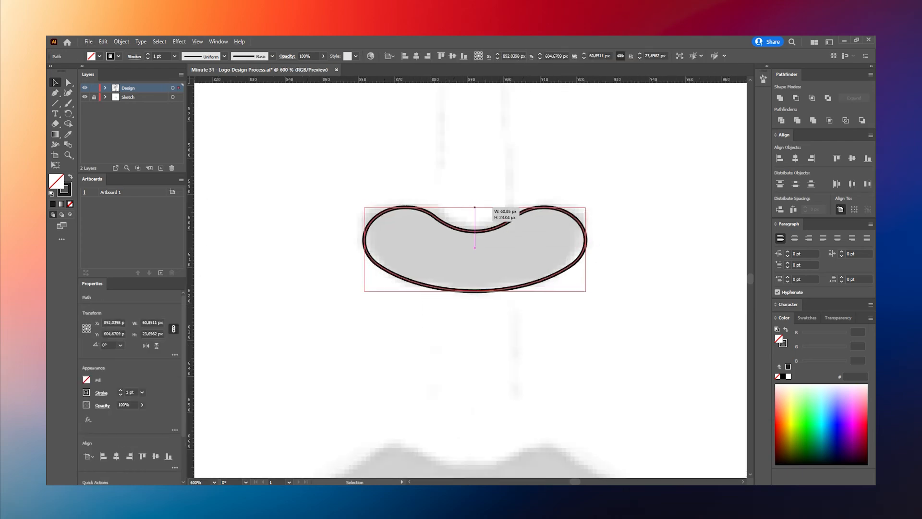
{"action": "left_click_drag", "start_coordinate": [474, 207], "coordinate": [475, 208]}
{"action": "left_click", "coordinate": [624, 384]}
{"action": "scroll", "coordinate": [625, 384], "scroll_direction": "down", "scroll_amount": 5}
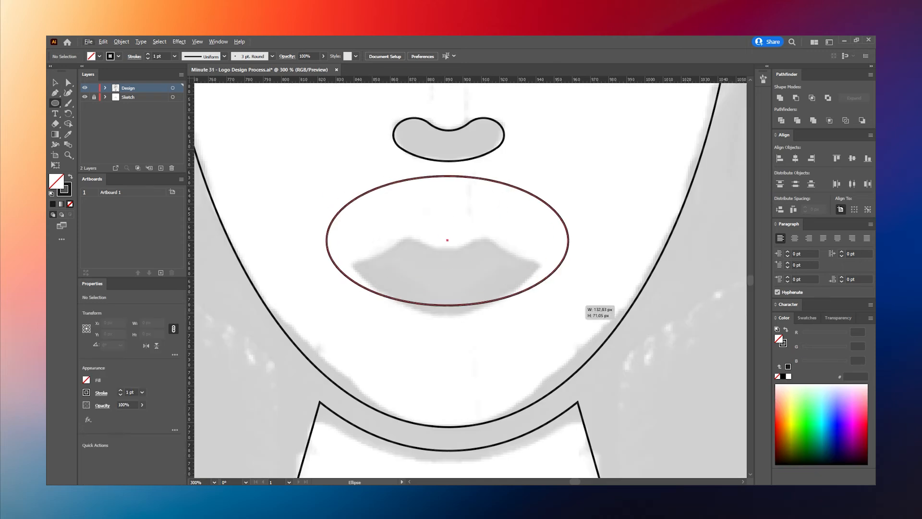
Draw an ellipse over the sketched lips and reshape it to about 113 by 99 px along the lower lip.
{"action": "left_click_drag", "start_coordinate": [568, 305], "coordinate": [564, 317]}
{"action": "key", "text": "v"}
{"action": "left_click_drag", "start_coordinate": [445, 176], "coordinate": [446, 135]}
{"action": "left_click_drag", "start_coordinate": [327, 226], "coordinate": [345, 226]}
{"action": "left_click_drag", "start_coordinate": [547, 226], "coordinate": [550, 226]}
{"action": "left_click", "coordinate": [583, 226]}
Copy the lip ellipse up and to the left so its edge follows the left slope of the upper lip.
{"action": "scroll", "coordinate": [583, 226], "scroll_direction": "down", "scroll_amount": 1}
{"action": "left_click_drag", "start_coordinate": [485, 298], "coordinate": [369, 247]}
{"action": "left_click", "coordinate": [312, 279]}
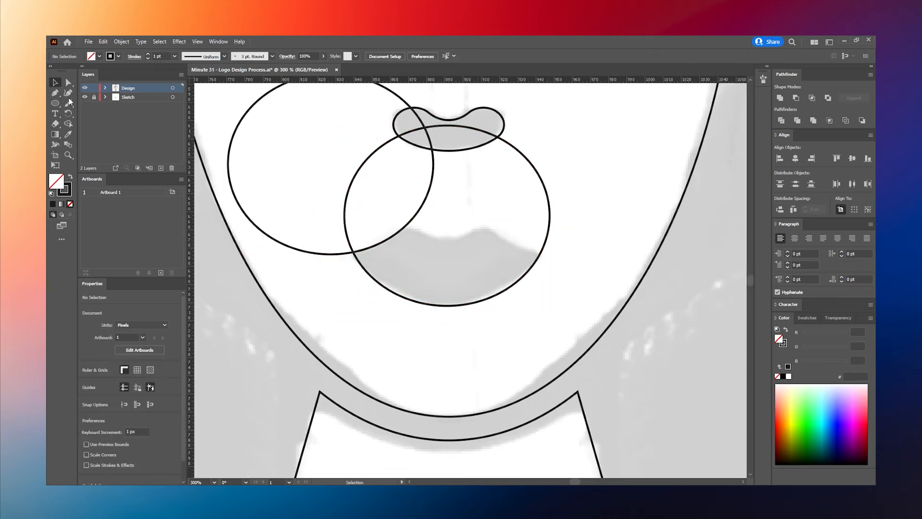
Draw a smaller ellipse above the centre of the lips and fit its lower edge to the upper lip's dip.
{"action": "left_click_drag", "start_coordinate": [55, 103], "coordinate": [96, 113]}
{"action": "left_click_drag", "start_coordinate": [388, 161], "coordinate": [494, 239]}
{"action": "key", "text": "v"}
{"action": "key", "text": "ctrl+shift+a"}
{"action": "scroll", "coordinate": [461, 144], "scroll_direction": "up", "scroll_amount": 1}
{"action": "left_click_drag", "start_coordinate": [436, 270], "coordinate": [443, 266]}
{"action": "left_click_drag", "start_coordinate": [442, 165], "coordinate": [442, 153]}
{"action": "mouse_move", "coordinate": [442, 266]}
{"action": "left_mouse_down"}
{"action": "mouse_move", "coordinate": [441, 258]}
{"action": "mouse_move", "coordinate": [357, 294]}
{"action": "left_mouse_up"}
{"action": "key", "text": "ctrl+shift+a"}
Draw a vertical line through the lips' centre and fill the left half of the lips with the Shape Builder.
{"action": "scroll", "coordinate": [439, 272], "scroll_direction": "down", "scroll_amount": 2}
{"action": "key", "text": "backslash"}
{"action": "scroll", "coordinate": [326, 269], "scroll_direction": "down", "scroll_amount": 1}
{"action": "key", "text": "shift+m"}
{"action": "scroll", "coordinate": [357, 293], "scroll_direction": "up", "scroll_amount": 2}
{"action": "key", "text": "shift+x"}
{"action": "left_click", "coordinate": [447, 281]}
{"action": "left_click", "coordinate": [490, 320]}
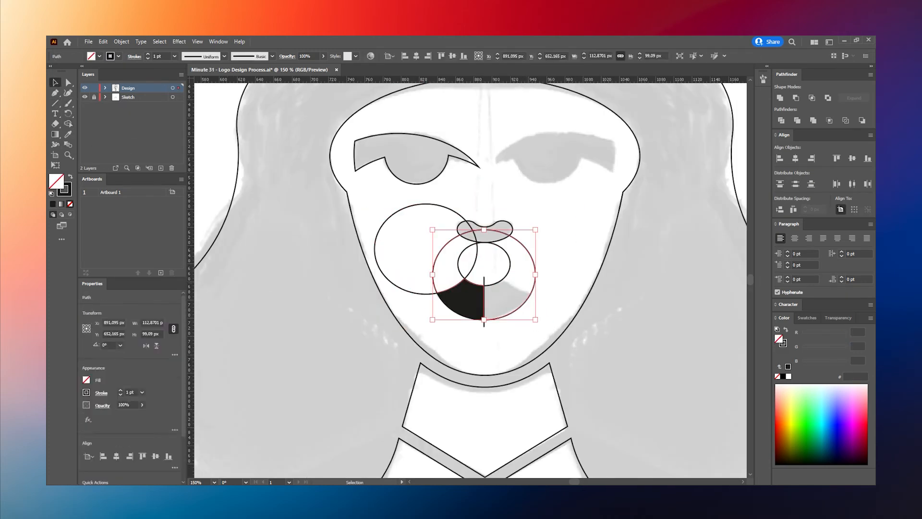
Delete the construction ellipses and the vertical centre line around the lips.
{"action": "key", "text": "Delete"}
{"action": "left_click", "coordinate": [510, 263]}
{"action": "key", "text": "Delete"}
{"action": "left_click", "coordinate": [375, 249]}
{"action": "key", "text": "Delete"}
{"action": "left_click", "coordinate": [484, 323]}
{"action": "key", "text": "Delete"}
{"action": "scroll", "coordinate": [519, 307], "scroll_direction": "up", "scroll_amount": 2}
{"action": "left_click", "coordinate": [391, 264]}
Reflect a copy of the left half of the lips to the right and unite both halves into one shape.
{"action": "key", "text": "a"}
{"action": "scroll", "coordinate": [408, 284], "scroll_direction": "down", "scroll_amount": 3}
{"action": "scroll", "coordinate": [424, 297], "scroll_direction": "up", "scroll_amount": 2}
{"action": "key", "text": "v"}
{"action": "left_click", "coordinate": [420, 276]}
{"action": "left_click", "coordinate": [121, 41]}
{"action": "left_click", "coordinate": [251, 85]}
{"action": "left_click", "coordinate": [417, 319]}
{"action": "mouse_move", "coordinate": [388, 296]}
{"action": "left_mouse_down"}
{"action": "mouse_move", "coordinate": [449, 297]}
{"action": "mouse_move", "coordinate": [615, 242]}
{"action": "left_mouse_up"}
{"action": "scroll", "coordinate": [416, 280], "scroll_direction": "up", "scroll_amount": 4}
{"action": "left_click", "coordinate": [780, 98]}
Draw a circle about 131.5 px wide in the blank area beside the head and a circle about 13.5 px wide touching its right side.
{"action": "scroll", "coordinate": [459, 312], "scroll_direction": "down", "scroll_amount": 6}
{"action": "left_click_drag", "start_coordinate": [308, 243], "coordinate": [361, 297]}
{"action": "left_click", "coordinate": [55, 103]}
{"action": "left_click", "coordinate": [94, 113]}
{"action": "scroll", "coordinate": [374, 286], "scroll_direction": "up", "scroll_amount": 3}
{"action": "mouse_move", "coordinate": [373, 239]}
{"action": "left_mouse_down"}
{"action": "mouse_move", "coordinate": [380, 247]}
{"action": "mouse_move", "coordinate": [342, 238]}
{"action": "left_mouse_up"}
{"action": "key", "text": "v"}
{"action": "scroll", "coordinate": [302, 228], "scroll_direction": "up", "scroll_amount": 2}
{"action": "left_click", "coordinate": [367, 249], "text": "shift"}
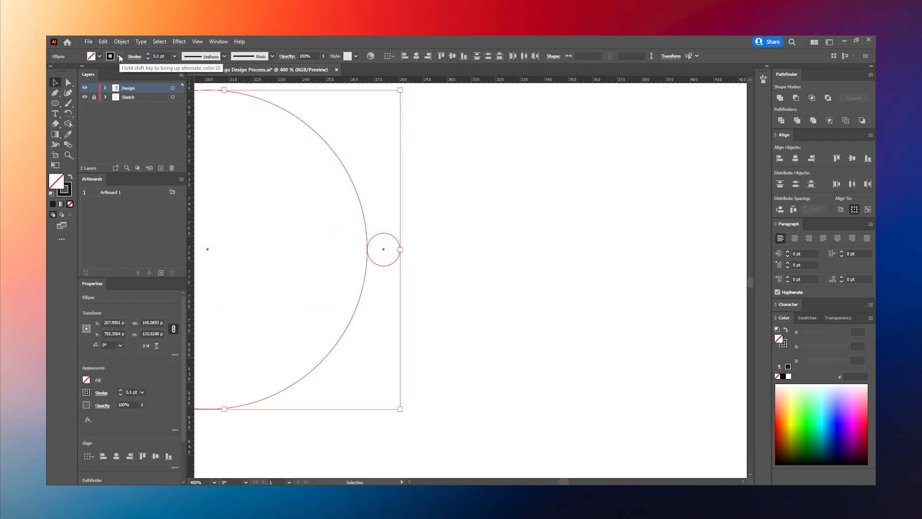
Copy the large circle to the other side of the small circle so that both large circles touch it.
{"action": "left_click", "coordinate": [336, 255]}
{"action": "scroll", "coordinate": [366, 254], "scroll_direction": "up", "scroll_amount": 6}
{"action": "scroll", "coordinate": [391, 311], "scroll_direction": "down", "scroll_amount": 8}
{"action": "left_click_drag", "start_coordinate": [383, 350], "coordinate": [560, 354]}
{"action": "scroll", "coordinate": [401, 314], "scroll_direction": "up", "scroll_amount": 7}
{"action": "left_click_drag", "start_coordinate": [288, 225], "coordinate": [524, 293]}
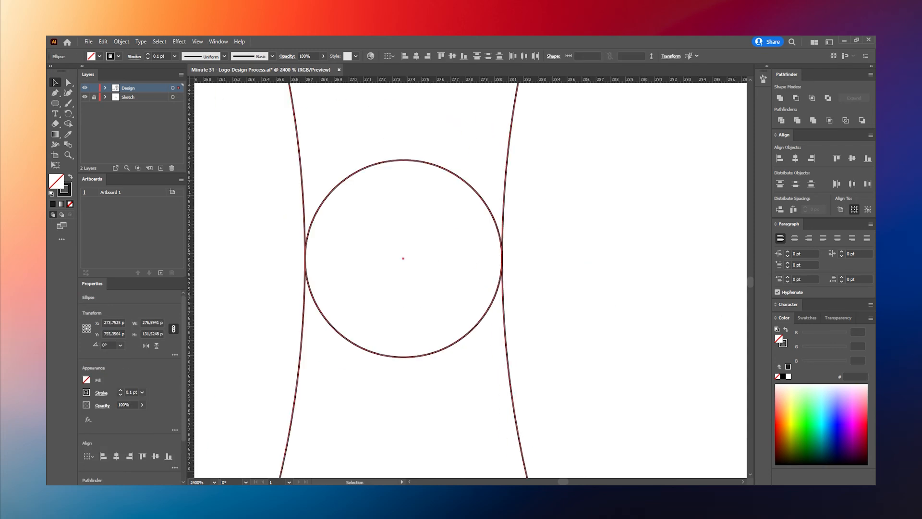
Copy the small circle directly below each of the two large circles.
{"action": "scroll", "coordinate": [382, 218], "scroll_direction": "down", "scroll_amount": 8}
{"action": "left_click", "coordinate": [384, 202]}
{"action": "left_click_drag", "start_coordinate": [384, 219], "coordinate": [384, 222]}
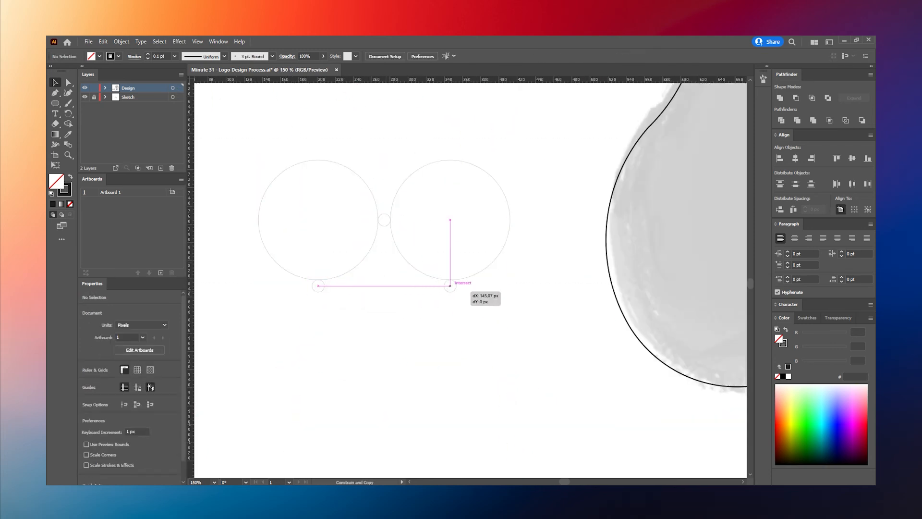
{"action": "left_click_drag", "start_coordinate": [450, 286], "coordinate": [450, 286]}
Copy the row of two large circles and their small middle circle down beneath the lower small circles.
{"action": "left_click", "coordinate": [368, 252]}
{"action": "left_click", "coordinate": [388, 224], "text": "shift"}
{"action": "left_click", "coordinate": [464, 162], "text": "shift"}
{"action": "scroll", "coordinate": [407, 196], "scroll_direction": "down", "scroll_amount": 1}
{"action": "left_click_drag", "start_coordinate": [432, 172], "coordinate": [432, 260]}
Select all the circles and fill the star-shaped space between them with the Shape Builder.
{"action": "left_click_drag", "start_coordinate": [466, 366], "coordinate": [282, 169]}
{"action": "key", "text": "shift+m"}
{"action": "left_click", "coordinate": [391, 255]}
{"action": "key", "text": "v"}
{"action": "left_click", "coordinate": [480, 362]}
Merge the four small circles into the points of the central star with the Shape Builder.
{"action": "left_click_drag", "start_coordinate": [480, 363], "coordinate": [298, 166]}
{"action": "scroll", "coordinate": [311, 240], "scroll_direction": "up", "scroll_amount": 1}
{"action": "key", "text": "shift+m"}
{"action": "left_click_drag", "start_coordinate": [431, 221], "coordinate": [431, 197]}
{"action": "left_click_drag", "start_coordinate": [392, 263], "coordinate": [366, 263]}
{"action": "left_click_drag", "start_coordinate": [473, 263], "coordinate": [498, 263]}
{"action": "left_click_drag", "start_coordinate": [432, 305], "coordinate": [431, 329]}
Separate the finished star from its construction circles and place it over the left lobe of the hair.
{"action": "key", "text": "v"}
{"action": "scroll", "coordinate": [231, 217], "scroll_direction": "down", "scroll_amount": 2}
{"action": "left_click_drag", "start_coordinate": [320, 238], "coordinate": [447, 352]}
{"action": "left_click_drag", "start_coordinate": [384, 300], "coordinate": [269, 185]}
{"action": "left_click_drag", "start_coordinate": [503, 229], "coordinate": [481, 219]}
{"action": "left_click", "coordinate": [70, 205]}
{"action": "scroll", "coordinate": [470, 240], "scroll_direction": "down", "scroll_amount": 1}
{"action": "left_click", "coordinate": [381, 286]}
{"action": "scroll", "coordinate": [381, 286], "scroll_direction": "up", "scroll_amount": 1}
Match the star's appearance to the head outline with the Eyedropper and scale the star down slightly.
{"action": "key", "text": "i"}
{"action": "left_click", "coordinate": [380, 319]}
{"action": "key", "text": "v"}
{"action": "scroll", "coordinate": [355, 336], "scroll_direction": "down", "scroll_amount": 1}
{"action": "scroll", "coordinate": [387, 270], "scroll_direction": "up", "scroll_amount": 1}
{"action": "left_click", "coordinate": [382, 290]}
{"action": "left_click_drag", "start_coordinate": [402, 310], "coordinate": [397, 310]}
{"action": "left_click", "coordinate": [422, 388]}
{"action": "scroll", "coordinate": [423, 388], "scroll_direction": "down", "scroll_amount": 1}
{"action": "scroll", "coordinate": [433, 392], "scroll_direction": "up", "scroll_amount": 1}
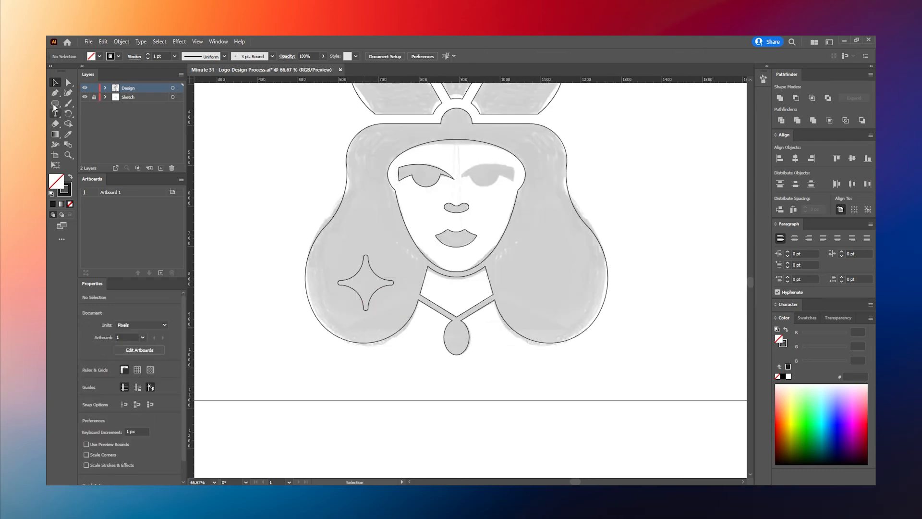
Draw a helper circle over the left lobe of the hair and fit it to the lobe's curve.
{"action": "left_click", "coordinate": [55, 103]}
{"action": "left_click_drag", "start_coordinate": [366, 283], "coordinate": [353, 224]}
{"action": "key", "text": "v"}
{"action": "scroll", "coordinate": [381, 269], "scroll_direction": "up", "scroll_amount": 1}
{"action": "left_click_drag", "start_coordinate": [446, 291], "coordinate": [440, 291]}
Centre the star horizontally and vertically on the helper circle, and delete the circle.
{"action": "left_click", "coordinate": [398, 290], "text": "shift"}
{"action": "left_click", "coordinate": [415, 55]}
{"action": "left_click", "coordinate": [452, 55]}
{"action": "scroll", "coordinate": [394, 351], "scroll_direction": "up", "scroll_amount": 2}
{"action": "scroll", "coordinate": [378, 406], "scroll_direction": "down", "scroll_amount": 4}
{"action": "left_click", "coordinate": [378, 407]}
{"action": "left_click", "coordinate": [377, 323]}
{"action": "key", "text": "Delete"}
{"action": "scroll", "coordinate": [369, 303], "scroll_direction": "down", "scroll_amount": 2}
{"action": "scroll", "coordinate": [361, 377], "scroll_direction": "up", "scroll_amount": 1}
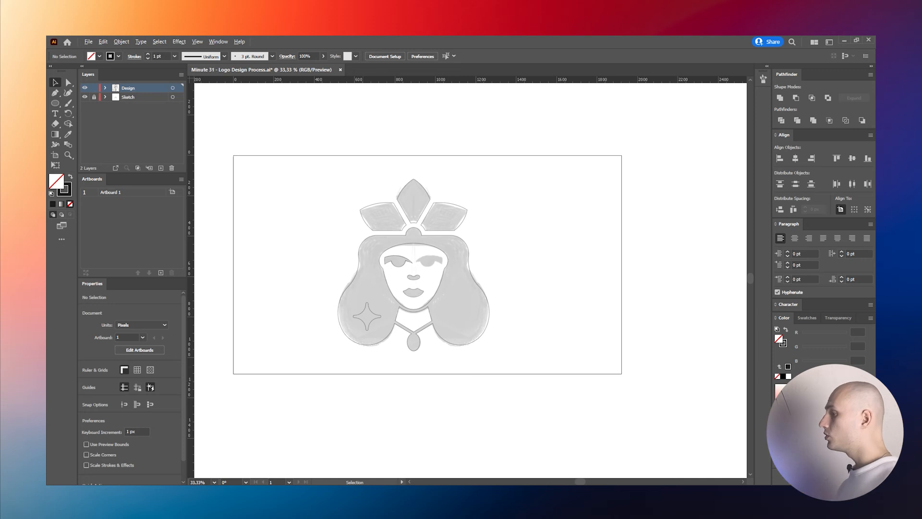
Reflect a copy of the left eye and star about the vertical axis and move it to the right half of the head.
{"action": "scroll", "coordinate": [380, 310], "scroll_direction": "up", "scroll_amount": 2}
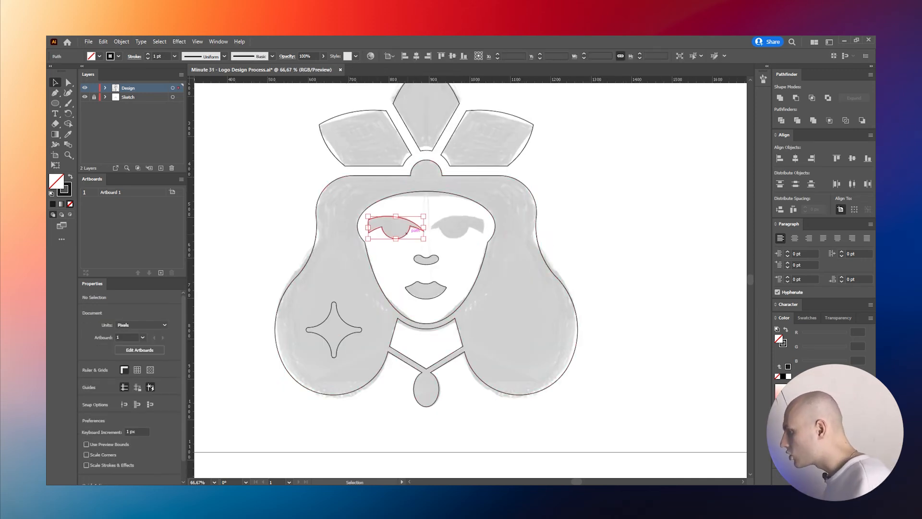
{"action": "left_click", "coordinate": [359, 330], "text": "shift"}
{"action": "left_click", "coordinate": [124, 41]}
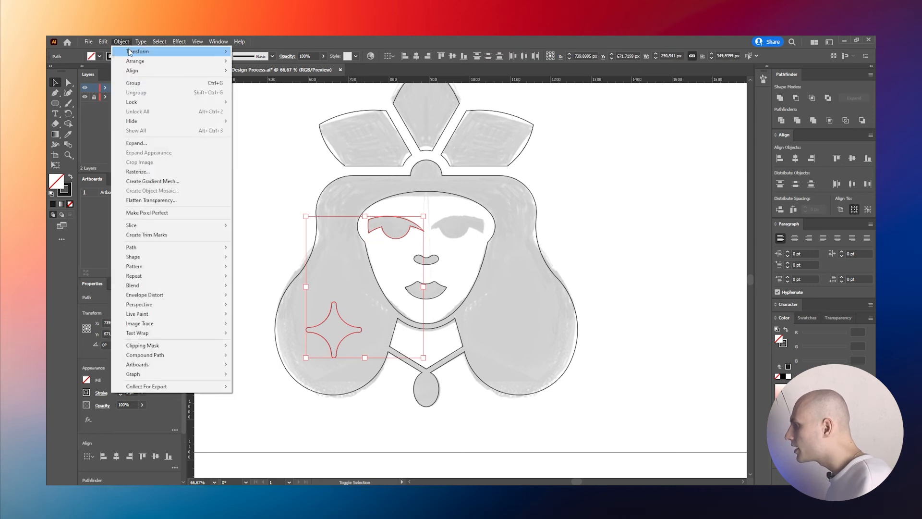
{"action": "mouse_move", "coordinate": [212, 50]}
{"action": "left_click", "coordinate": [269, 83]}
{"action": "left_click", "coordinate": [416, 319]}
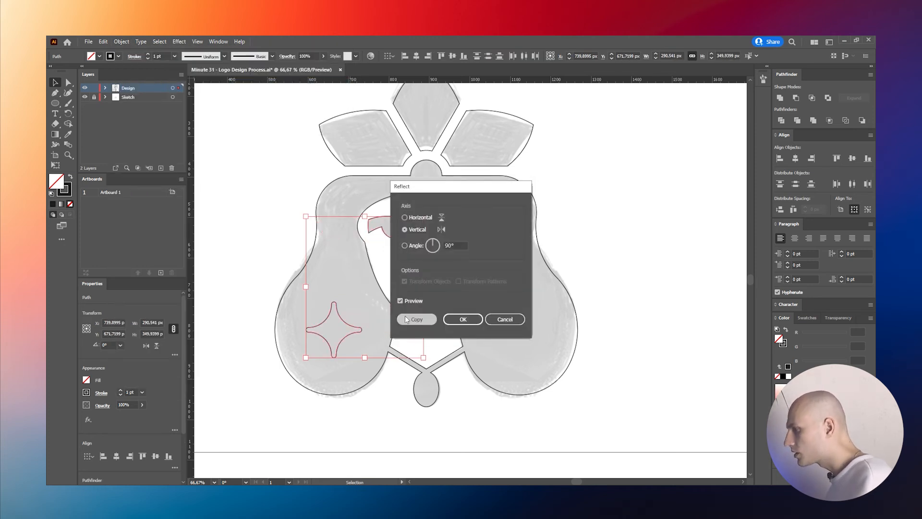
{"action": "left_click_drag", "start_coordinate": [357, 228], "coordinate": [472, 227]}
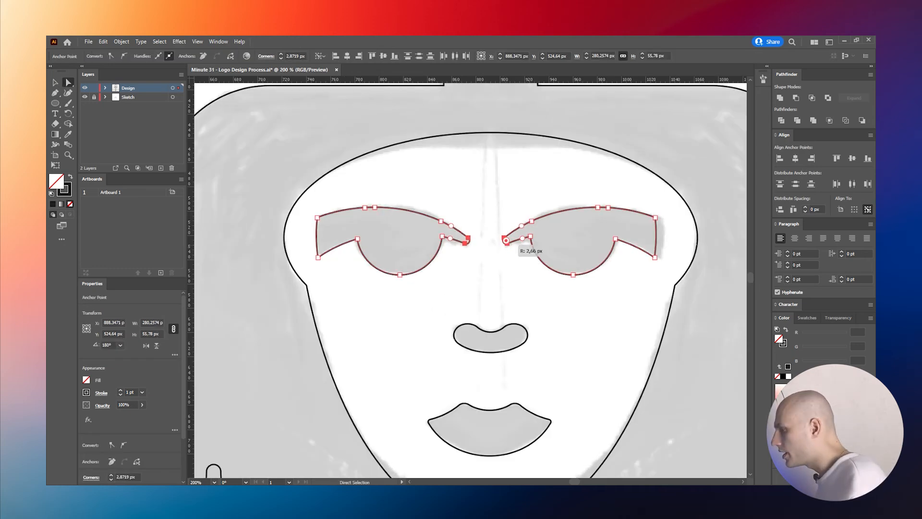
Round the inner corners of both eyes by about 2.7 px.
{"action": "left_click_drag", "start_coordinate": [506, 240], "coordinate": [507, 240]}
{"action": "left_click", "coordinate": [500, 291]}
{"action": "scroll", "coordinate": [500, 291], "scroll_direction": "down", "scroll_amount": 4}
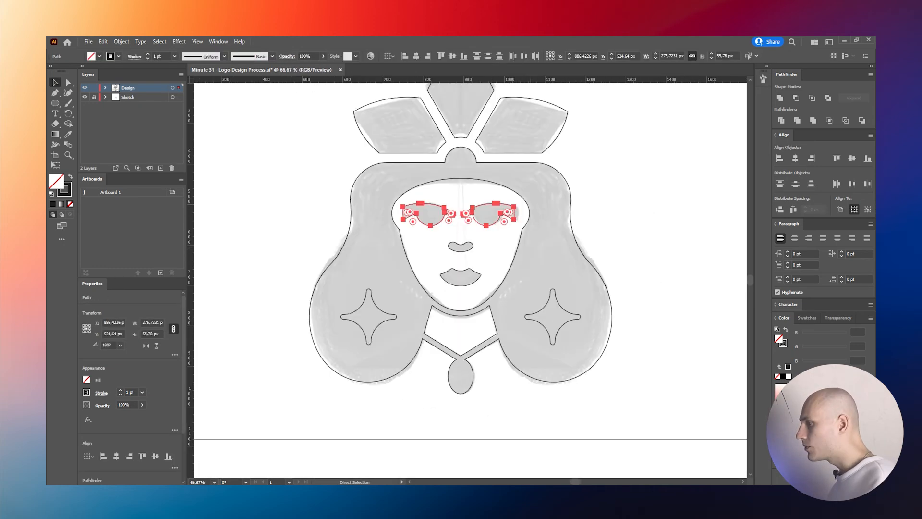
Group the two stars in the hair.
{"action": "key", "text": "v"}
{"action": "left_click", "coordinate": [461, 207]}
{"action": "left_click", "coordinate": [580, 316]}
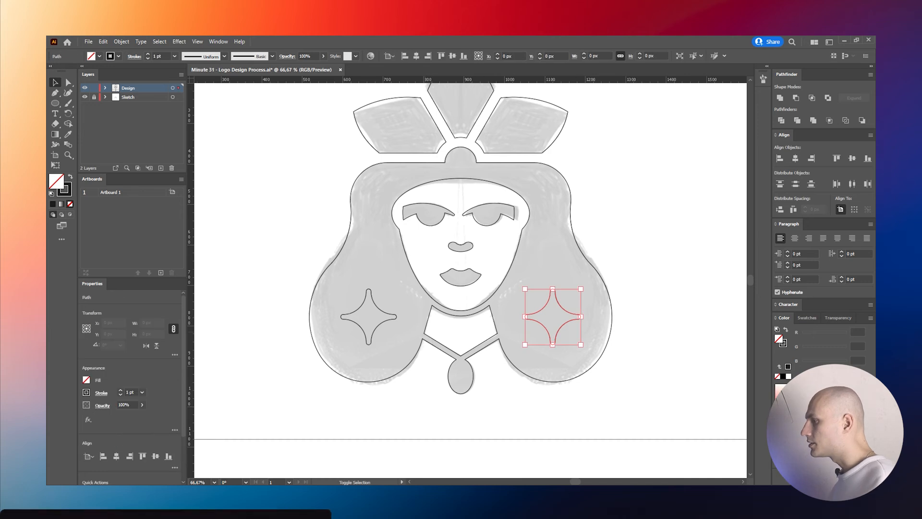
{"action": "left_click", "coordinate": [396, 317], "text": "shift"}
{"action": "key", "text": "ctrl+g"}
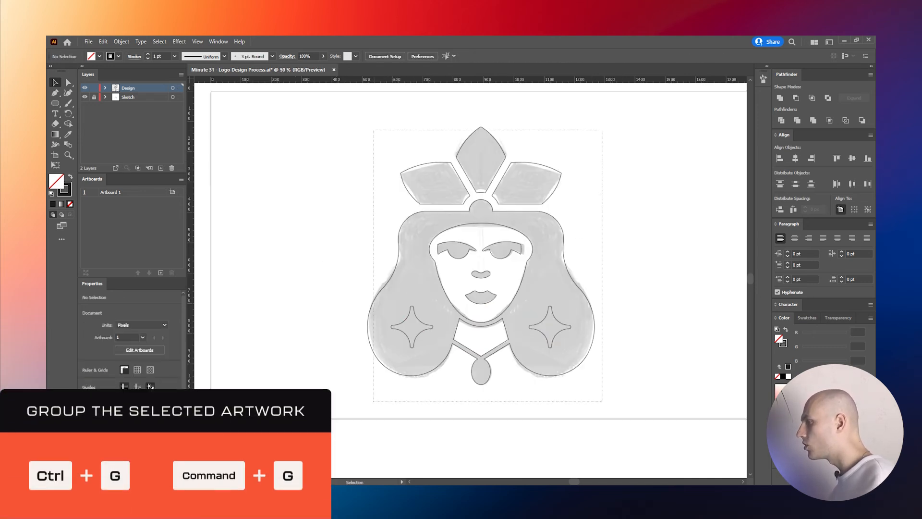
Align all the logo's shapes to a common horizontal centre.
{"action": "key", "text": "ctrl+a"}
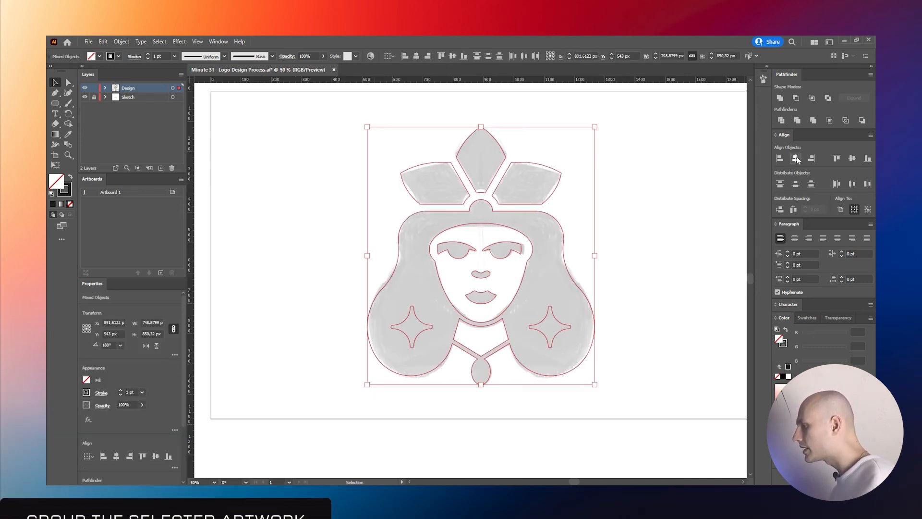
{"action": "key", "text": "ctrl+shift+a"}
{"action": "scroll", "coordinate": [533, 368], "scroll_direction": "down", "scroll_amount": 1}
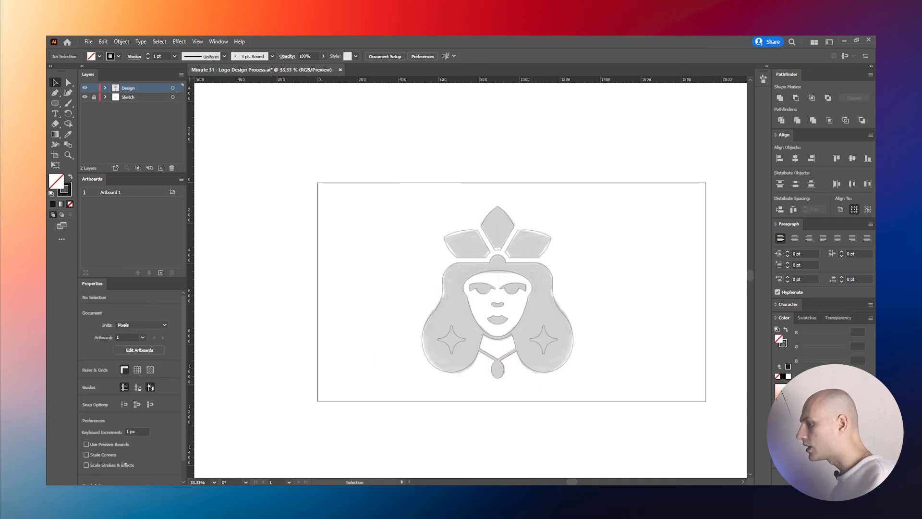
{"action": "scroll", "coordinate": [548, 389], "scroll_direction": "up", "scroll_amount": 1}
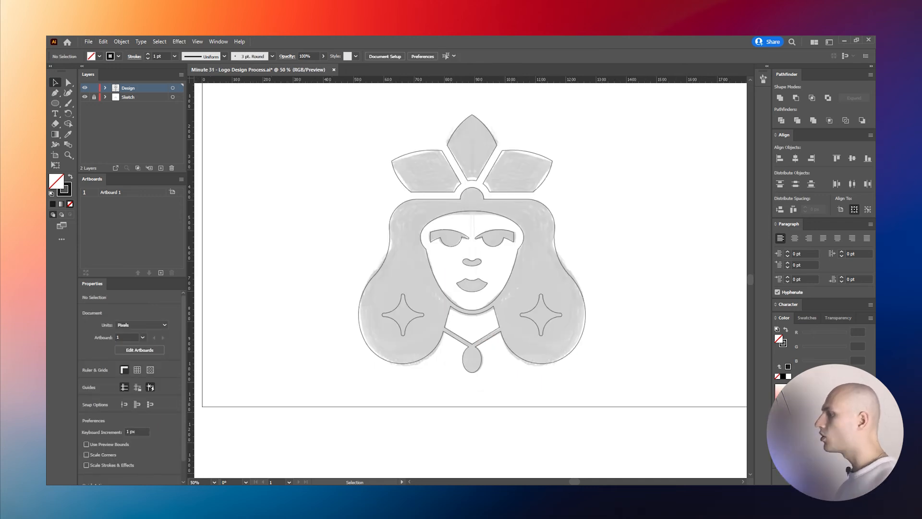
{"action": "scroll", "coordinate": [476, 241], "scroll_direction": "up", "scroll_amount": 2}
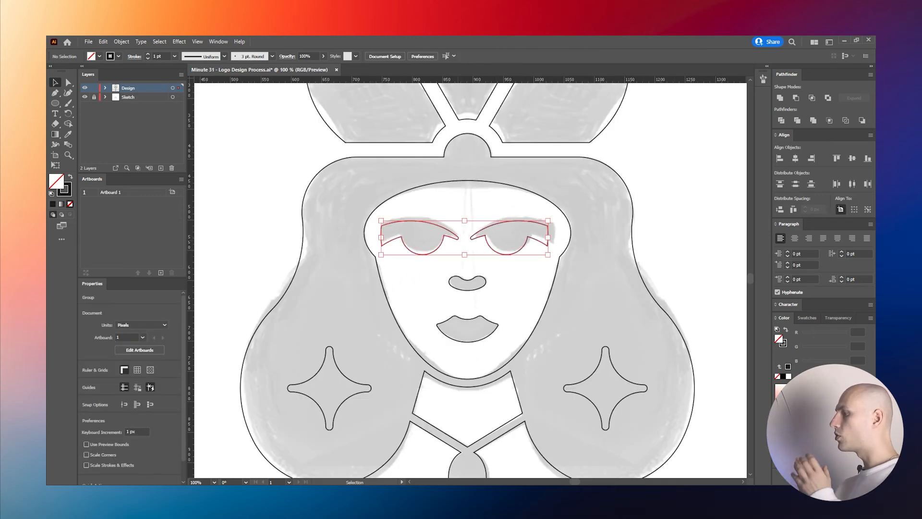
Nudge the grouped eyes to the right and down in small increments.
{"action": "key", "text": "Right"}
{"action": "key", "text": "Right"}
{"action": "key", "text": "Right"}
{"action": "key", "text": "Right"}
{"action": "key", "text": "Right"}
{"action": "key", "text": "Down"}
{"action": "key", "text": "Down"}
{"action": "key", "text": "Down"}
{"action": "key", "text": "Down"}
{"action": "key", "text": "Down"}
{"action": "scroll", "coordinate": [566, 288], "scroll_direction": "down", "scroll_amount": 3}
{"action": "left_click", "coordinate": [566, 289]}
{"action": "left_click", "coordinate": [547, 276]}
{"action": "left_click", "coordinate": [565, 288]}
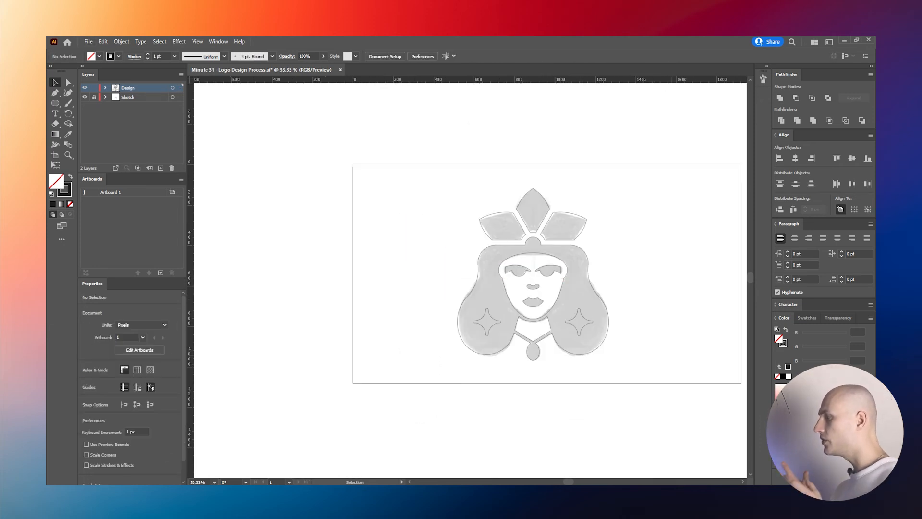
Cut both star shapes out of the filled hair with the Shape Builder.
{"action": "key", "text": "ctrl+0"}
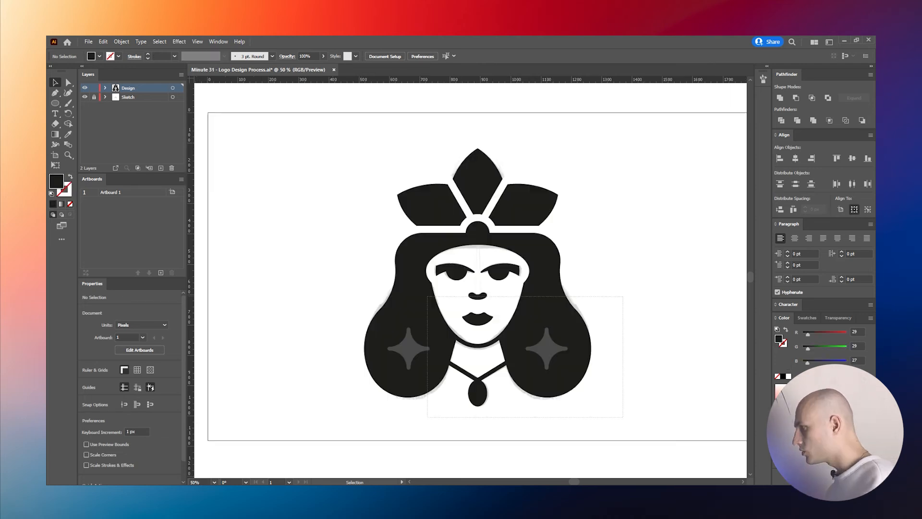
{"action": "key", "text": "ctrl+a"}
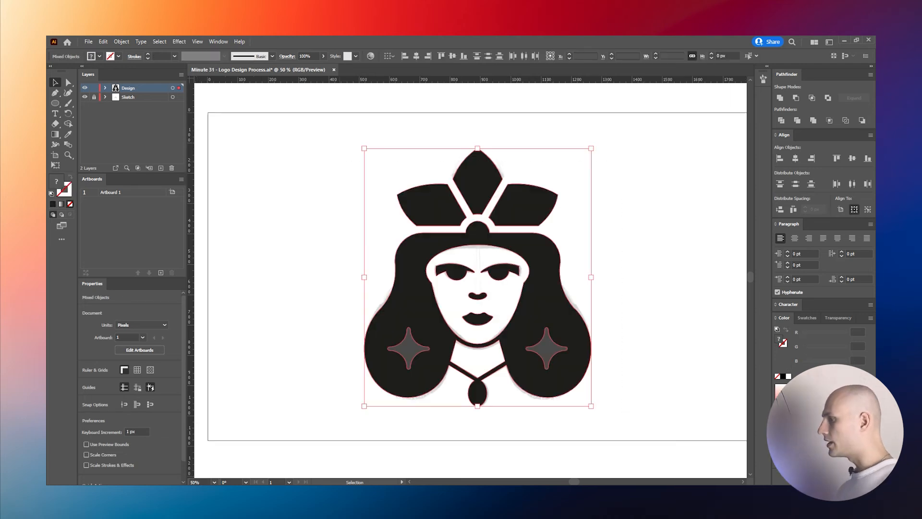
{"action": "left_click", "coordinate": [69, 123]}
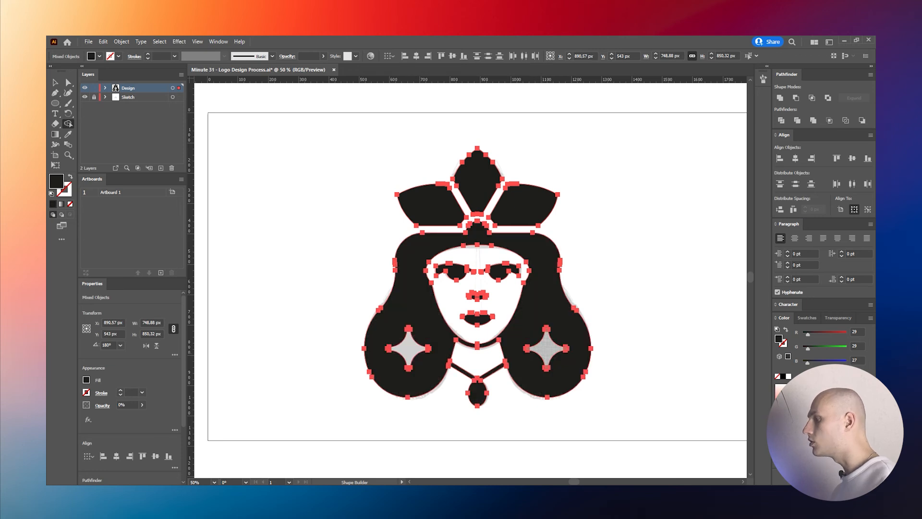
{"action": "left_click", "coordinate": [55, 83]}
{"action": "key", "text": "ctrl+shift+a"}
{"action": "key", "text": "ctrl+minus"}
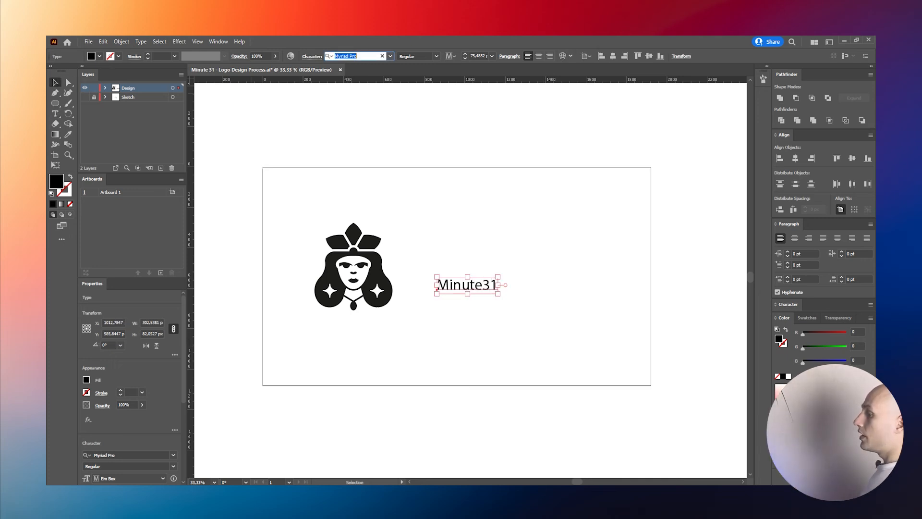
Set the Minute31 text in Yeseva One Regular, and enlarge and position it beside the emblem.
{"action": "type", "text": "ese"}
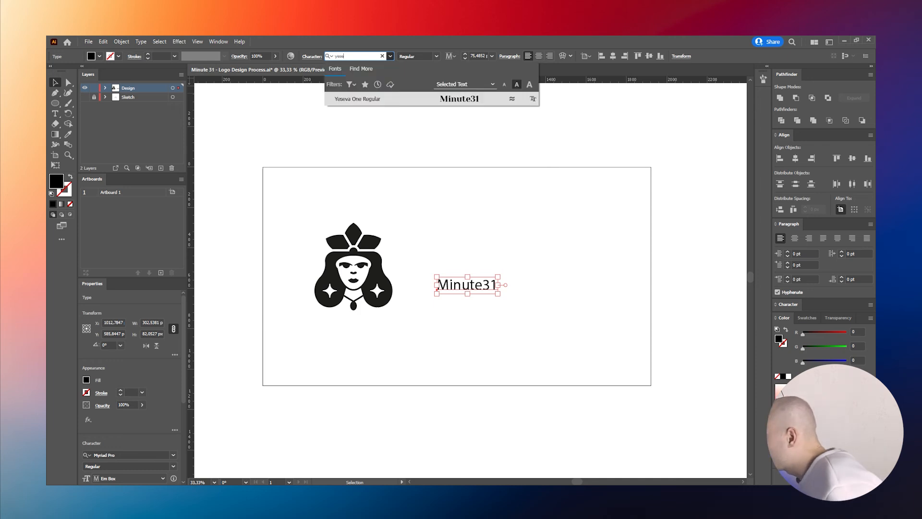
{"action": "left_click", "coordinate": [399, 99]}
{"action": "left_click_drag", "start_coordinate": [510, 285], "coordinate": [621, 297]}
{"action": "left_click_drag", "start_coordinate": [543, 283], "coordinate": [524, 275]}
{"action": "left_click_drag", "start_coordinate": [391, 326], "coordinate": [323, 271]}
{"action": "left_click", "coordinate": [403, 317]}
{"action": "left_click_drag", "start_coordinate": [560, 285], "coordinate": [552, 283]}
{"action": "left_click", "coordinate": [605, 365]}
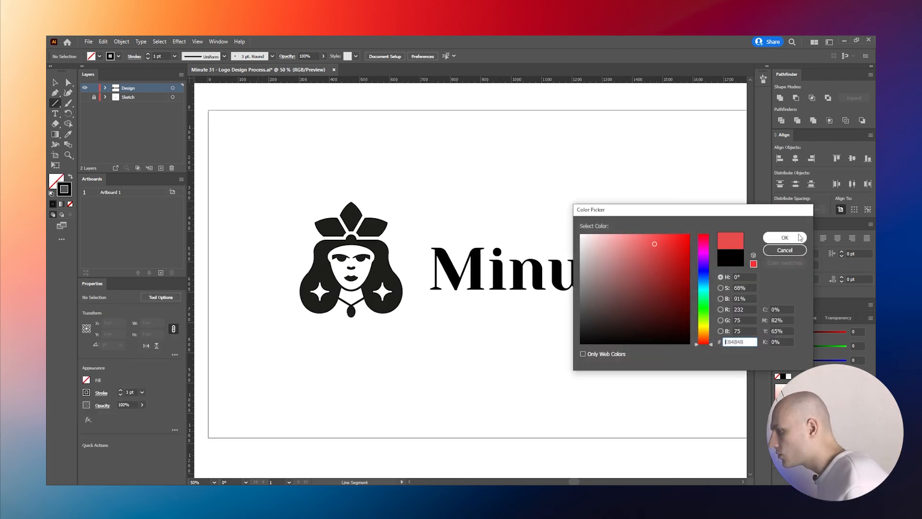
Scale the Minute31 lettering to fit between two E84B4B guide lines drawn at the top of the face and the necklace's low point.
{"action": "left_click", "coordinate": [784, 238]}
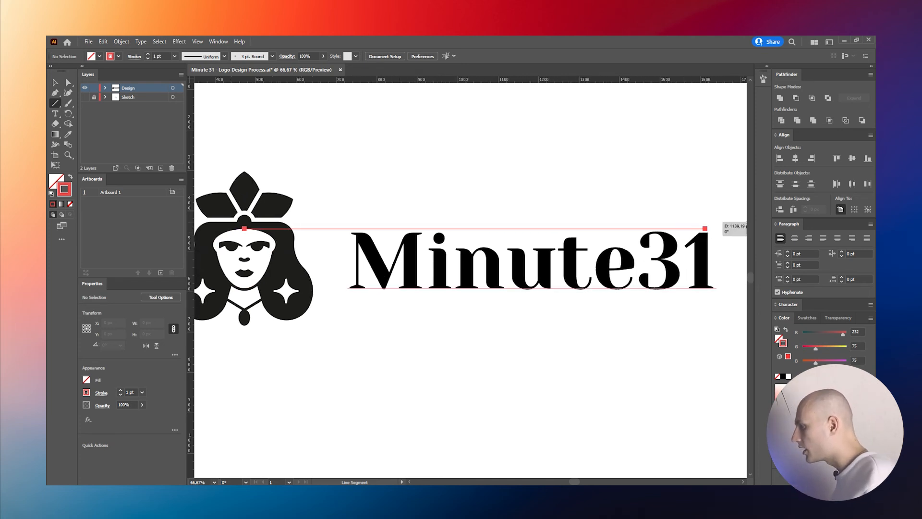
{"action": "left_click_drag", "start_coordinate": [358, 229], "coordinate": [358, 301]}
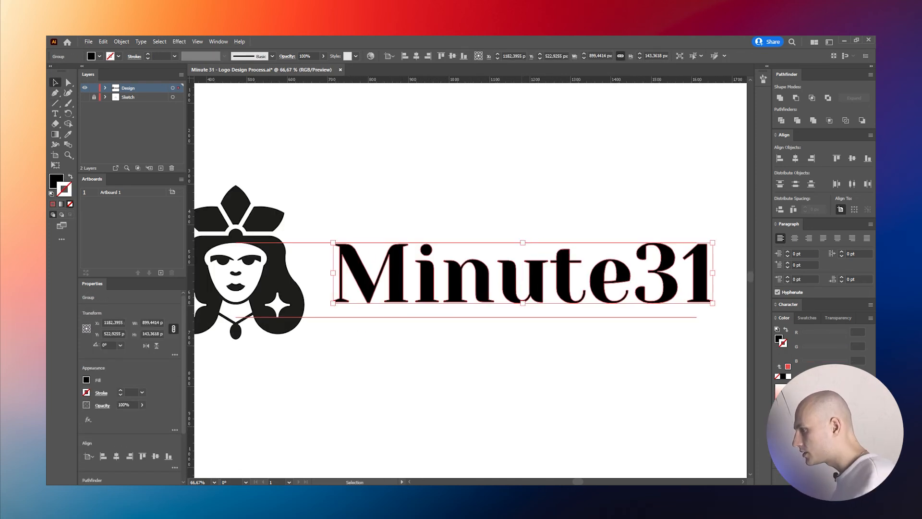
{"action": "left_click_drag", "start_coordinate": [523, 303], "coordinate": [523, 317]}
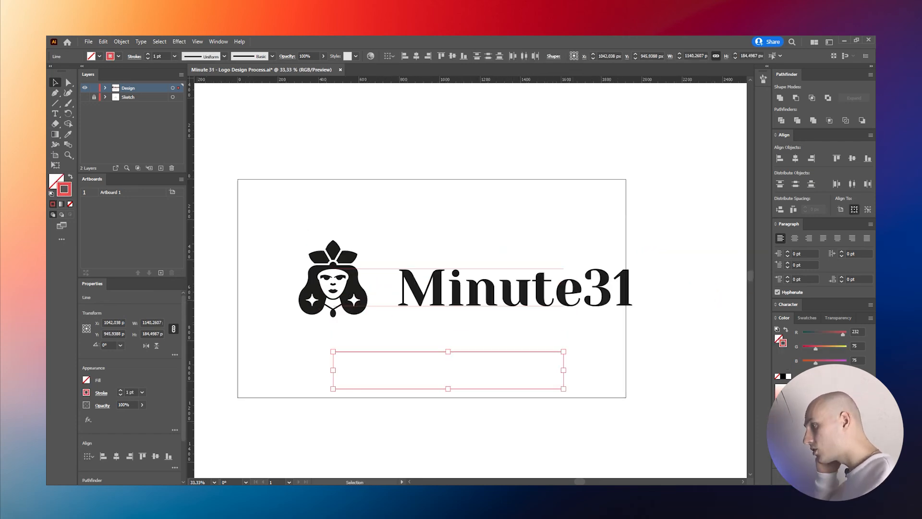
Rotate the copied pair of guide lines to vertical and add a third line evenly spaced between them.
{"action": "left_click_drag", "start_coordinate": [569, 377], "coordinate": [468, 278]}
{"action": "key", "text": "ctrl+shift+a"}
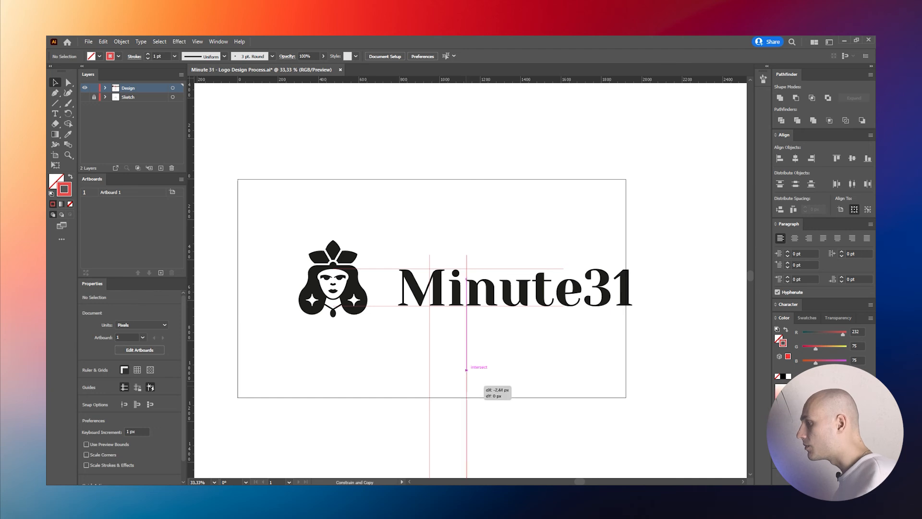
{"action": "left_click_drag", "start_coordinate": [449, 370], "coordinate": [449, 370]}
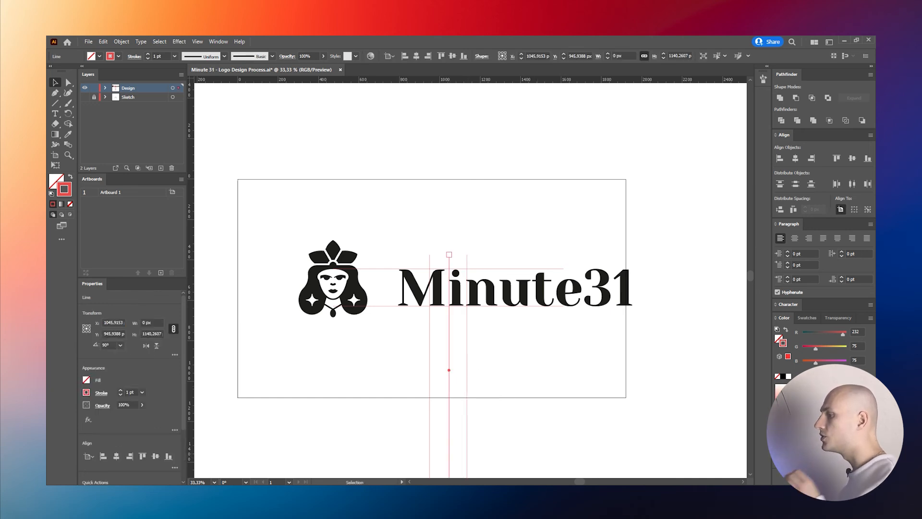
{"action": "left_click_drag", "start_coordinate": [485, 345], "coordinate": [418, 375]}
{"action": "left_click", "coordinate": [793, 209]}
{"action": "key", "text": "ctrl+shift+a"}
Delete the outermost vertical line and use the remaining pair to set the gap between emblem and lettering.
{"action": "left_click", "coordinate": [467, 370]}
{"action": "key", "text": "Delete"}
{"action": "left_click_drag", "start_coordinate": [468, 345], "coordinate": [422, 375]}
{"action": "left_click_drag", "start_coordinate": [448, 418], "coordinate": [431, 293]}
Delete the vertical spacing lines and the horizontal guide lines across the logo.
{"action": "scroll", "coordinate": [386, 275], "scroll_direction": "up", "scroll_amount": 2}
{"action": "left_click", "coordinate": [445, 406]}
{"action": "scroll", "coordinate": [445, 406], "scroll_direction": "down", "scroll_amount": 3}
{"action": "key", "text": "Delete"}
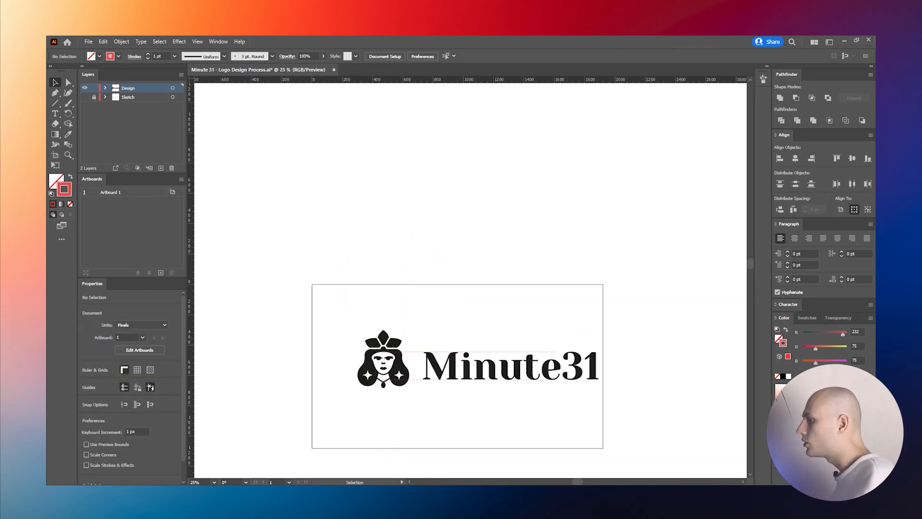
{"action": "left_click_drag", "start_coordinate": [406, 340], "coordinate": [418, 386]}
{"action": "key", "text": "Delete"}
Scale the emblem and lettering down together and centre them on the artboard.
{"action": "key", "text": "ctrl+a"}
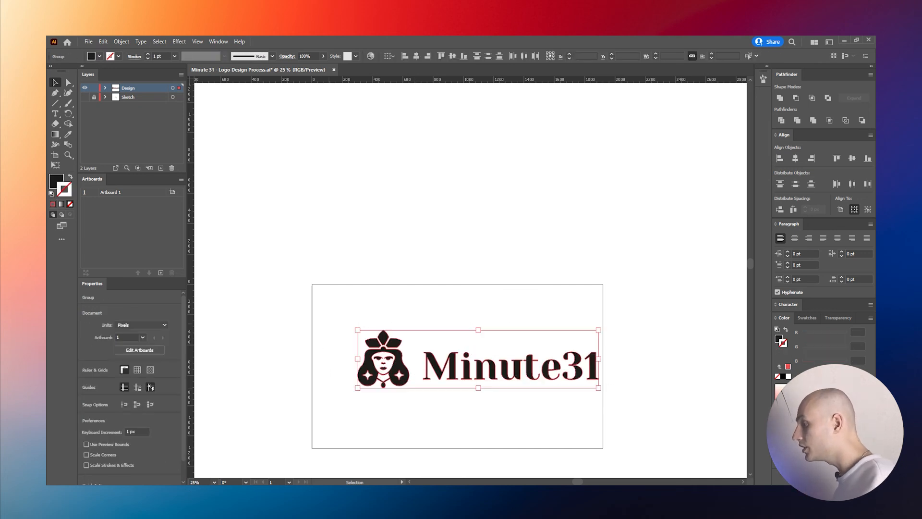
{"action": "left_click_drag", "start_coordinate": [600, 359], "coordinate": [510, 359]}
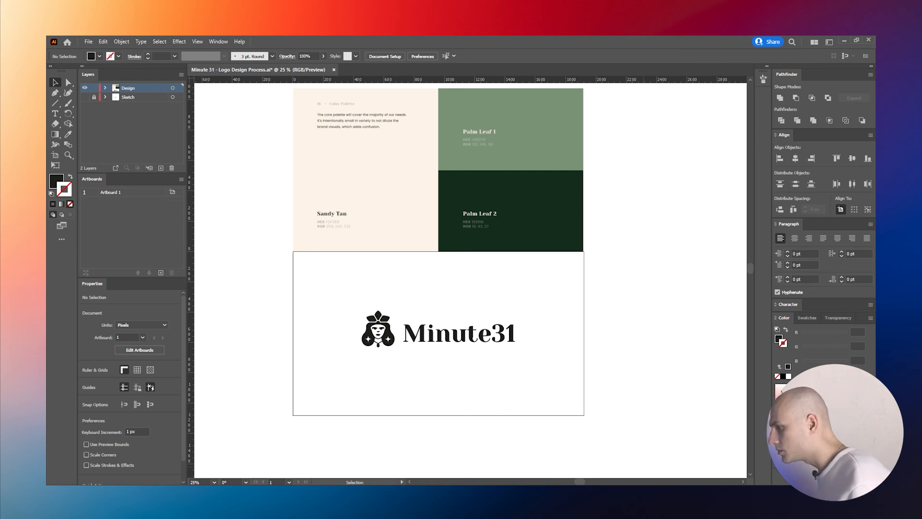
Fill the emblem with the Palm Leaf 1 green and the lettering with the dark Palm Leaf 2 green.
{"action": "left_click", "coordinate": [378, 329]}
{"action": "key", "text": "i"}
{"action": "left_click", "coordinate": [534, 129]}
{"action": "key", "text": "v"}
{"action": "key", "text": "ctrl+shift+a"}
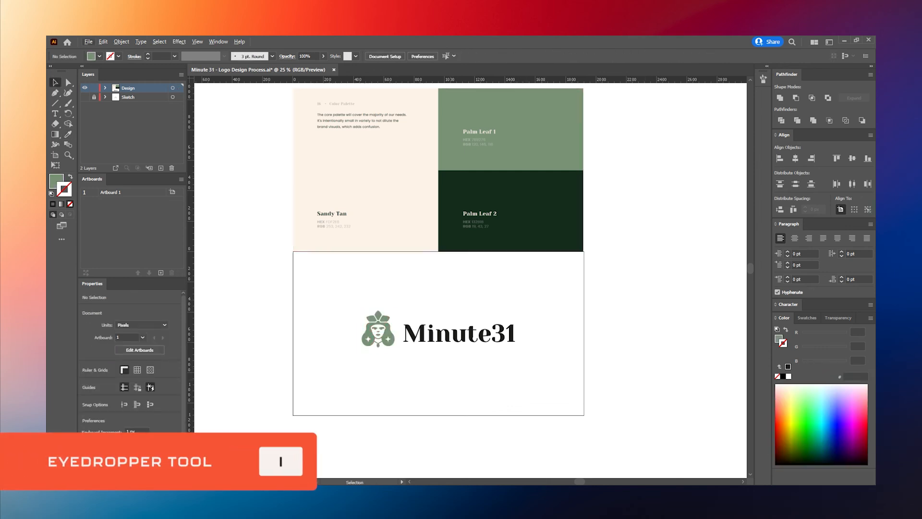
{"action": "left_click", "coordinate": [472, 334]}
{"action": "key", "text": "i"}
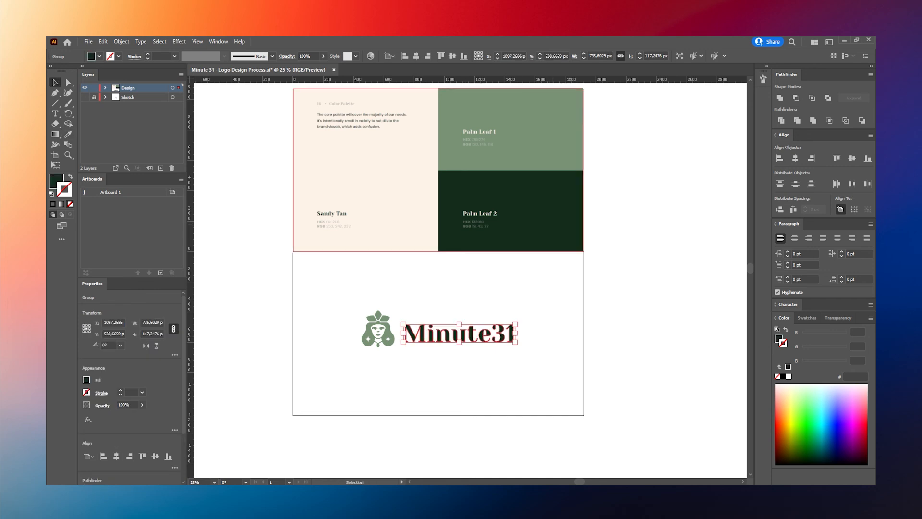
Send the 1920 × 1080 px Sandy Tan rectangle behind the logo as a background covering the artboard.
{"action": "left_click", "coordinate": [121, 41]}
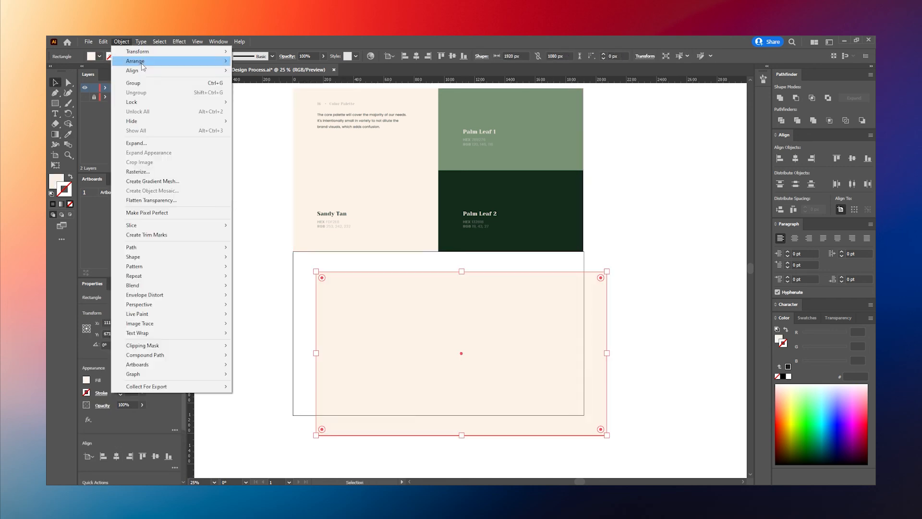
{"action": "mouse_move", "coordinate": [154, 59]}
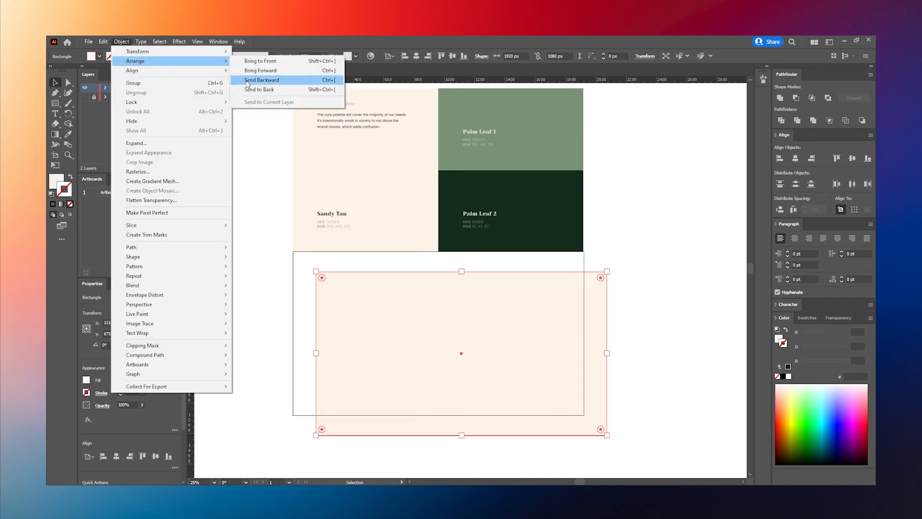
{"action": "left_click", "coordinate": [272, 85]}
{"action": "key", "text": "ctrl+0"}
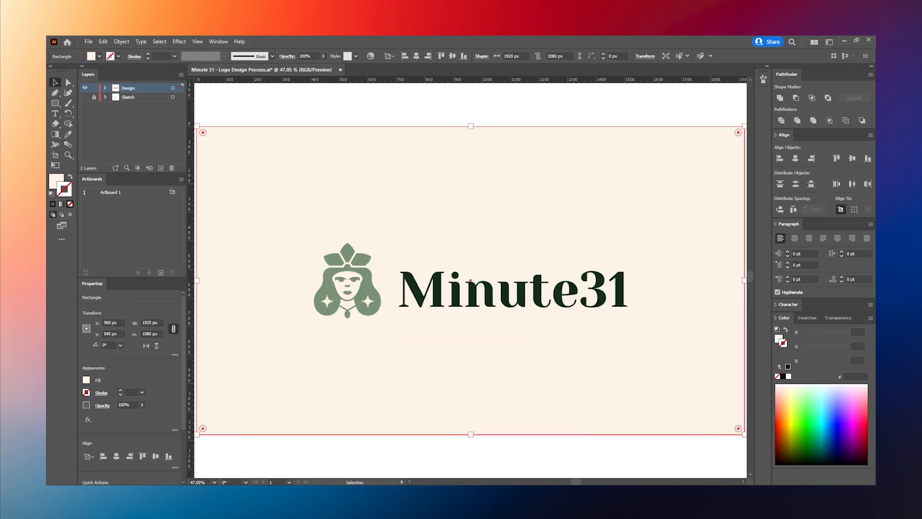
Move the logo and its background above the artboard and copy the tan rectangle down over the artboard.
{"action": "key", "text": "ctrl+shift+a"}
{"action": "scroll", "coordinate": [500, 314], "scroll_direction": "down", "scroll_amount": 2}
{"action": "scroll", "coordinate": [511, 332], "scroll_direction": "down", "scroll_amount": 2}
{"action": "left_click_drag", "start_coordinate": [547, 337], "coordinate": [548, 247]}
{"action": "left_click_drag", "start_coordinate": [547, 338], "coordinate": [438, 280]}
{"action": "key", "text": "Delete"}
{"action": "scroll", "coordinate": [585, 348], "scroll_direction": "up", "scroll_amount": 1}
{"action": "left_click_drag", "start_coordinate": [543, 216], "coordinate": [542, 365]}
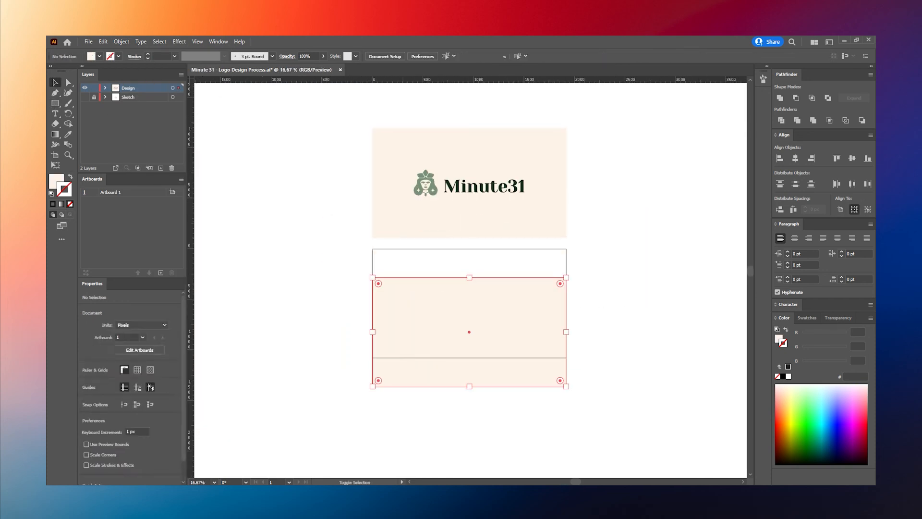
Align the tan rectangle to the artboard and halve its width so it fills the left half.
{"action": "left_click", "coordinate": [795, 158]}
{"action": "left_click", "coordinate": [851, 158]}
{"action": "left_click_drag", "start_coordinate": [513, 56], "coordinate": [527, 61]}
{"action": "type", "text": "/2"}
{"action": "key", "text": "Return"}
{"action": "left_click", "coordinate": [780, 158]}
Copy the tan panel to the artboard's right half, divide it into stacked thirds and colour two with the logo's greens.
{"action": "left_click_drag", "start_coordinate": [452, 303], "coordinate": [515, 303]}
{"action": "key", "text": "Return"}
{"action": "left_click_drag", "start_coordinate": [517, 263], "coordinate": [516, 339]}
{"action": "key", "text": "i"}
{"action": "left_click", "coordinate": [458, 187]}
{"action": "scroll", "coordinate": [499, 263], "scroll_direction": "up", "scroll_amount": 1}
{"action": "left_click", "coordinate": [525, 323], "text": "ctrl"}
{"action": "left_click", "coordinate": [389, 149]}
Place the logo on the upper right panel and delete the leftover background above the artboard.
{"action": "scroll", "coordinate": [443, 206], "scroll_direction": "down", "scroll_amount": 2}
{"action": "key", "text": "v"}
{"action": "left_click_drag", "start_coordinate": [449, 174], "coordinate": [513, 238]}
{"action": "scroll", "coordinate": [460, 233], "scroll_direction": "up", "scroll_amount": 2}
{"action": "left_click", "coordinate": [449, 174]}
{"action": "key", "text": "Delete"}
{"action": "left_click", "coordinate": [574, 223]}
{"action": "scroll", "coordinate": [582, 220], "scroll_direction": "up", "scroll_amount": 8}
{"action": "scroll", "coordinate": [539, 242], "scroll_direction": "down", "scroll_amount": 8}
Set the green panels beside the artboard and duplicate the tan logo panel into the middle and lower thirds, aligned to the artboard.
{"action": "left_click_drag", "start_coordinate": [468, 344], "coordinate": [640, 344]}
{"action": "left_click_drag", "start_coordinate": [484, 264], "coordinate": [484, 318]}
{"action": "key", "text": "ctrl+z"}
{"action": "scroll", "coordinate": [448, 276], "scroll_direction": "up", "scroll_amount": 1}
{"action": "left_click", "coordinate": [484, 269]}
{"action": "key", "text": "ctrl+z"}
{"action": "left_click_drag", "start_coordinate": [484, 269], "coordinate": [484, 331]}
{"action": "key", "text": "ctrl+d"}
{"action": "left_click", "coordinate": [867, 158]}
{"action": "left_click", "coordinate": [484, 323]}
{"action": "left_click", "coordinate": [852, 158]}
{"action": "scroll", "coordinate": [374, 268], "scroll_direction": "down", "scroll_amount": 2}
Fill the middle panel's background with Palm Leaf 1 green and its logo with Sandy Tan.
{"action": "double_click", "coordinate": [423, 310]}
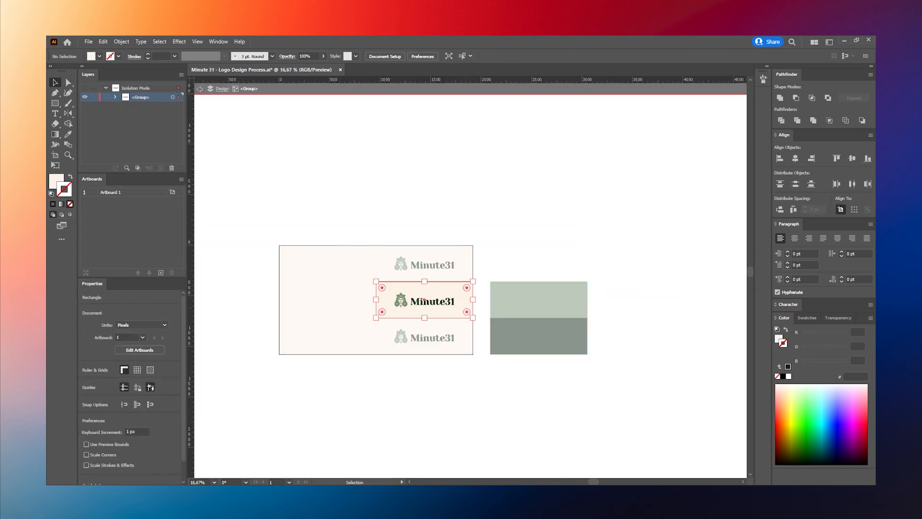
{"action": "left_click", "coordinate": [528, 301]}
{"action": "scroll", "coordinate": [434, 325], "scroll_direction": "up", "scroll_amount": 2}
{"action": "left_click", "coordinate": [456, 281]}
Fill the lower panel's background with dark Palm Leaf 2 green and its whole logo with Sandy Tan.
{"action": "double_click", "coordinate": [416, 369]}
{"action": "left_click", "coordinate": [416, 370]}
{"action": "key", "text": "i"}
{"action": "left_click", "coordinate": [643, 347]}
{"action": "left_click", "coordinate": [368, 346], "text": "ctrl"}
{"action": "left_click", "coordinate": [643, 274]}
{"action": "key", "text": "v"}
{"action": "key", "text": "Escape"}
{"action": "key", "text": "i"}
{"action": "left_click", "coordinate": [298, 346]}
{"action": "key", "text": "ctrl+z"}
{"action": "double_click", "coordinate": [416, 350], "text": "ctrl"}
{"action": "left_click", "coordinate": [298, 347]}
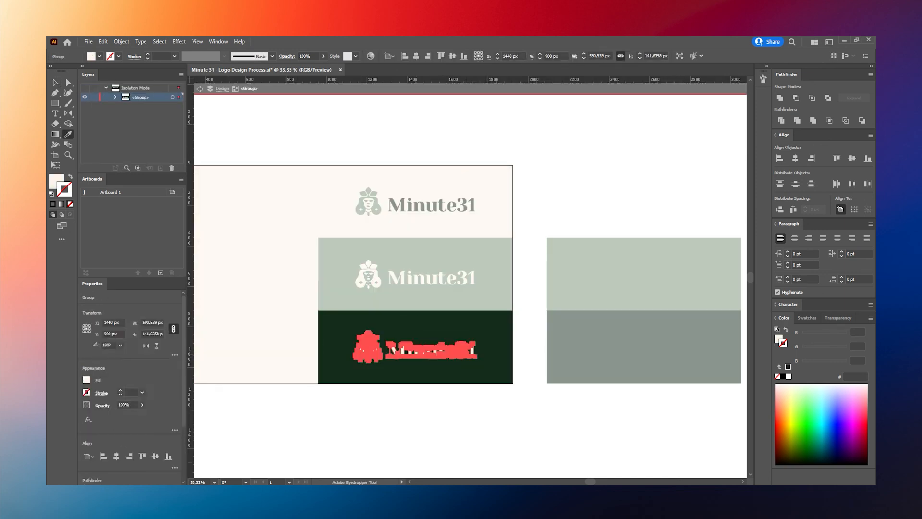
Delete the spare green panels outside the artboard and copy the tan panel's logo into the large left panel without its background.
{"action": "scroll", "coordinate": [422, 461], "scroll_direction": "down", "scroll_amount": 2}
{"action": "key", "text": "Delete"}
{"action": "left_click_drag", "start_coordinate": [485, 299], "coordinate": [383, 361], "text": "alt"}
{"action": "scroll", "coordinate": [395, 354], "scroll_direction": "up", "scroll_amount": 2}
{"action": "left_click", "coordinate": [395, 350], "text": "ctrl"}
{"action": "key", "text": "Delete"}
Ungroup the copied logo and stack the enlarged emblem above the lettering in the left panel.
{"action": "left_click", "coordinate": [347, 373]}
{"action": "key", "text": "ctrl+shift+g"}
{"action": "key", "text": "ctrl+shift+a"}
{"action": "left_click_drag", "start_coordinate": [324, 375], "coordinate": [387, 345]}
{"action": "key", "text": "ctrl+shift+a"}
{"action": "scroll", "coordinate": [406, 360], "scroll_direction": "up", "scroll_amount": 2}
{"action": "left_click", "coordinate": [408, 315]}
{"action": "left_click_drag", "start_coordinate": [427, 294], "coordinate": [432, 289]}
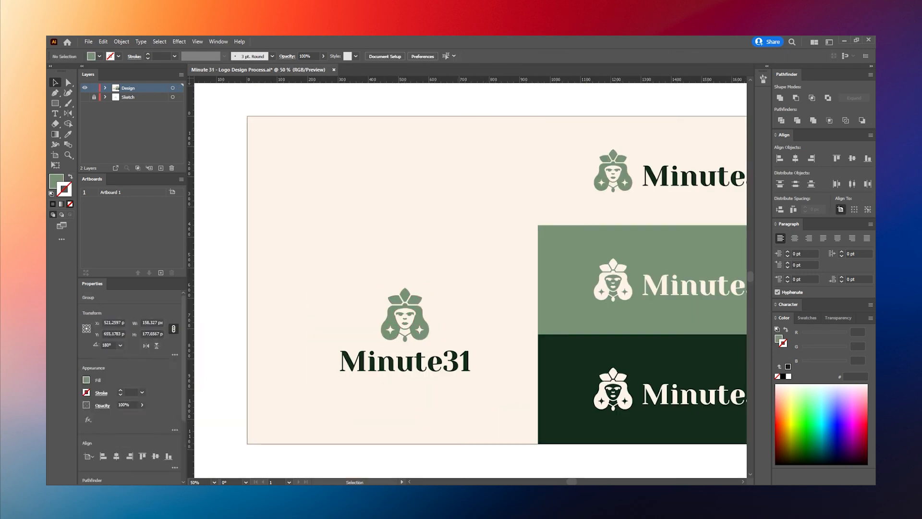
Refine the stacked arrangement of emblem and lettering and group the two together.
{"action": "scroll", "coordinate": [414, 350], "scroll_direction": "up", "scroll_amount": 2}
{"action": "left_click", "coordinate": [401, 370]}
{"action": "scroll", "coordinate": [351, 232], "scroll_direction": "down", "scroll_amount": 2}
{"action": "left_click", "coordinate": [376, 259]}
{"action": "left_click", "coordinate": [376, 301], "text": "shift"}
{"action": "key", "text": "ctrl+g"}
Centre the stacked logo in the left panel and scale it up from its centre.
{"action": "scroll", "coordinate": [492, 397], "scroll_direction": "down", "scroll_amount": 3}
{"action": "left_click", "coordinate": [480, 380]}
{"action": "left_click", "coordinate": [453, 366], "text": "shift"}
{"action": "scroll", "coordinate": [409, 270], "scroll_direction": "up", "scroll_amount": 3}
{"action": "left_click_drag", "start_coordinate": [535, 342], "coordinate": [528, 317]}
{"action": "left_click_drag", "start_coordinate": [409, 312], "coordinate": [409, 303], "text": "alt+shift"}
{"action": "key", "text": "ctrl+shift+a"}
{"action": "key", "text": "ctrl+0"}
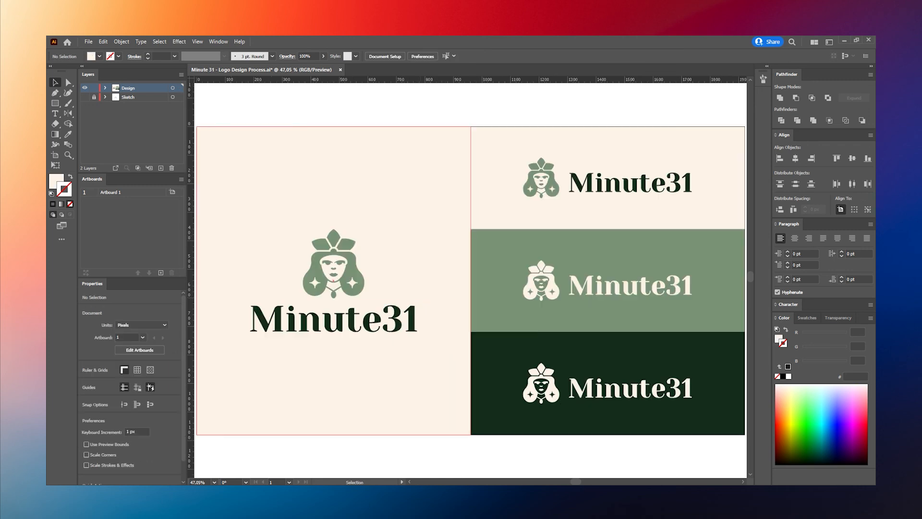